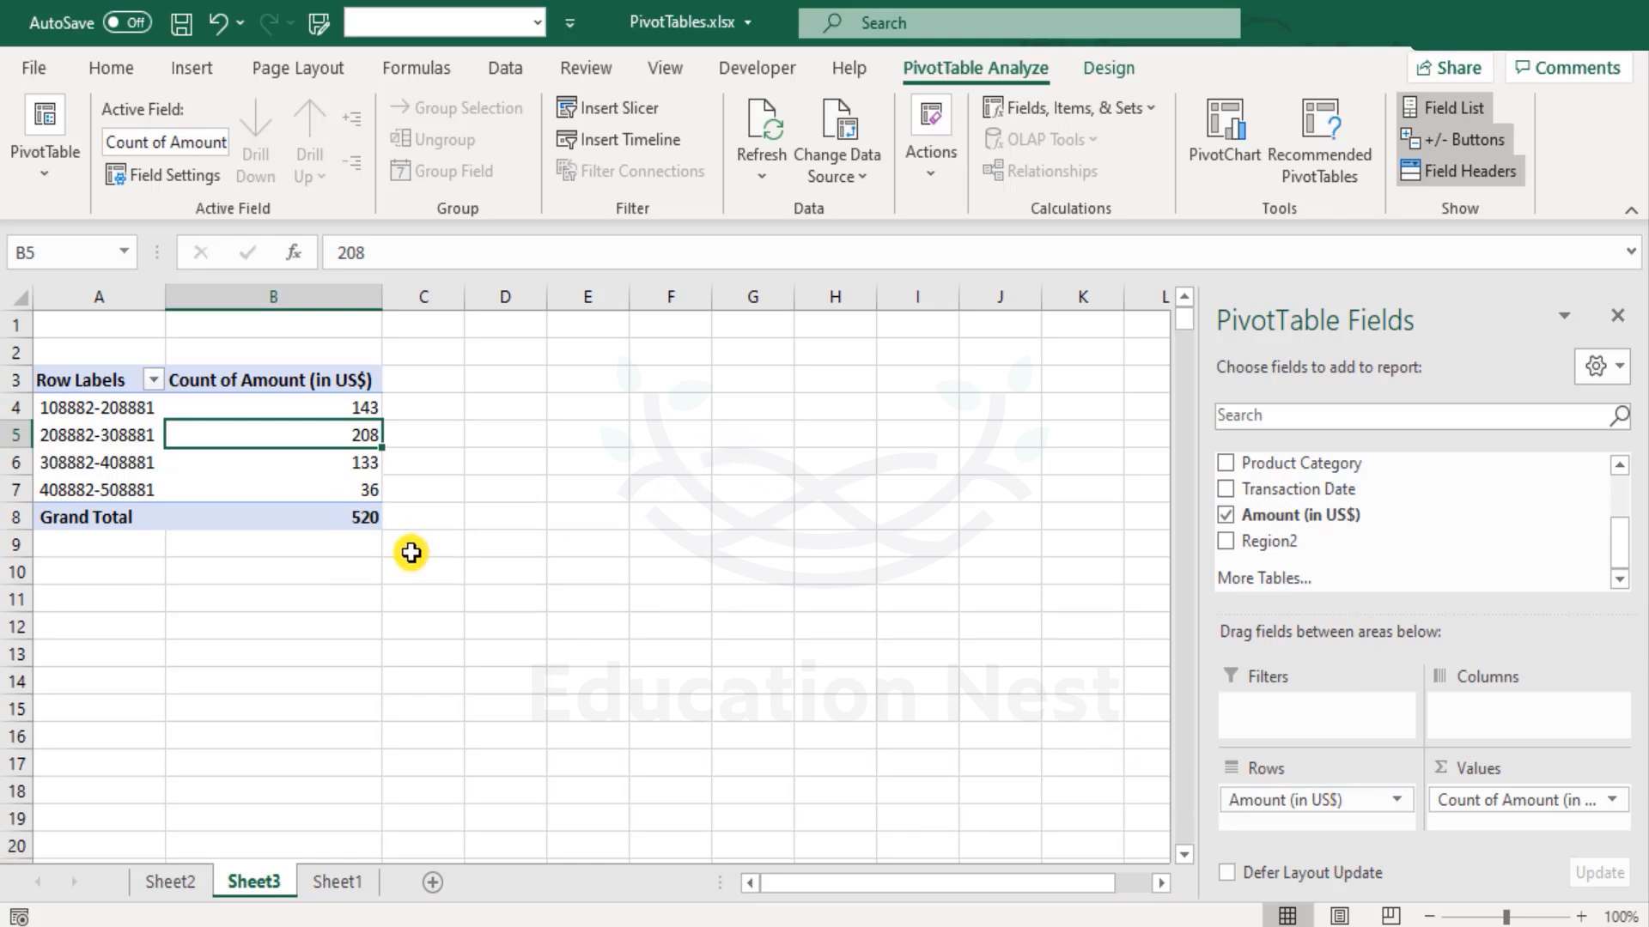
- Create a PivotTable on a new worksheet from the global sales data range B3:H523 on Sheet1
{"action": "left_click", "coordinate": [374, 572]}
{"action": "left_click", "coordinate": [203, 888]}
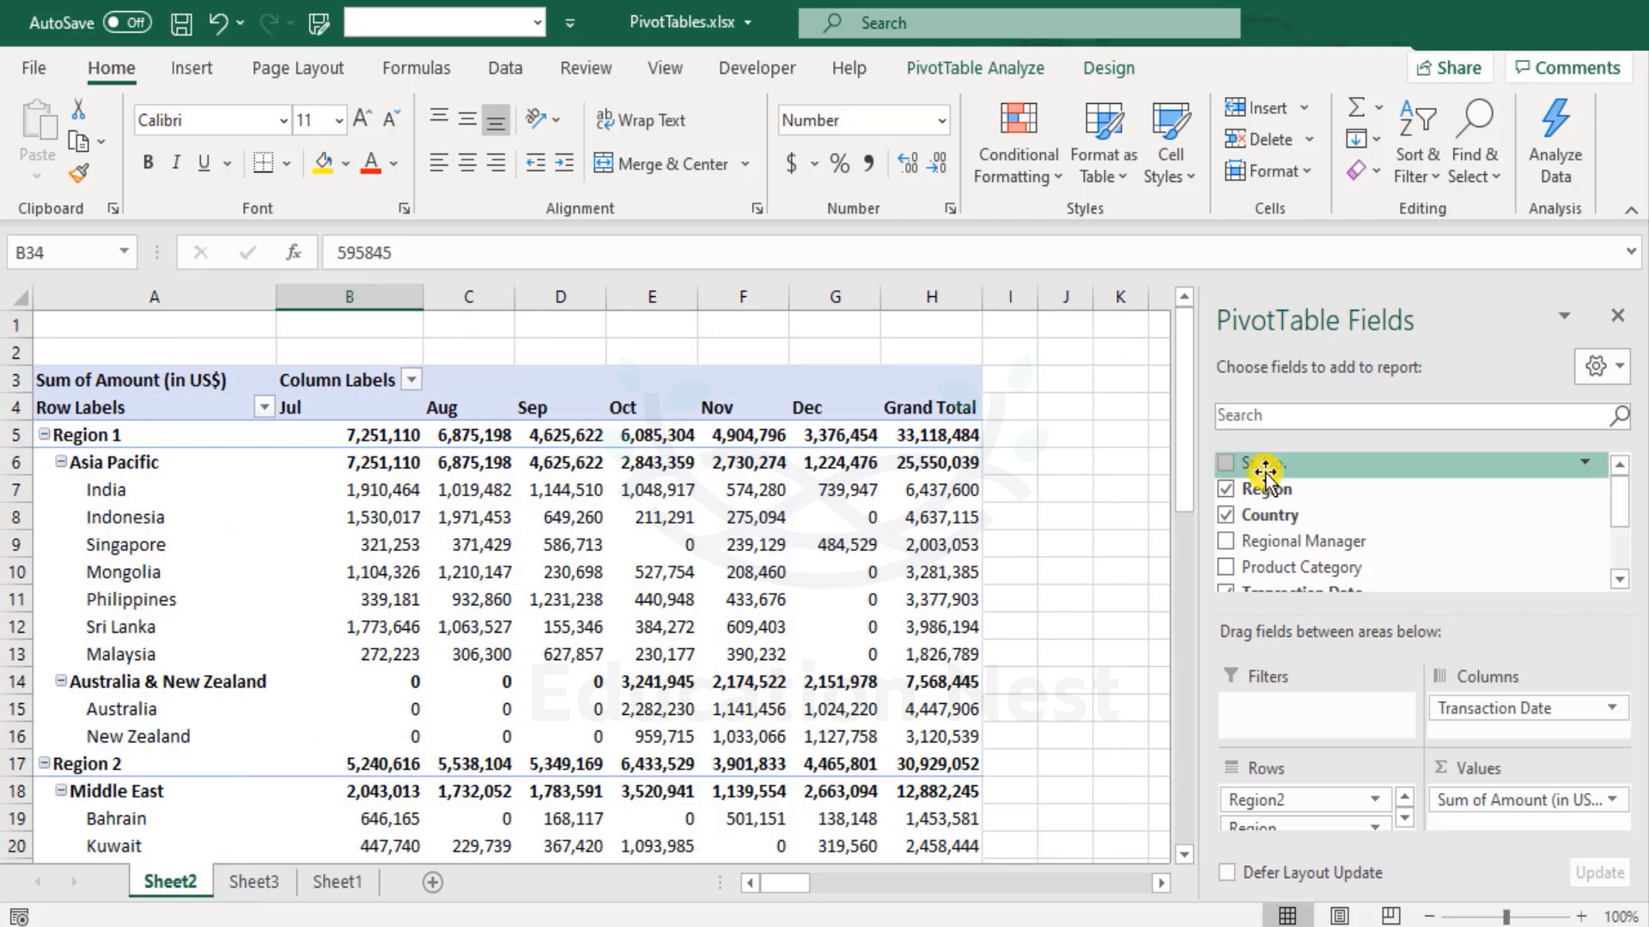
{"action": "left_click", "coordinate": [374, 889]}
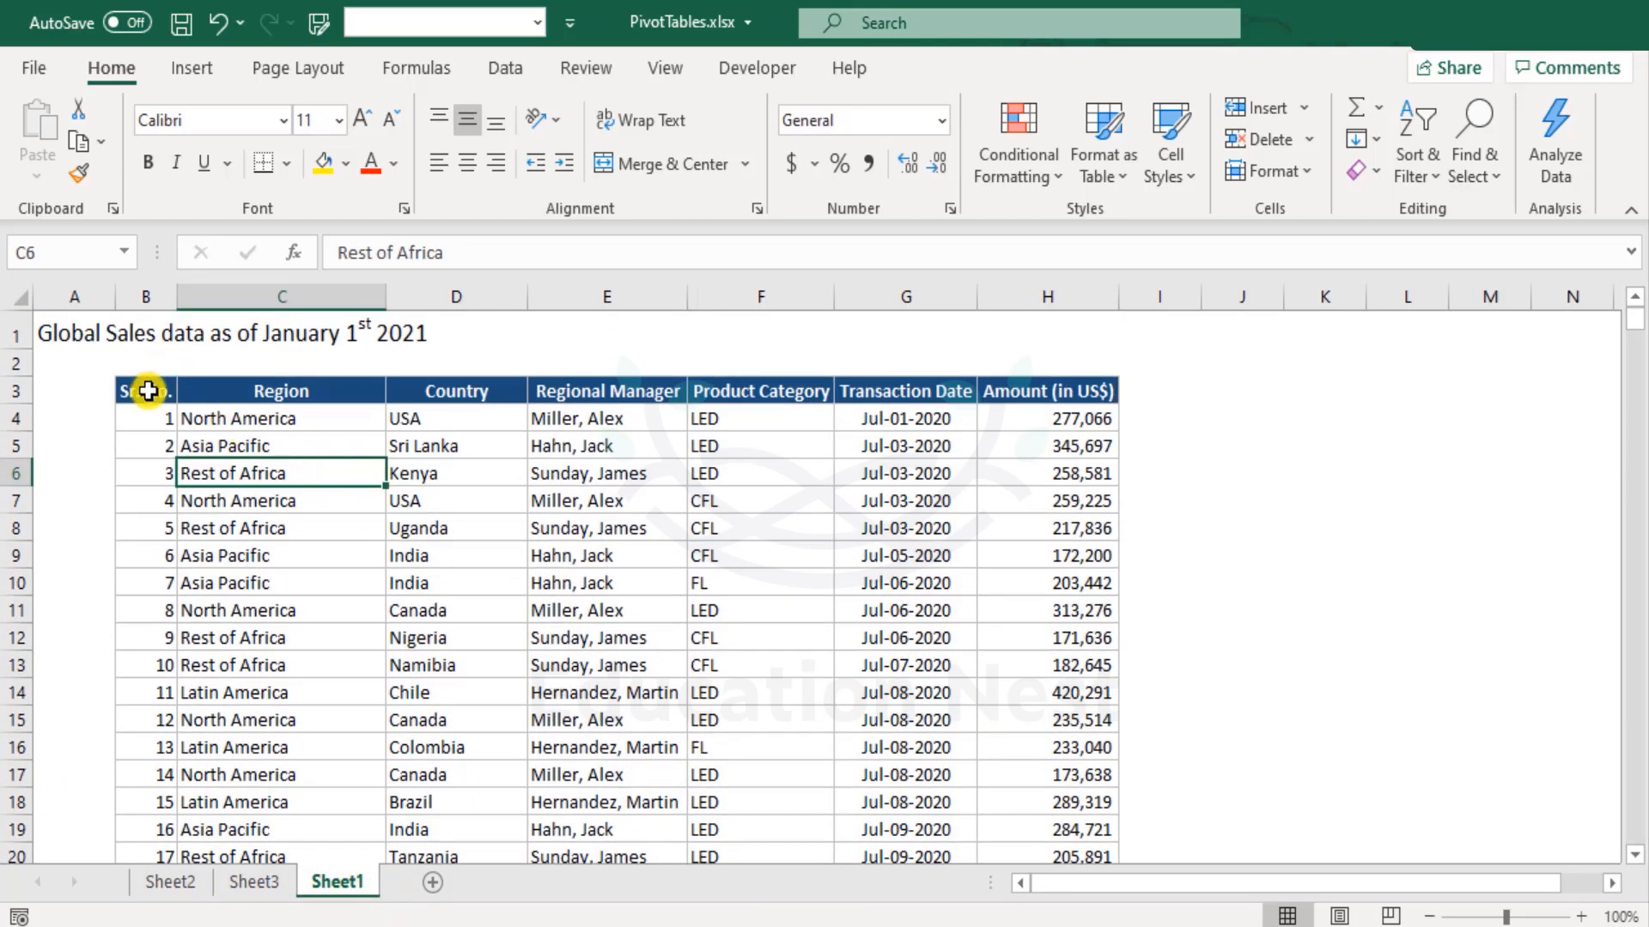
{"action": "left_click", "coordinate": [136, 386]}
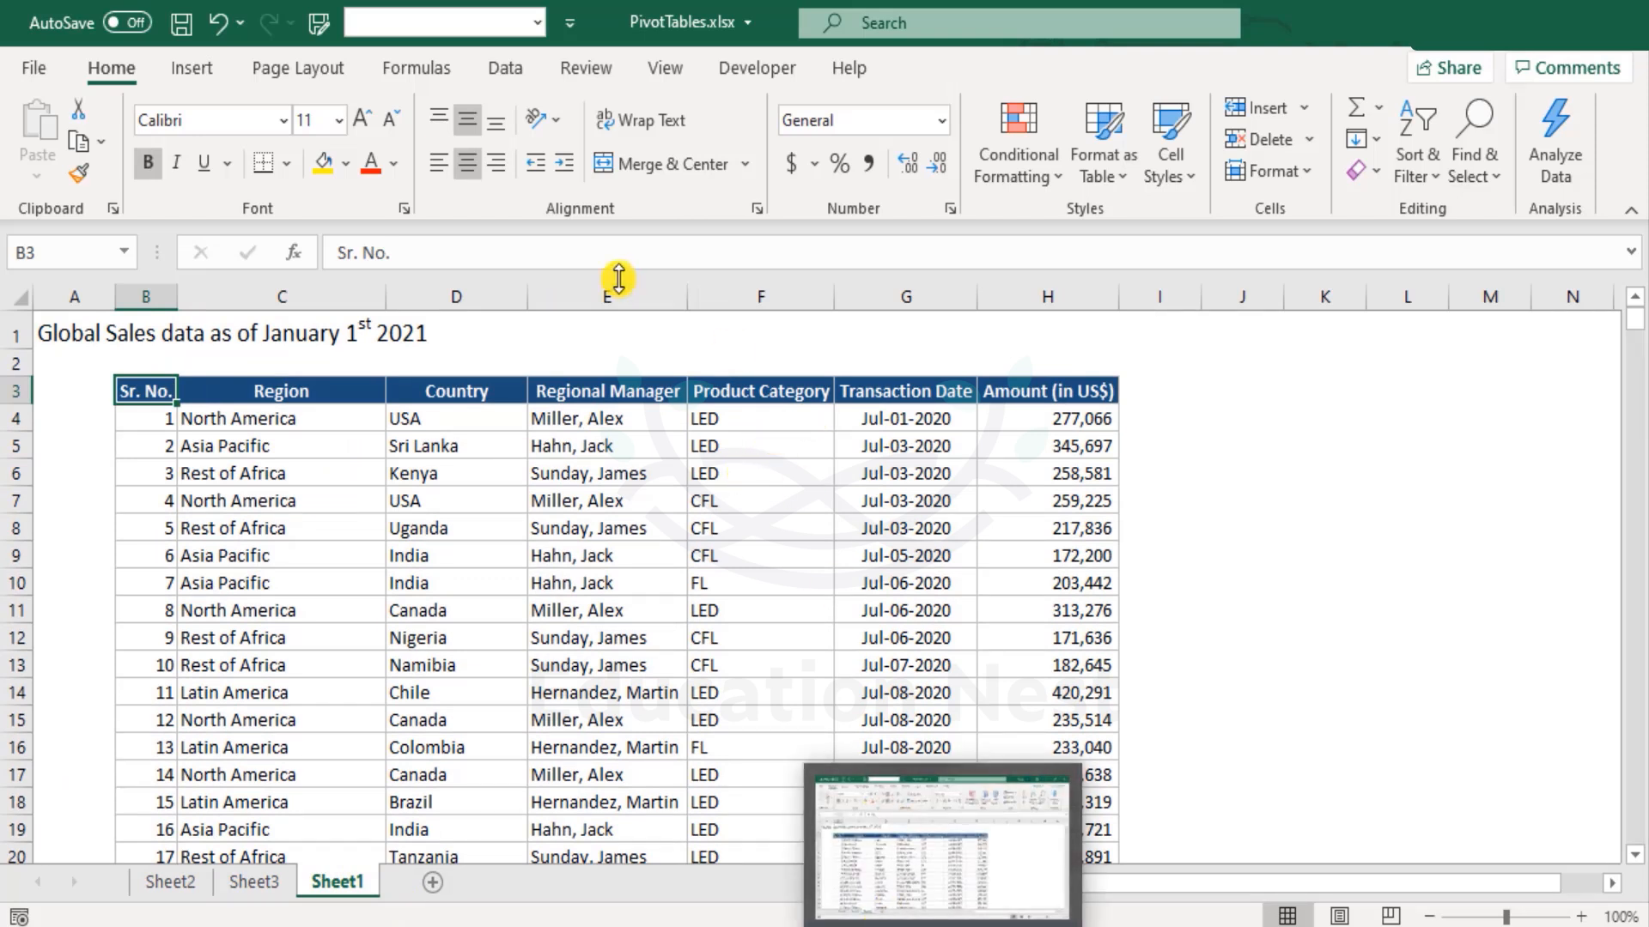
{"action": "left_click", "coordinate": [192, 69]}
{"action": "left_click", "coordinate": [47, 129]}
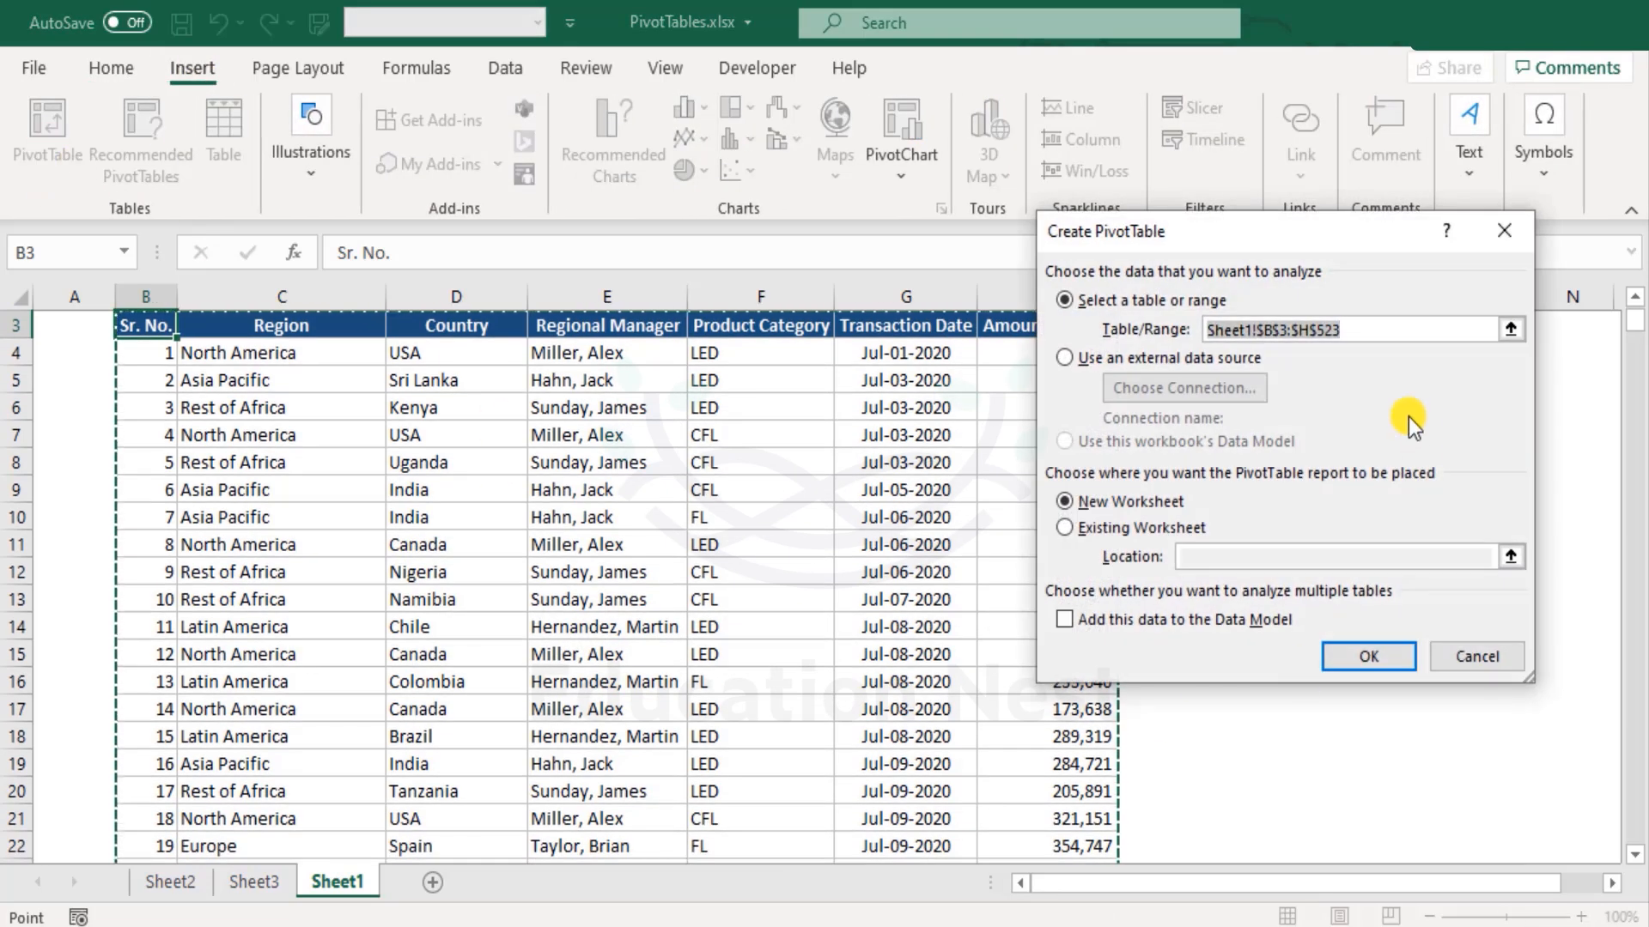
{"action": "left_click", "coordinate": [1365, 657]}
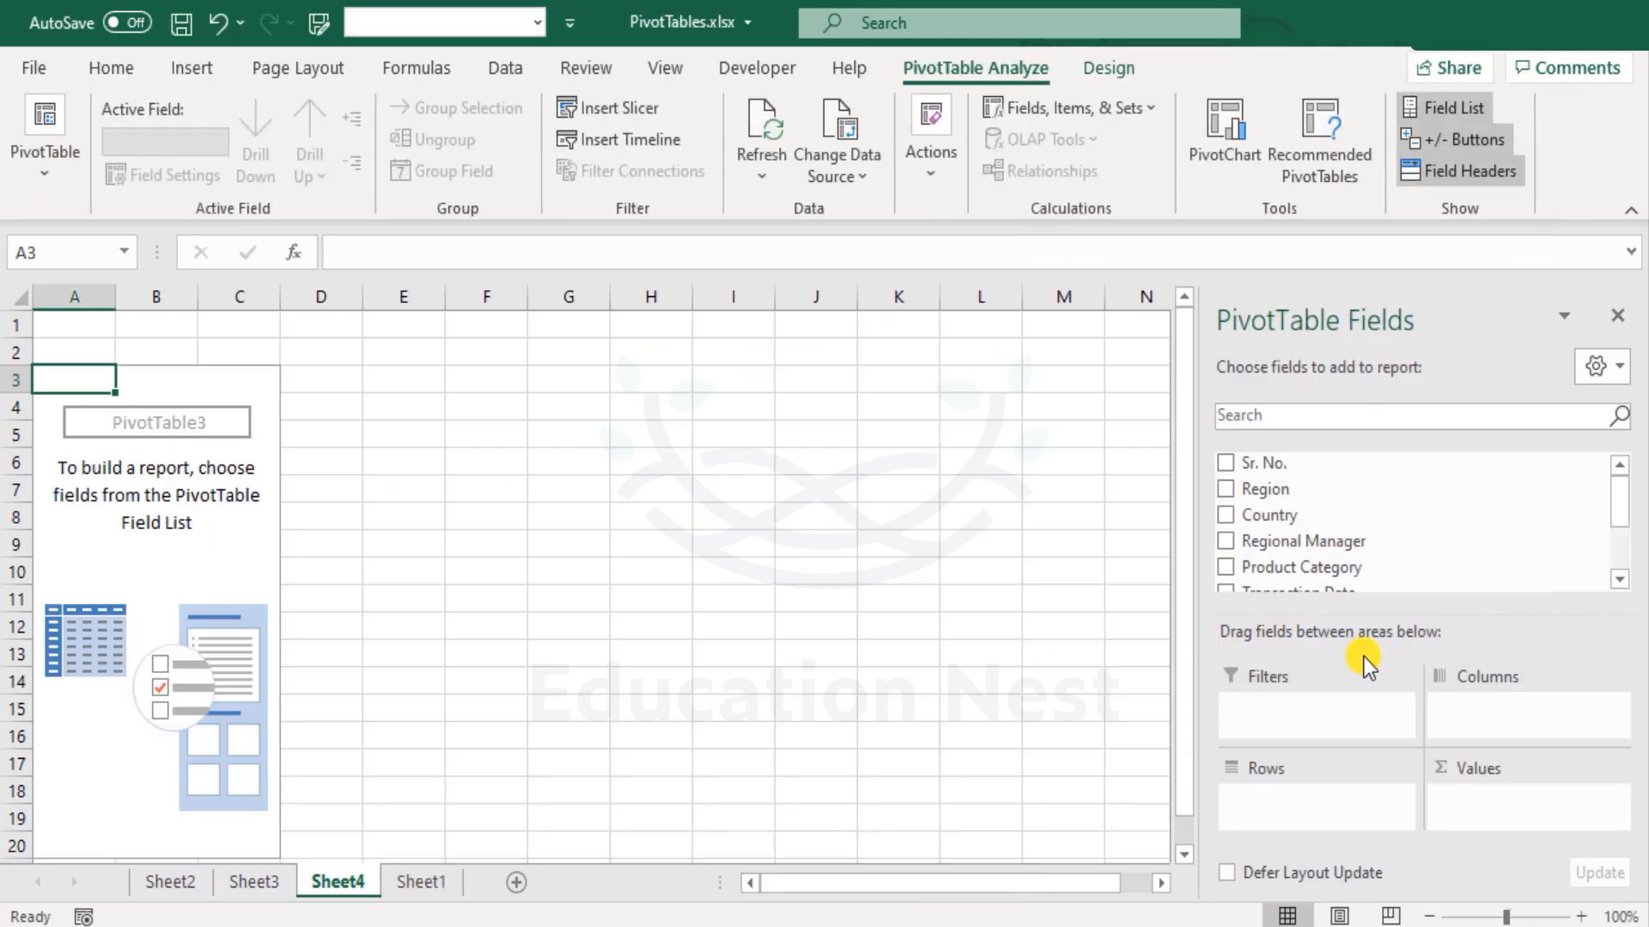
- Set Product Category as the report filter, Region above Country as rows, and Amount (in US$) as the values
{"action": "left_click_drag", "start_coordinate": [1352, 570], "coordinate": [1339, 705]}
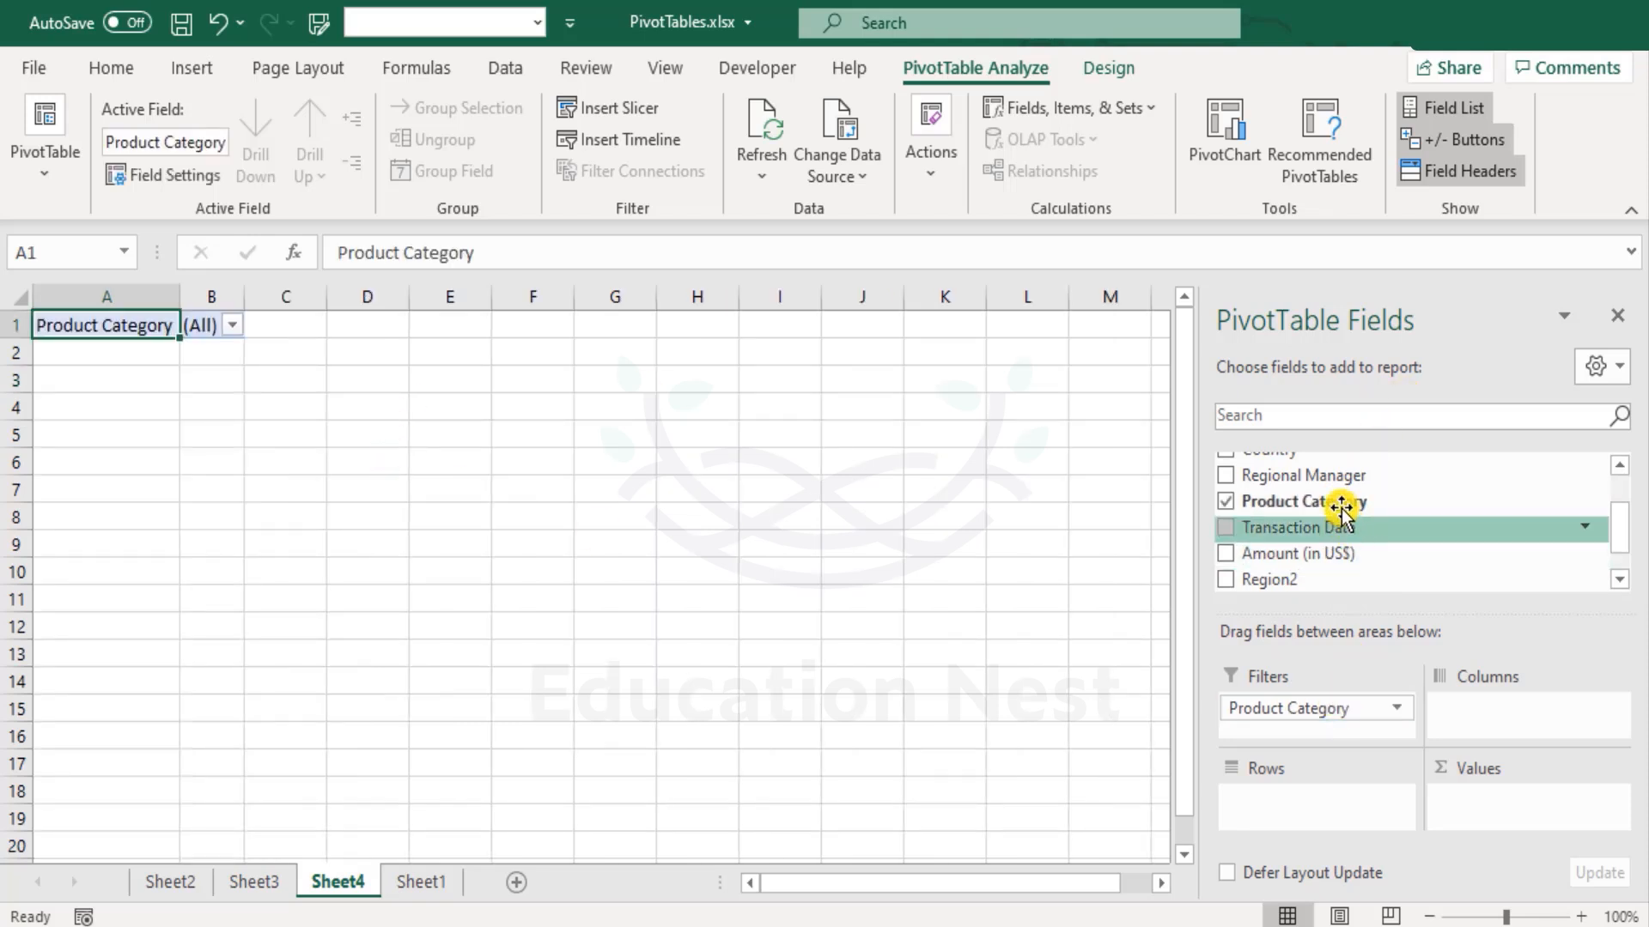
{"action": "scroll", "coordinate": [1352, 480], "scroll_direction": "up", "scroll_amount": 1}
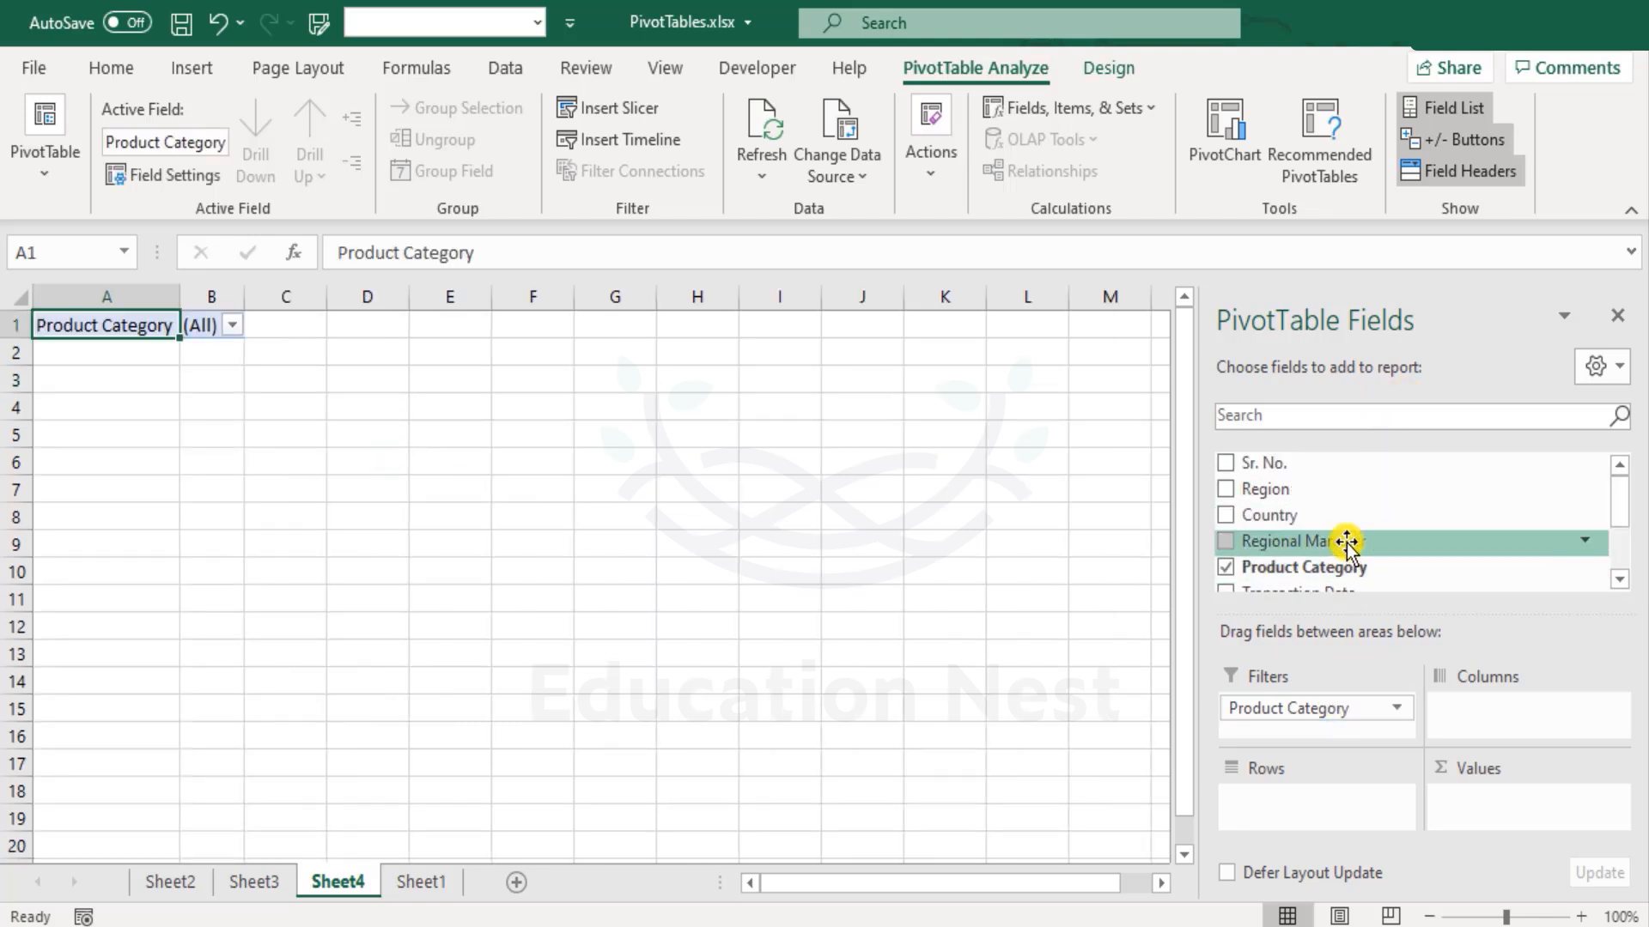
{"action": "left_click_drag", "start_coordinate": [1296, 517], "coordinate": [1336, 795]}
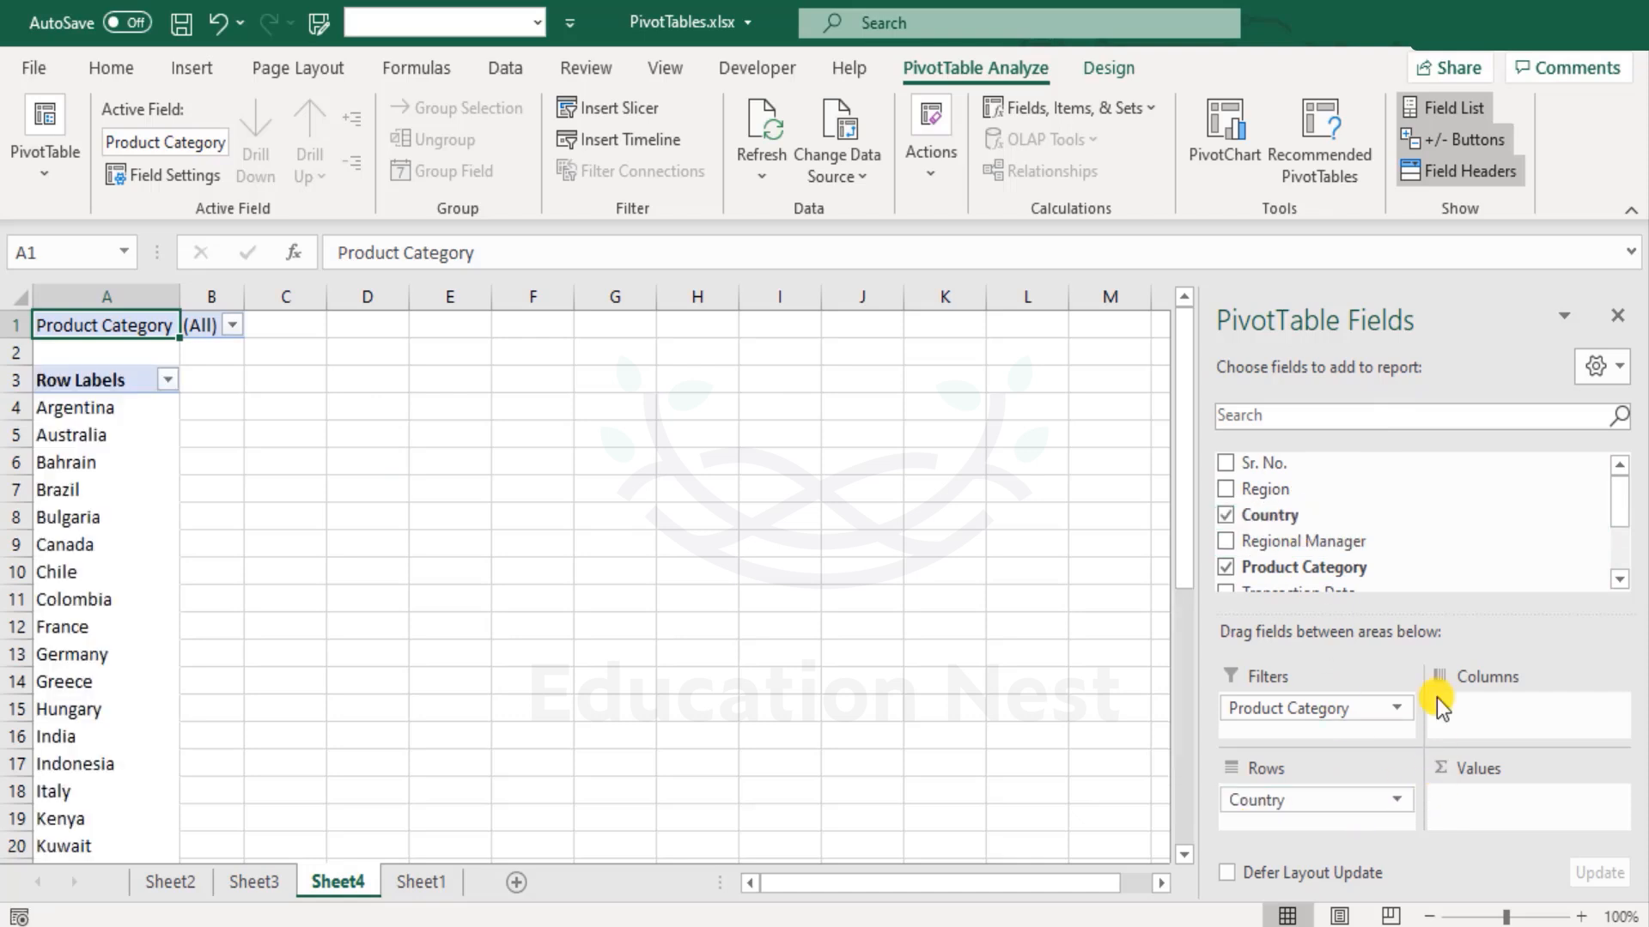
{"action": "scroll", "coordinate": [1399, 549], "scroll_direction": "down", "scroll_amount": 1}
{"action": "left_click_drag", "start_coordinate": [1394, 554], "coordinate": [1519, 771]}
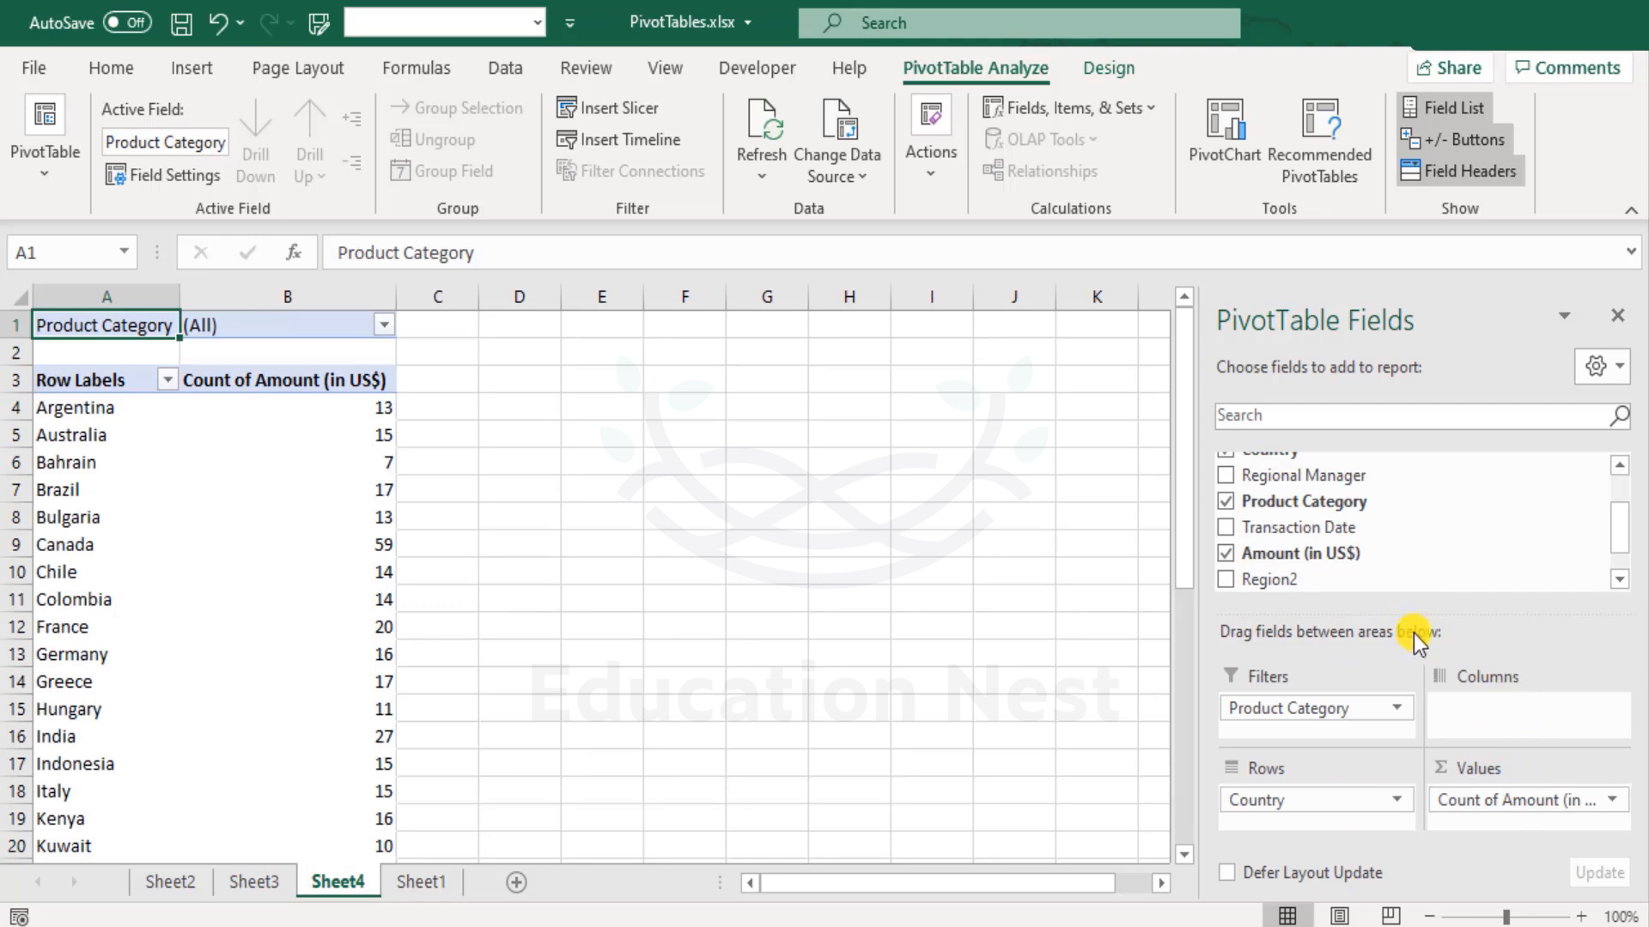
{"action": "scroll", "coordinate": [1383, 545], "scroll_direction": "up", "scroll_amount": 1}
{"action": "left_click_drag", "start_coordinate": [1257, 494], "coordinate": [1301, 791]}
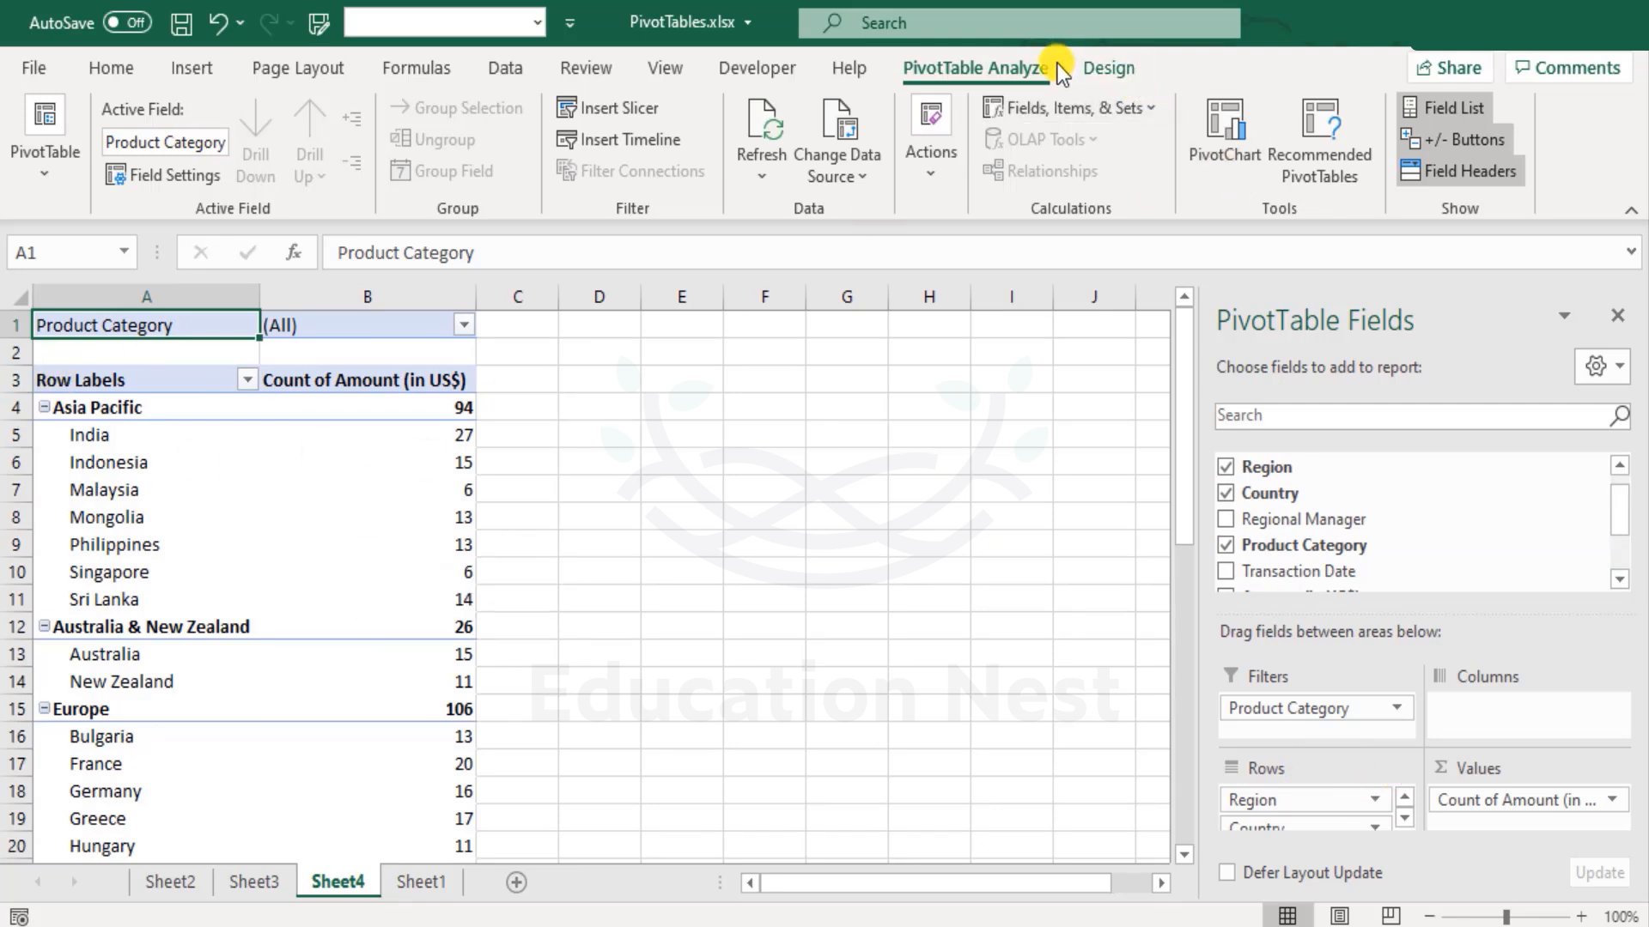
- Show the PivotTable report in tabular form and look through its regions and countries
{"action": "left_click", "coordinate": [1110, 69]}
{"action": "left_click", "coordinate": [199, 178]}
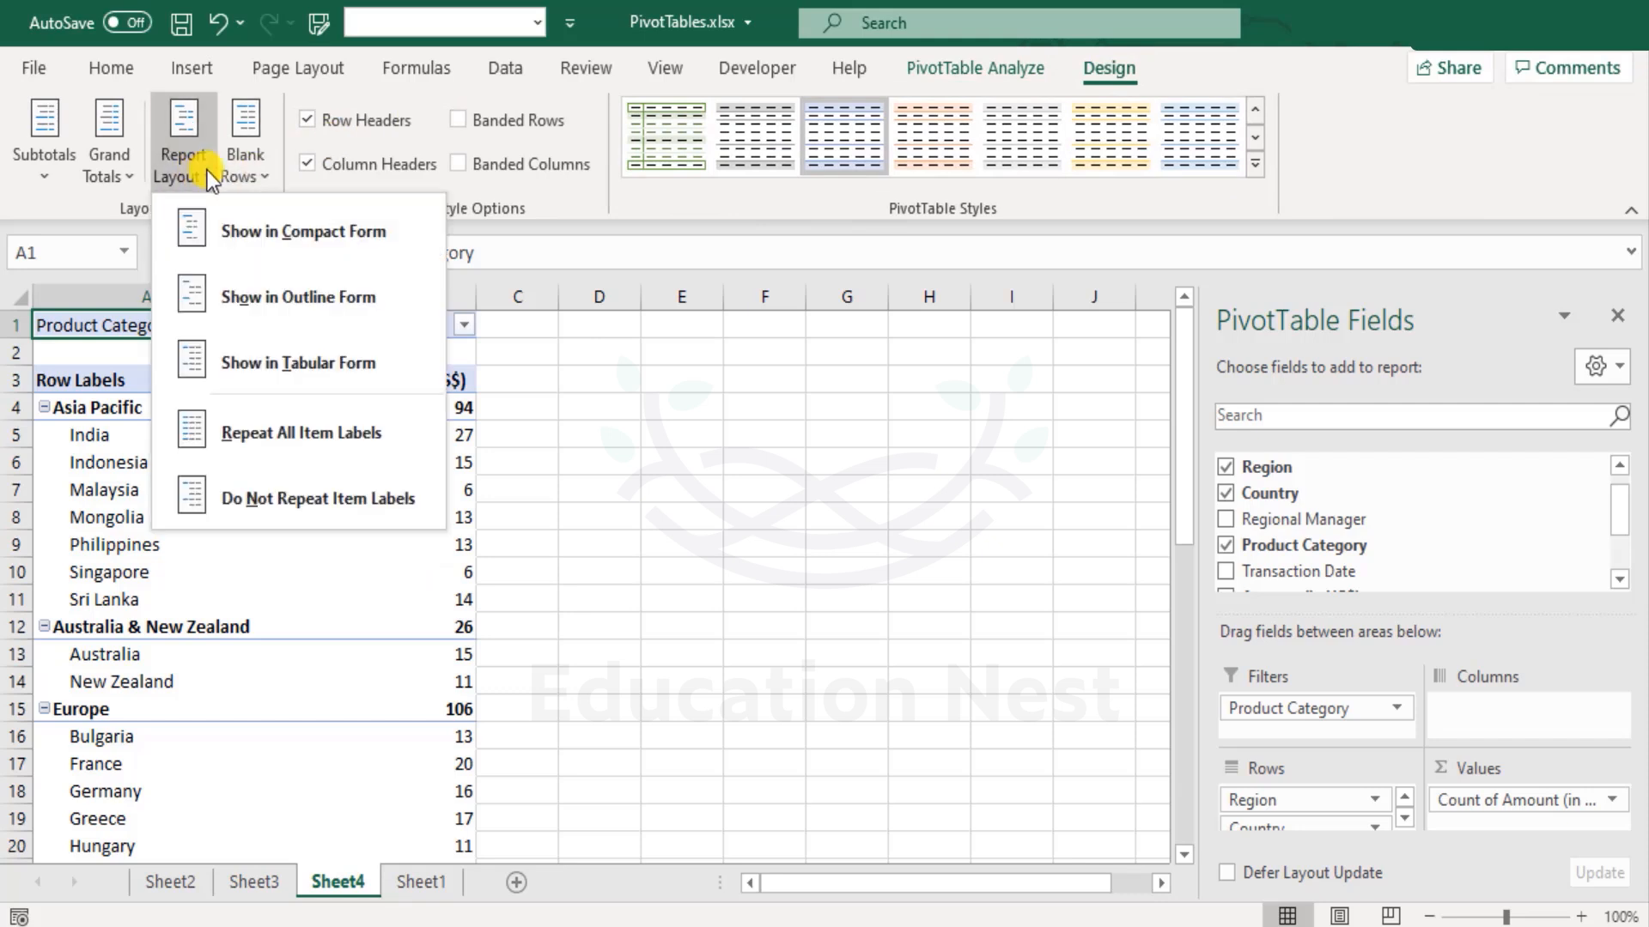
{"action": "left_click", "coordinate": [246, 366]}
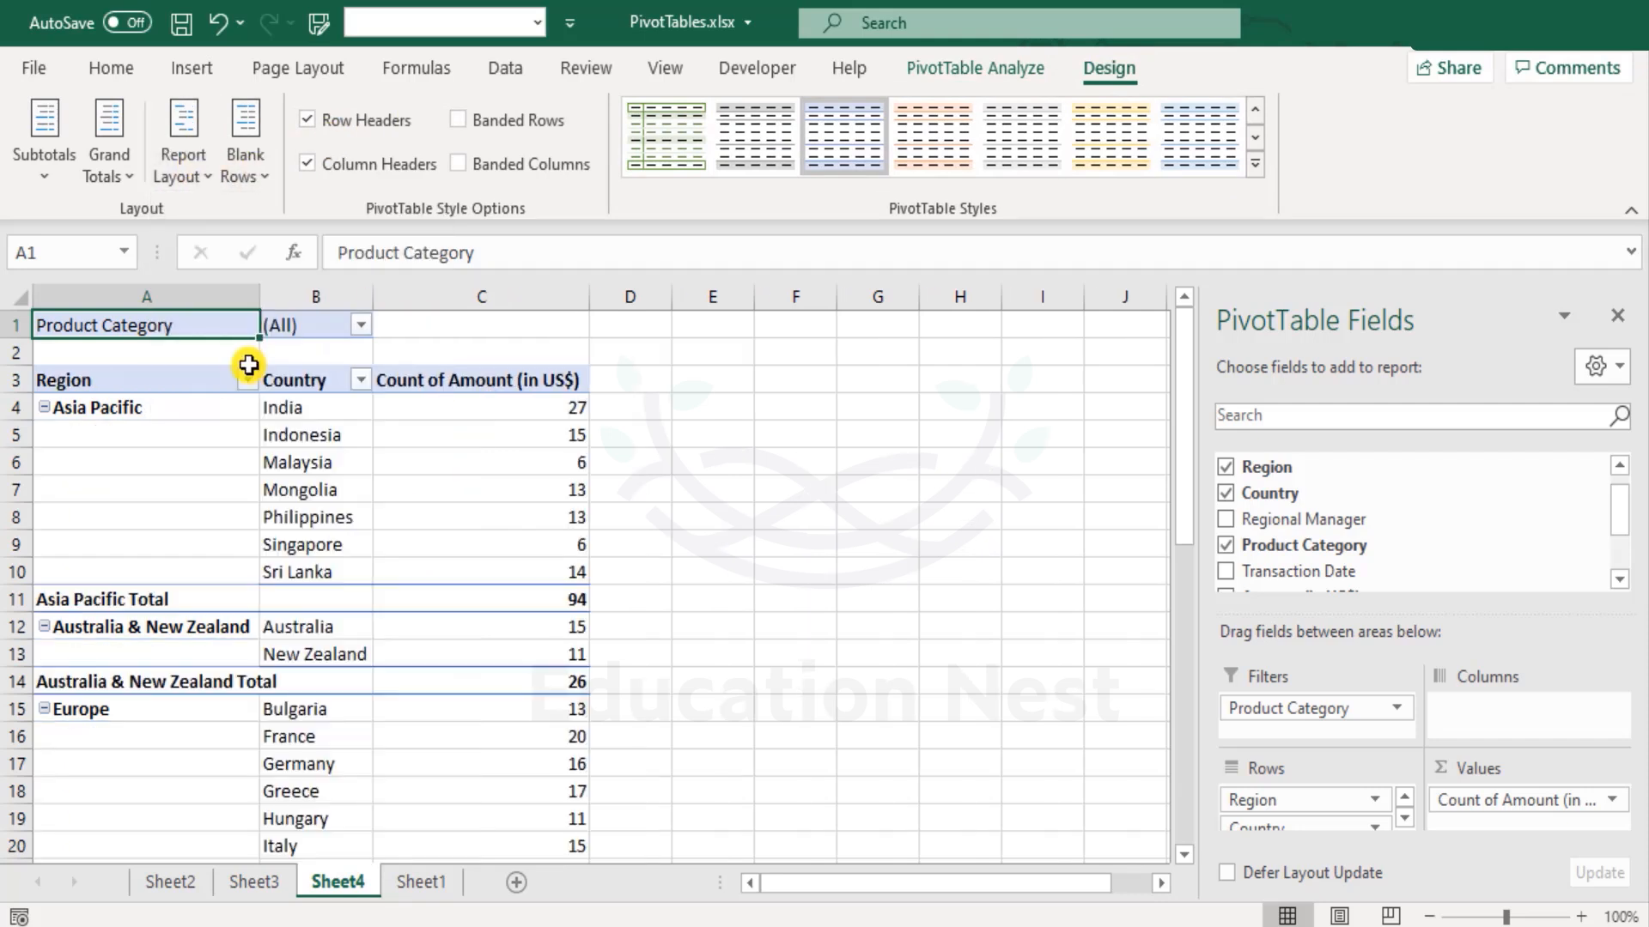
{"action": "left_click", "coordinate": [369, 476]}
{"action": "scroll", "coordinate": [369, 476], "scroll_direction": "down", "scroll_amount": 4}
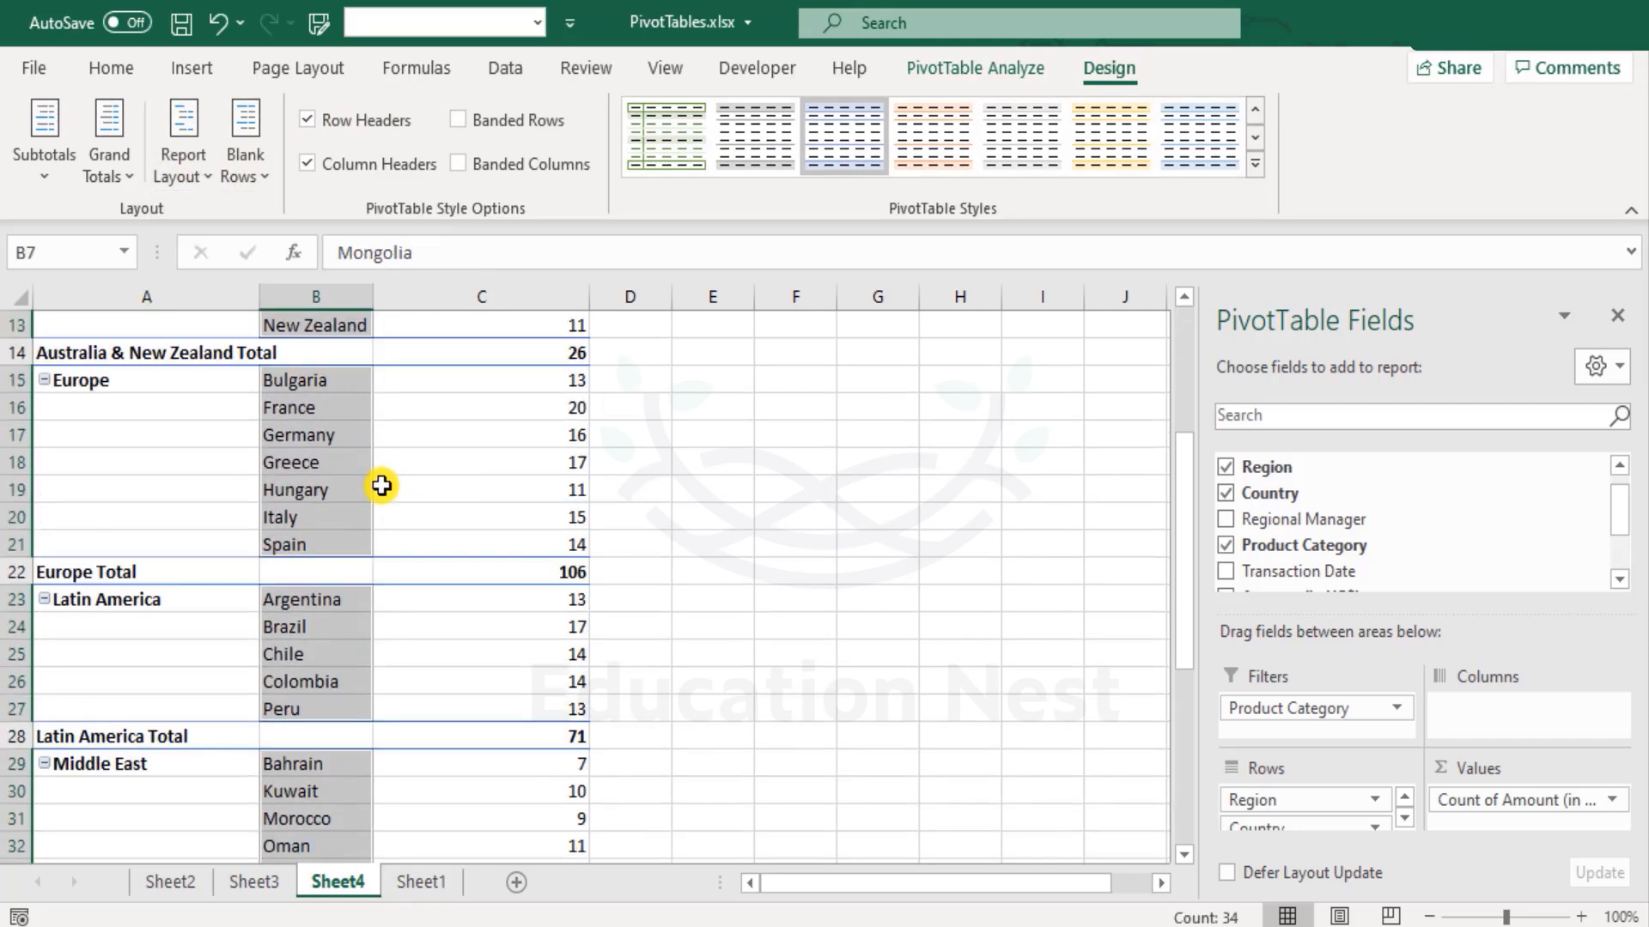
{"action": "left_click", "coordinate": [379, 478]}
{"action": "scroll", "coordinate": [516, 478], "scroll_direction": "down", "scroll_amount": 4}
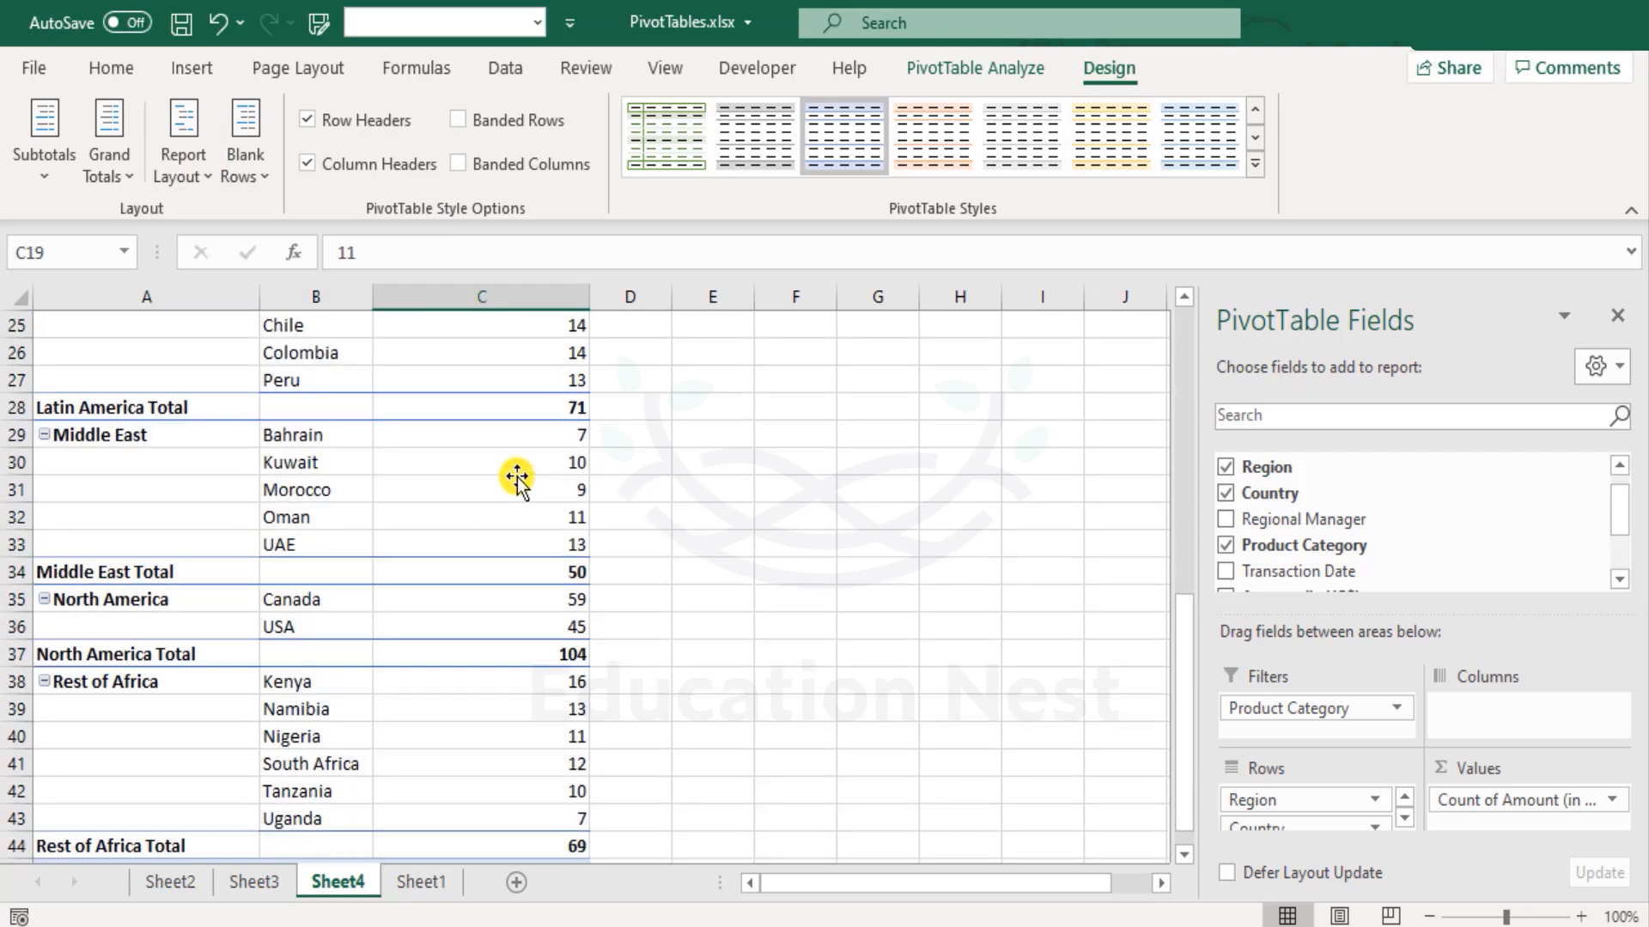
{"action": "scroll", "coordinate": [515, 478], "scroll_direction": "up", "scroll_amount": 8}
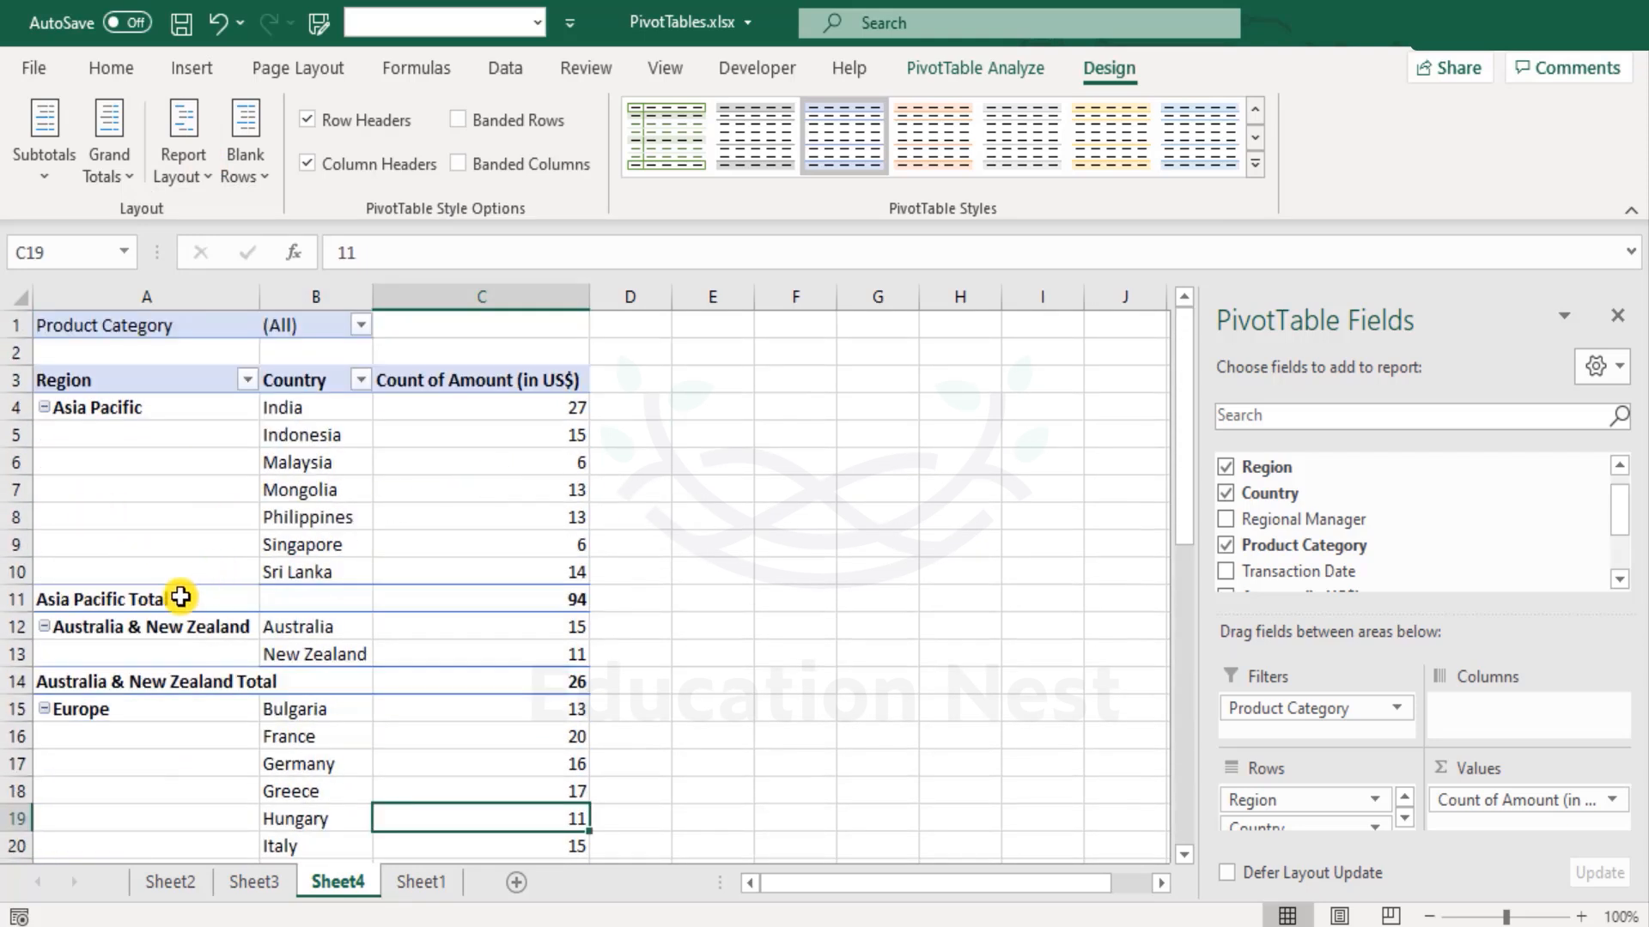
- Try removing the Region subtotals from the PivotTable, and undo the removal
{"action": "right_click", "coordinate": [177, 598]}
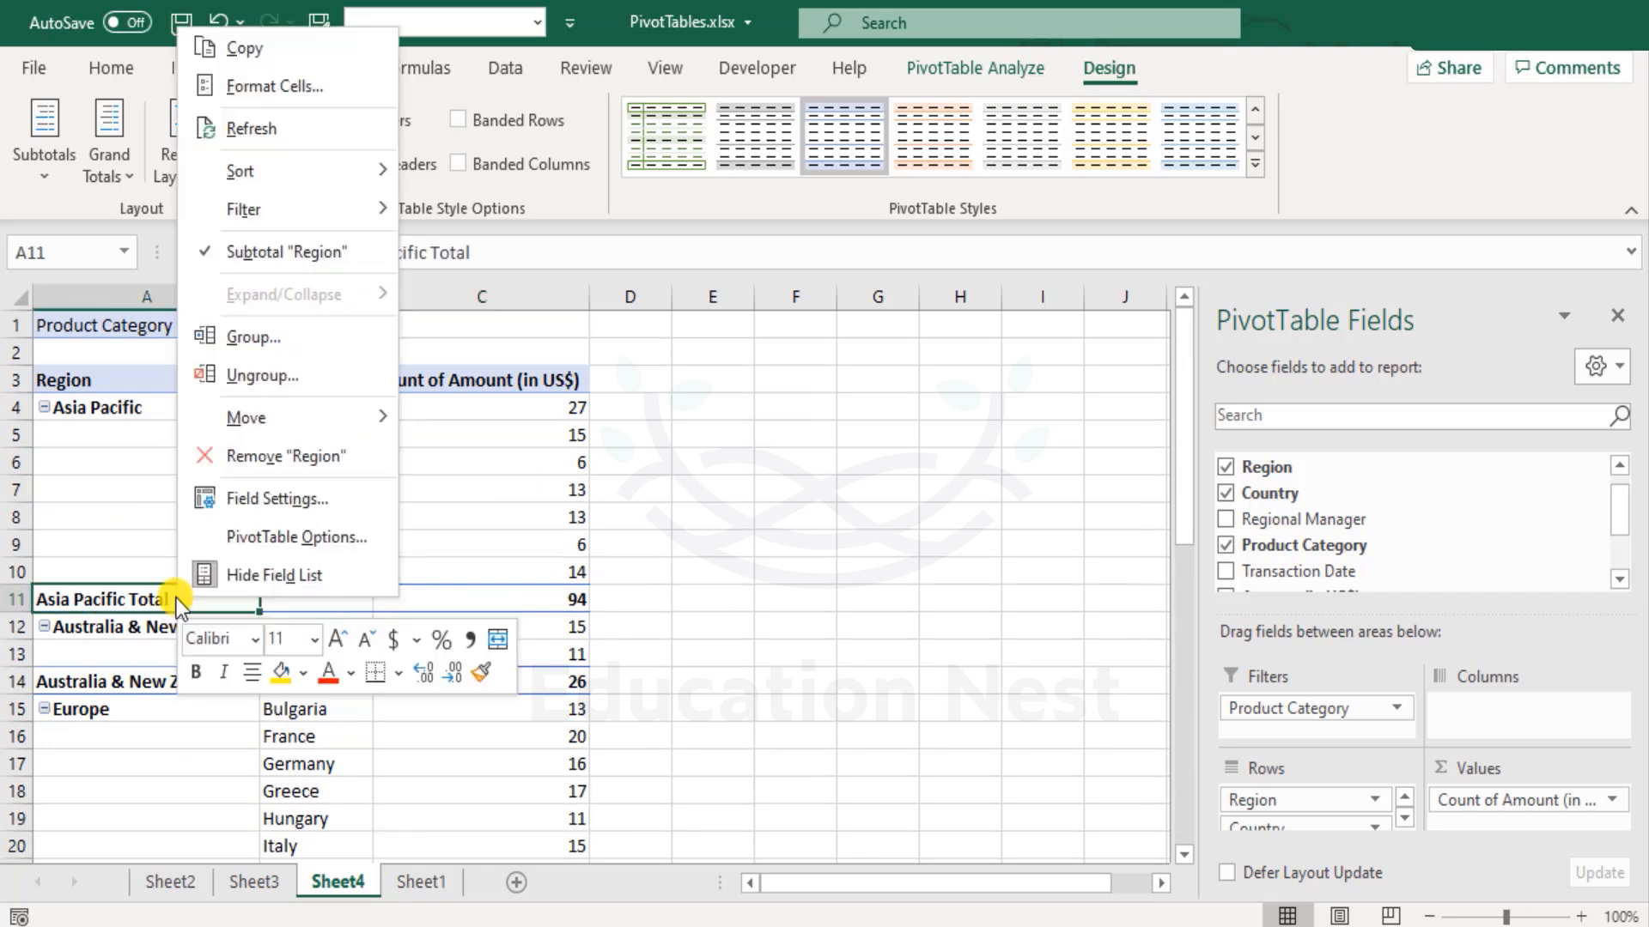
{"action": "left_click", "coordinate": [302, 258]}
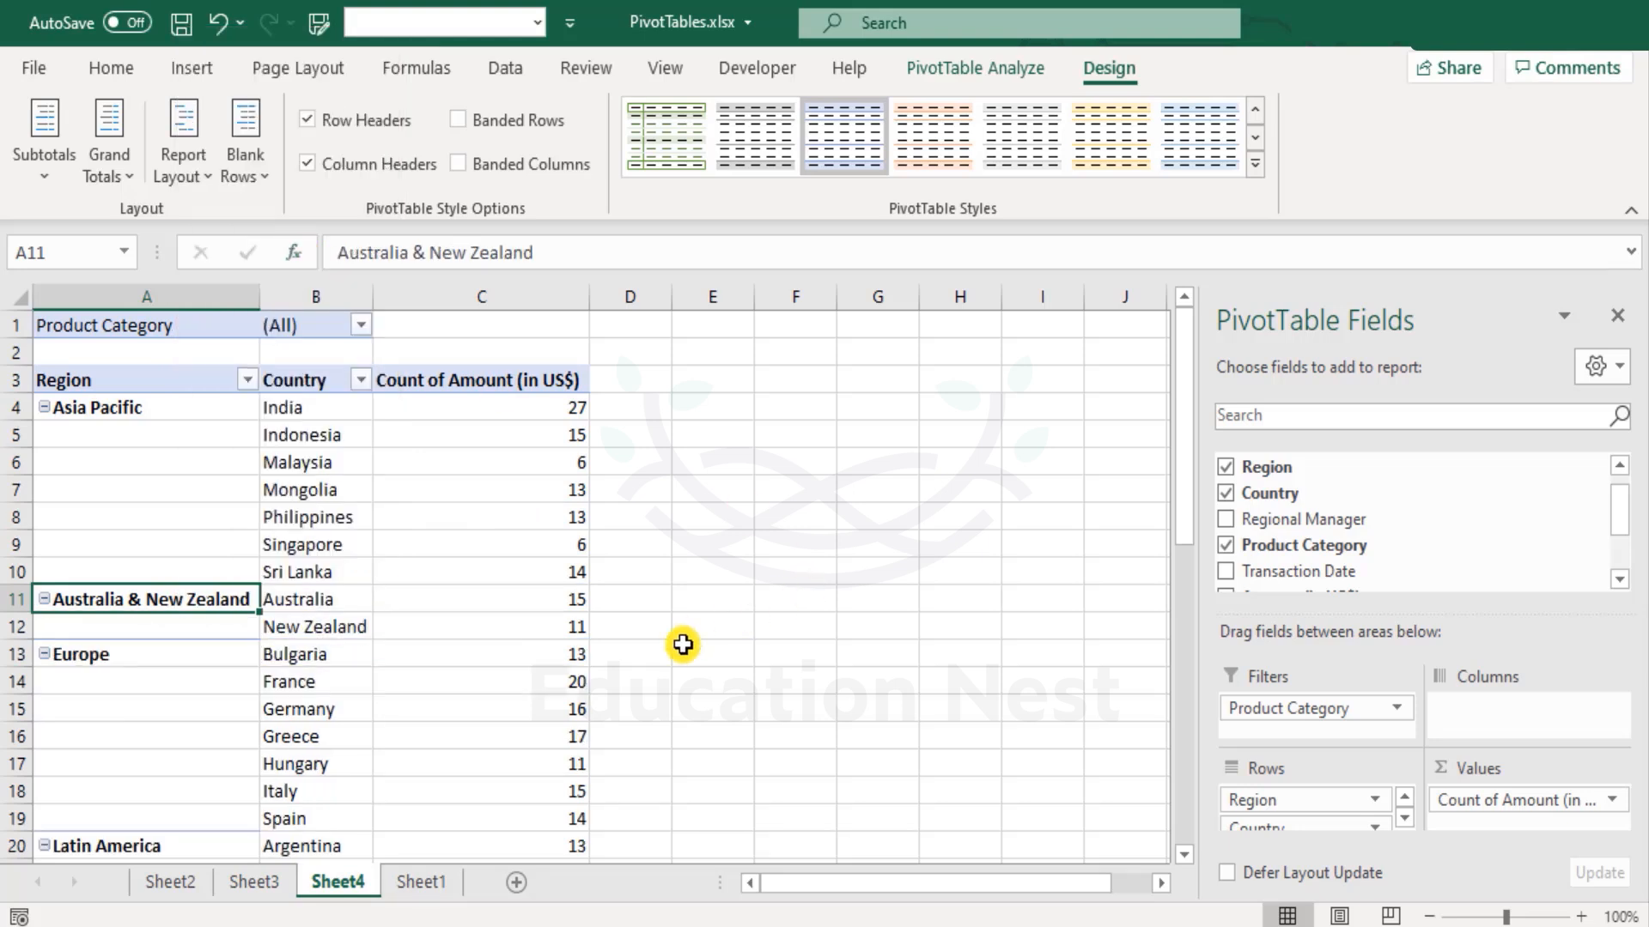
{"action": "left_click", "coordinate": [210, 28]}
- Summarize the Amount (in US$) value field by Sum and name it "Total Amount (in US$)"
{"action": "left_click_drag", "start_coordinate": [535, 407], "coordinate": [543, 567]}
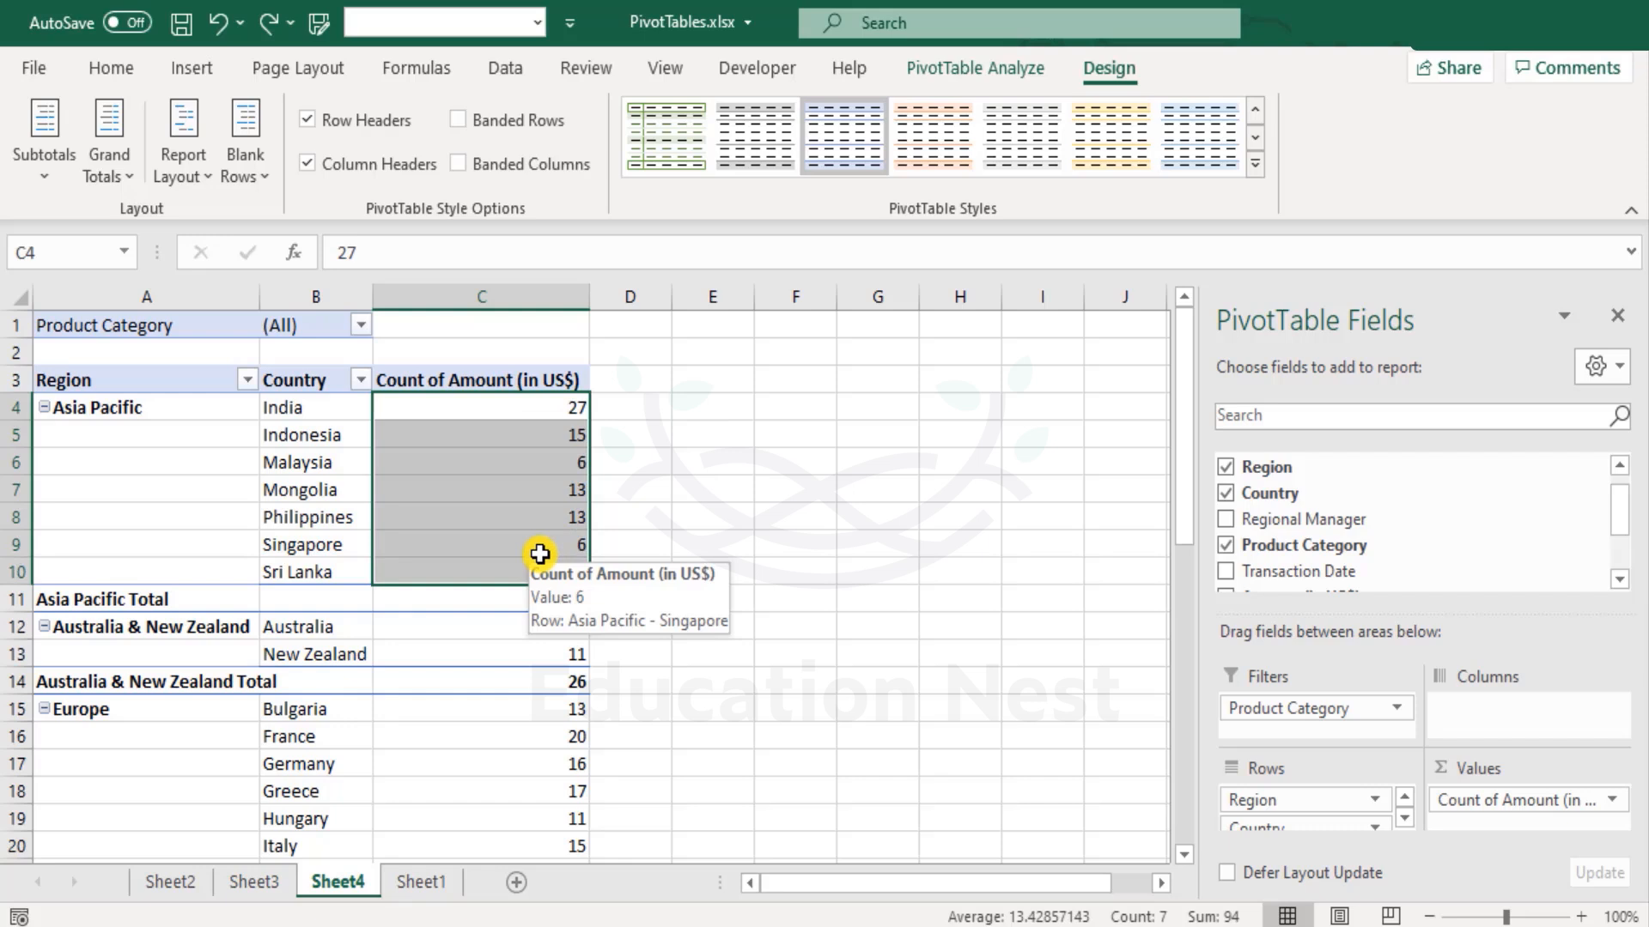
{"action": "left_click", "coordinate": [1556, 801]}
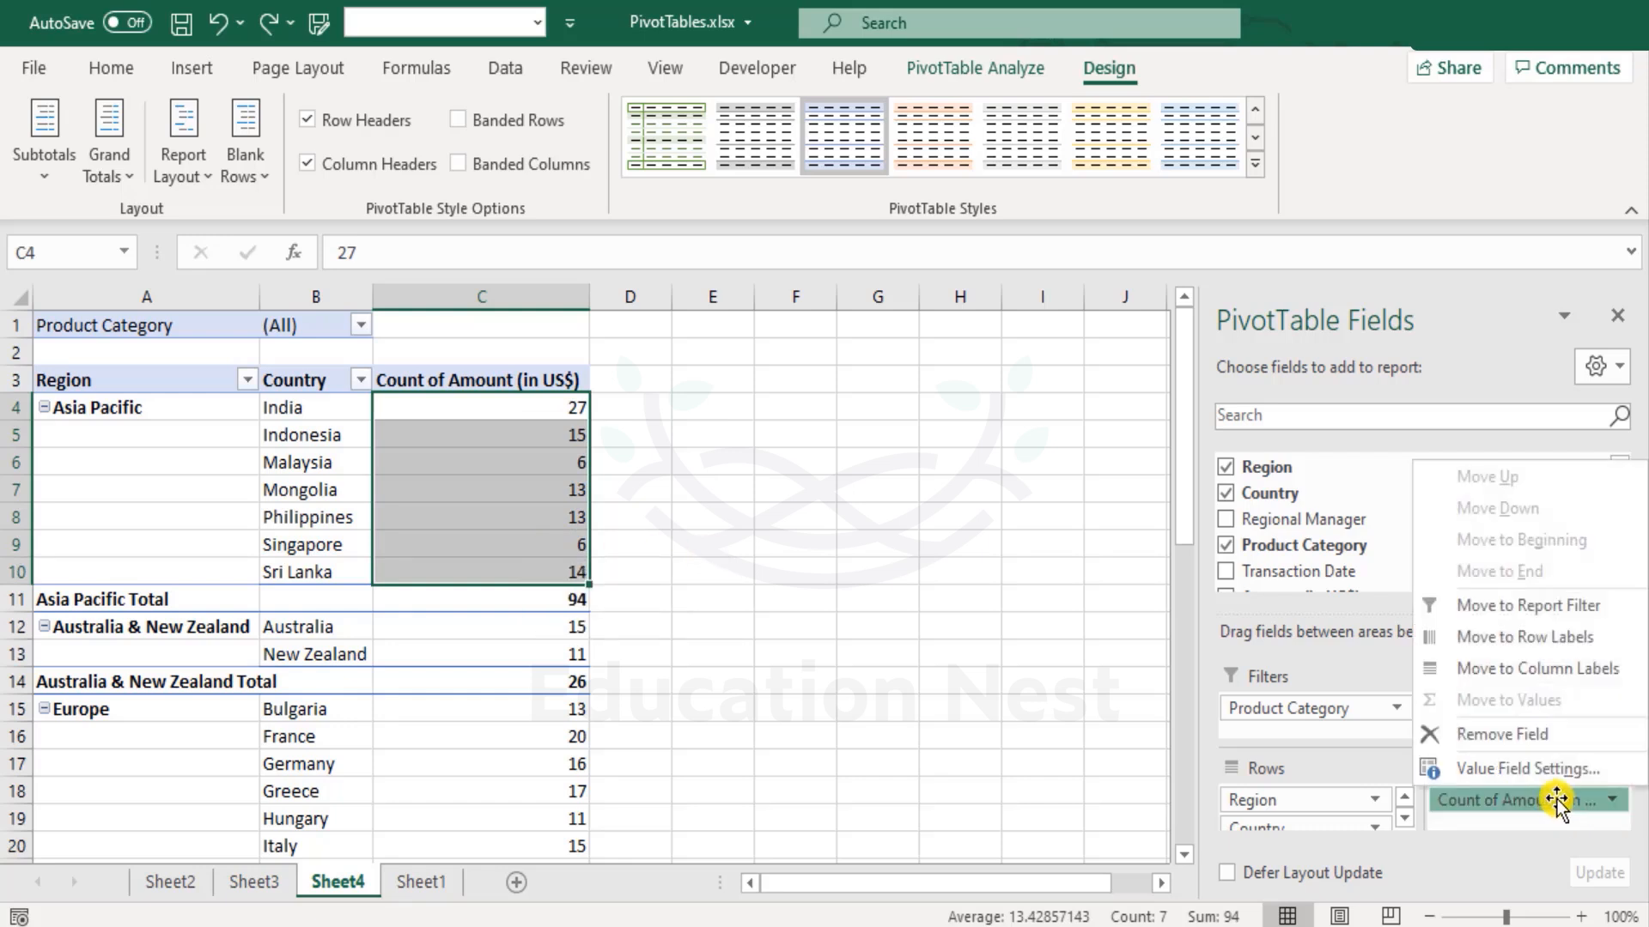
{"action": "left_click", "coordinate": [1564, 771]}
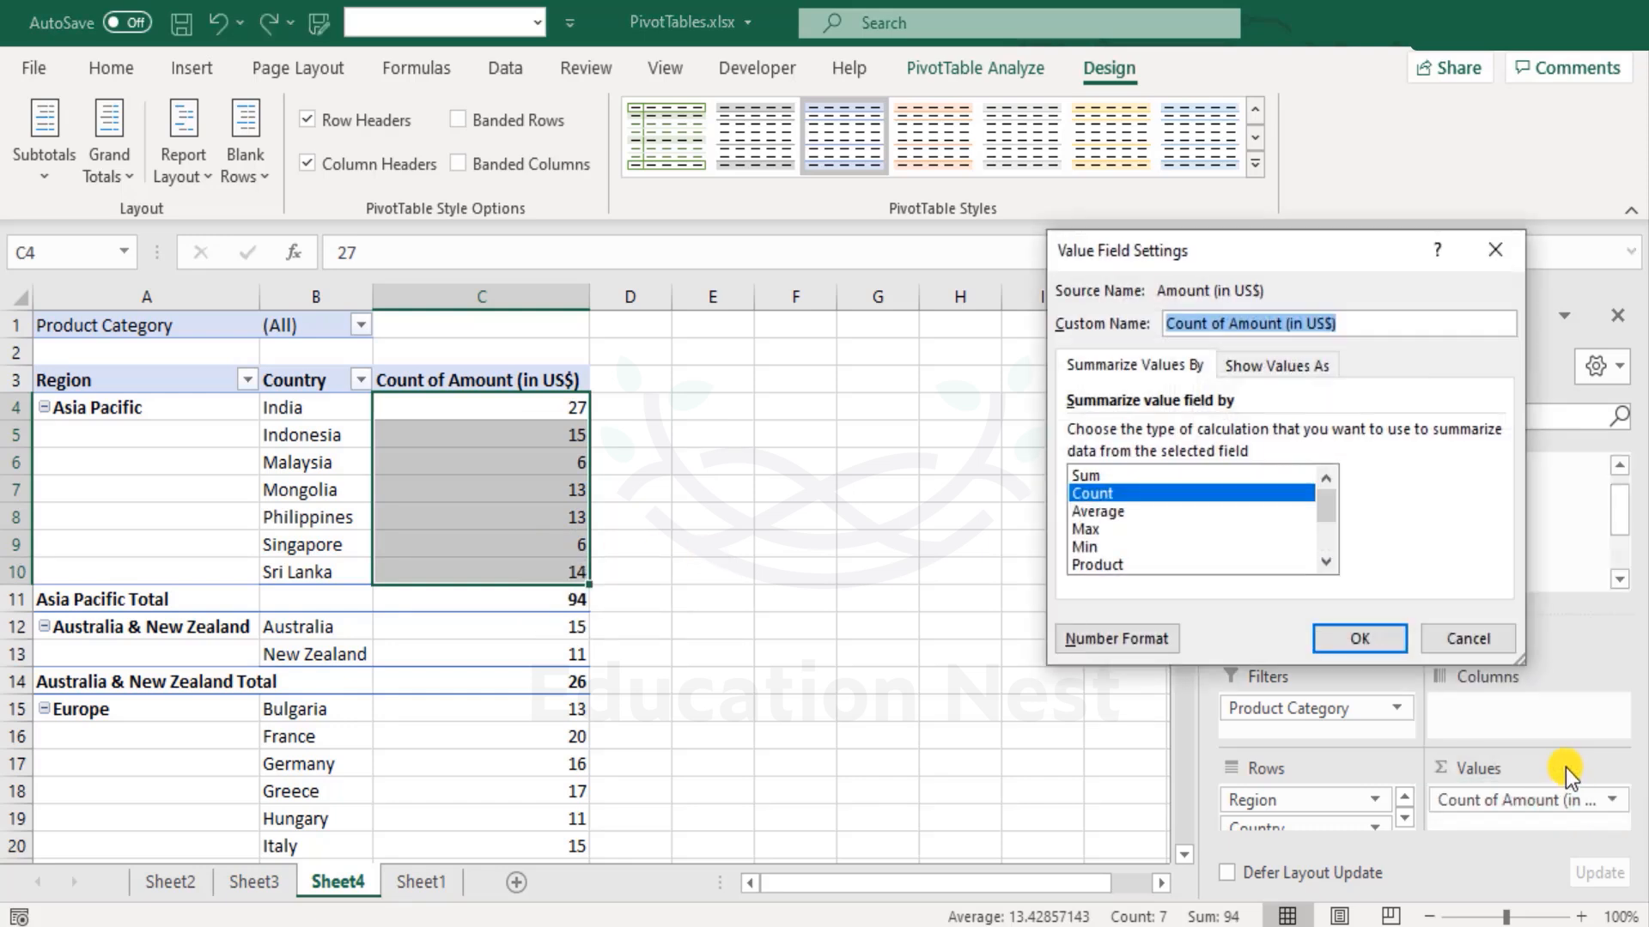
{"action": "left_click", "coordinate": [1137, 477]}
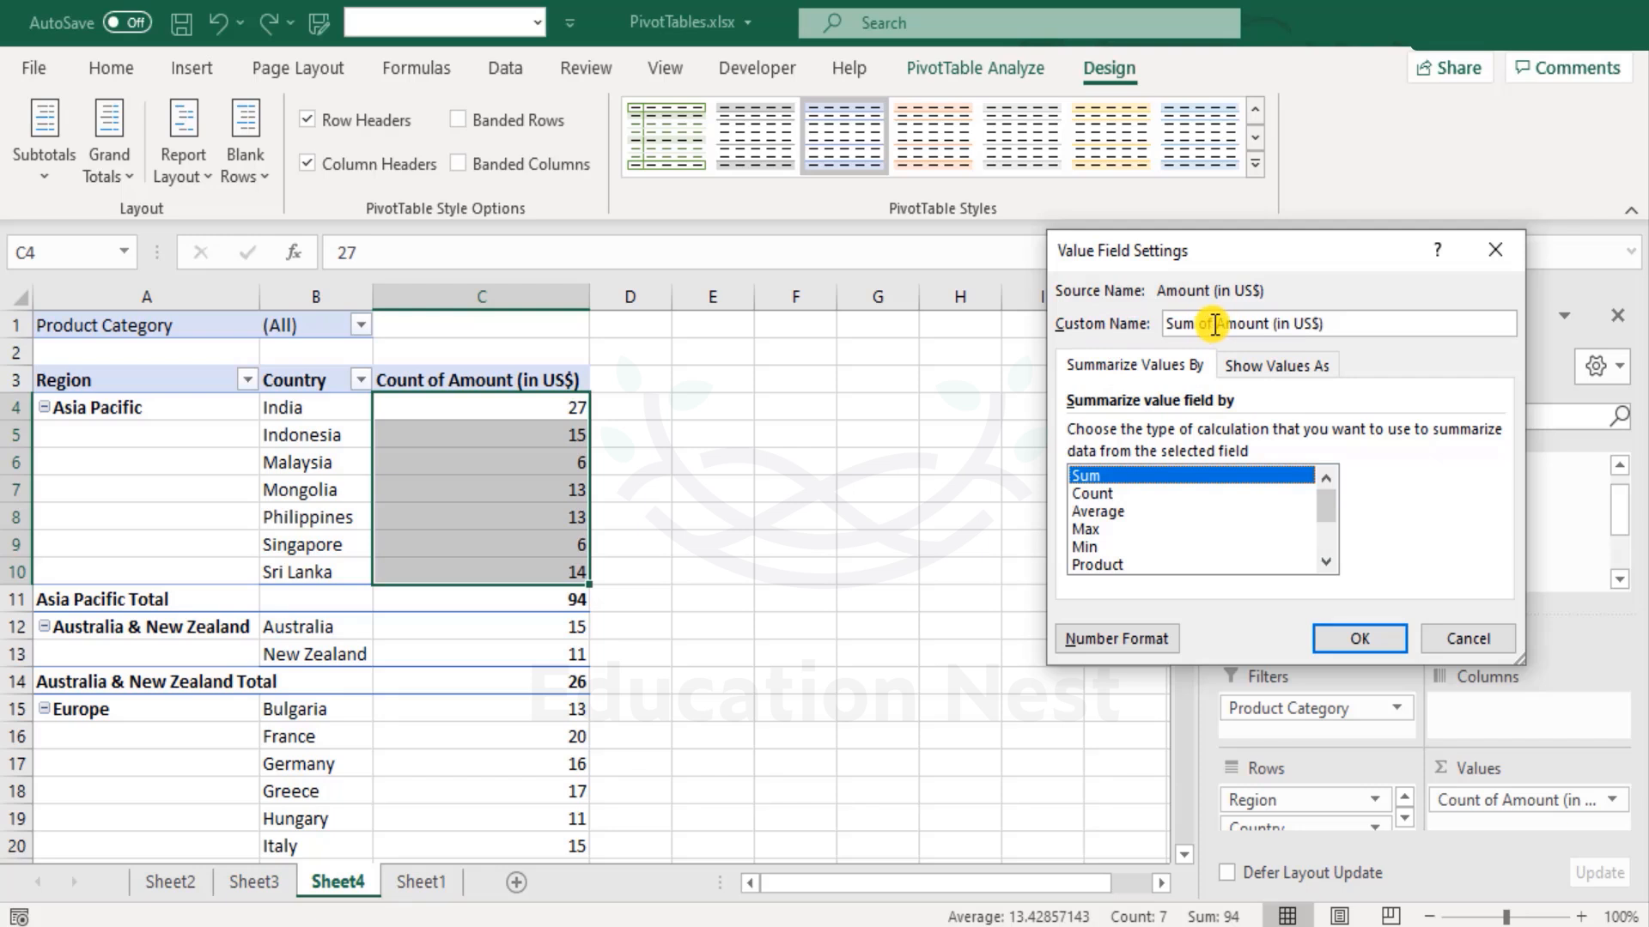
{"action": "left_click_drag", "start_coordinate": [1213, 323], "coordinate": [1017, 313]}
{"action": "type", "text": "Total"}
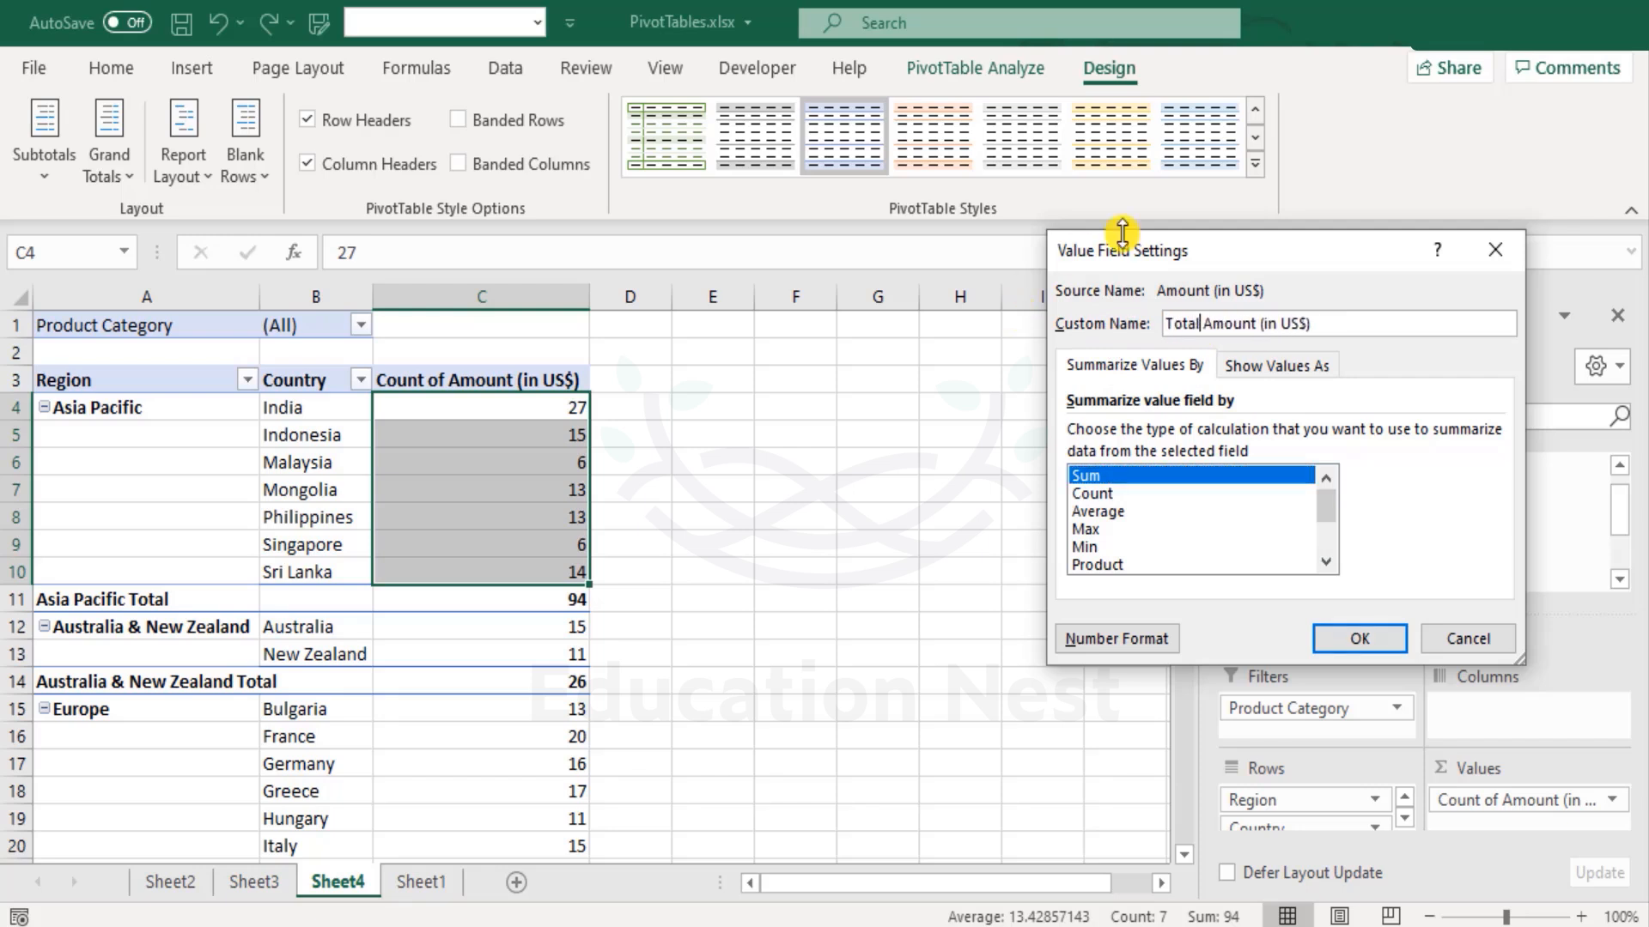
{"action": "left_click", "coordinate": [1362, 637]}
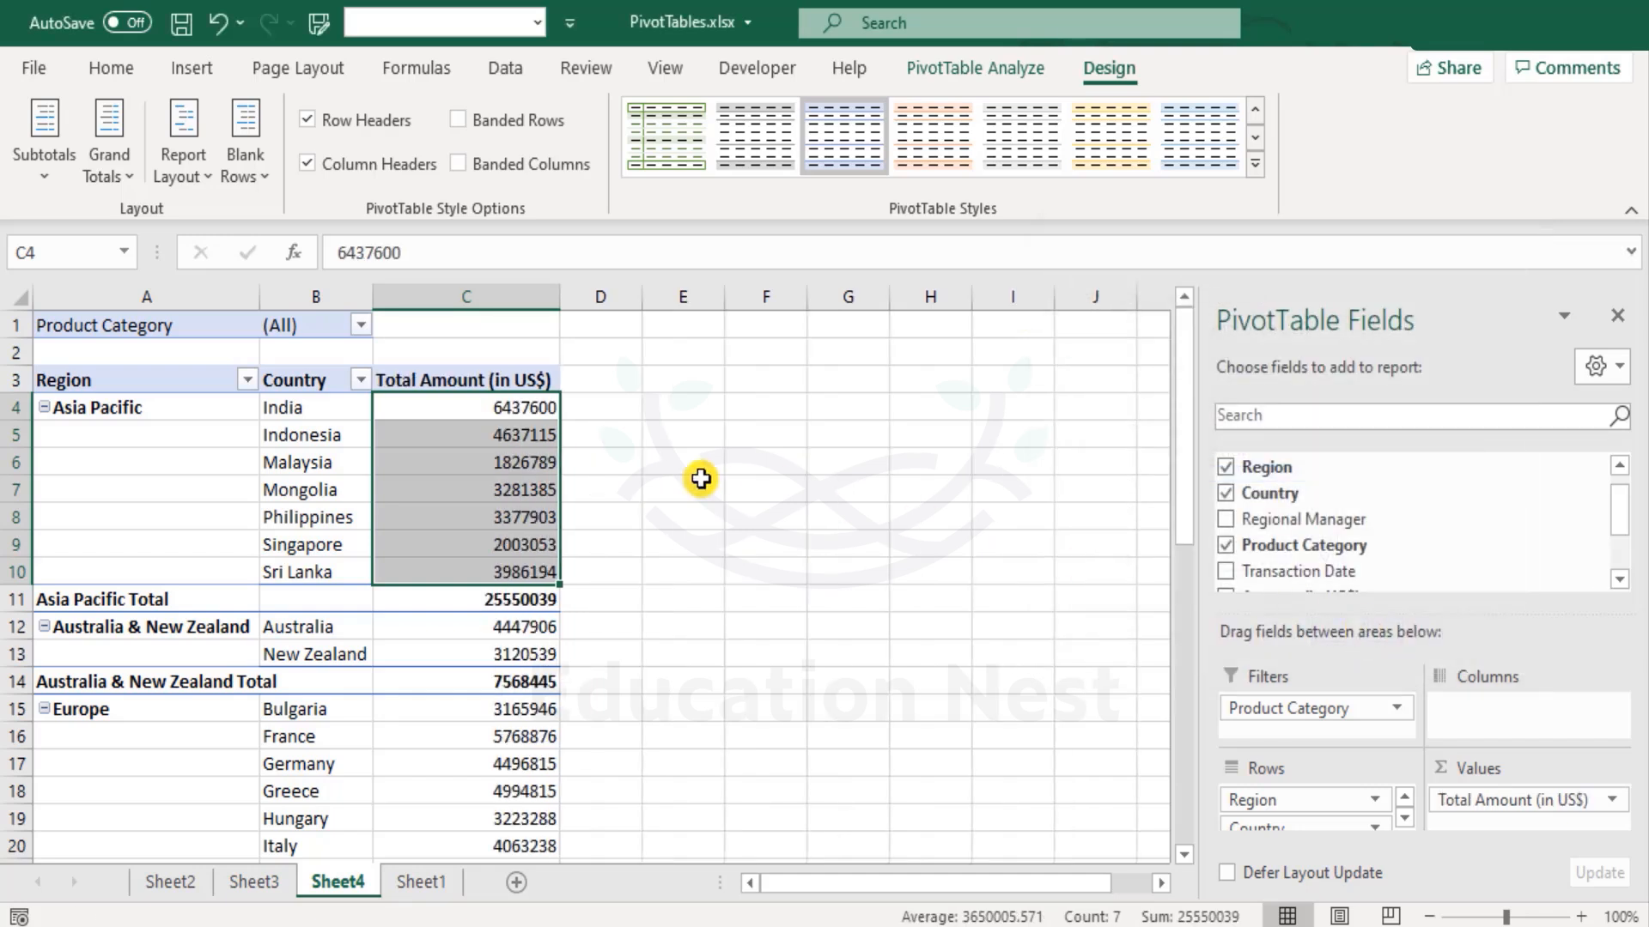
{"action": "left_click", "coordinate": [631, 494]}
{"action": "scroll", "coordinate": [644, 516], "scroll_direction": "down", "scroll_amount": 9}
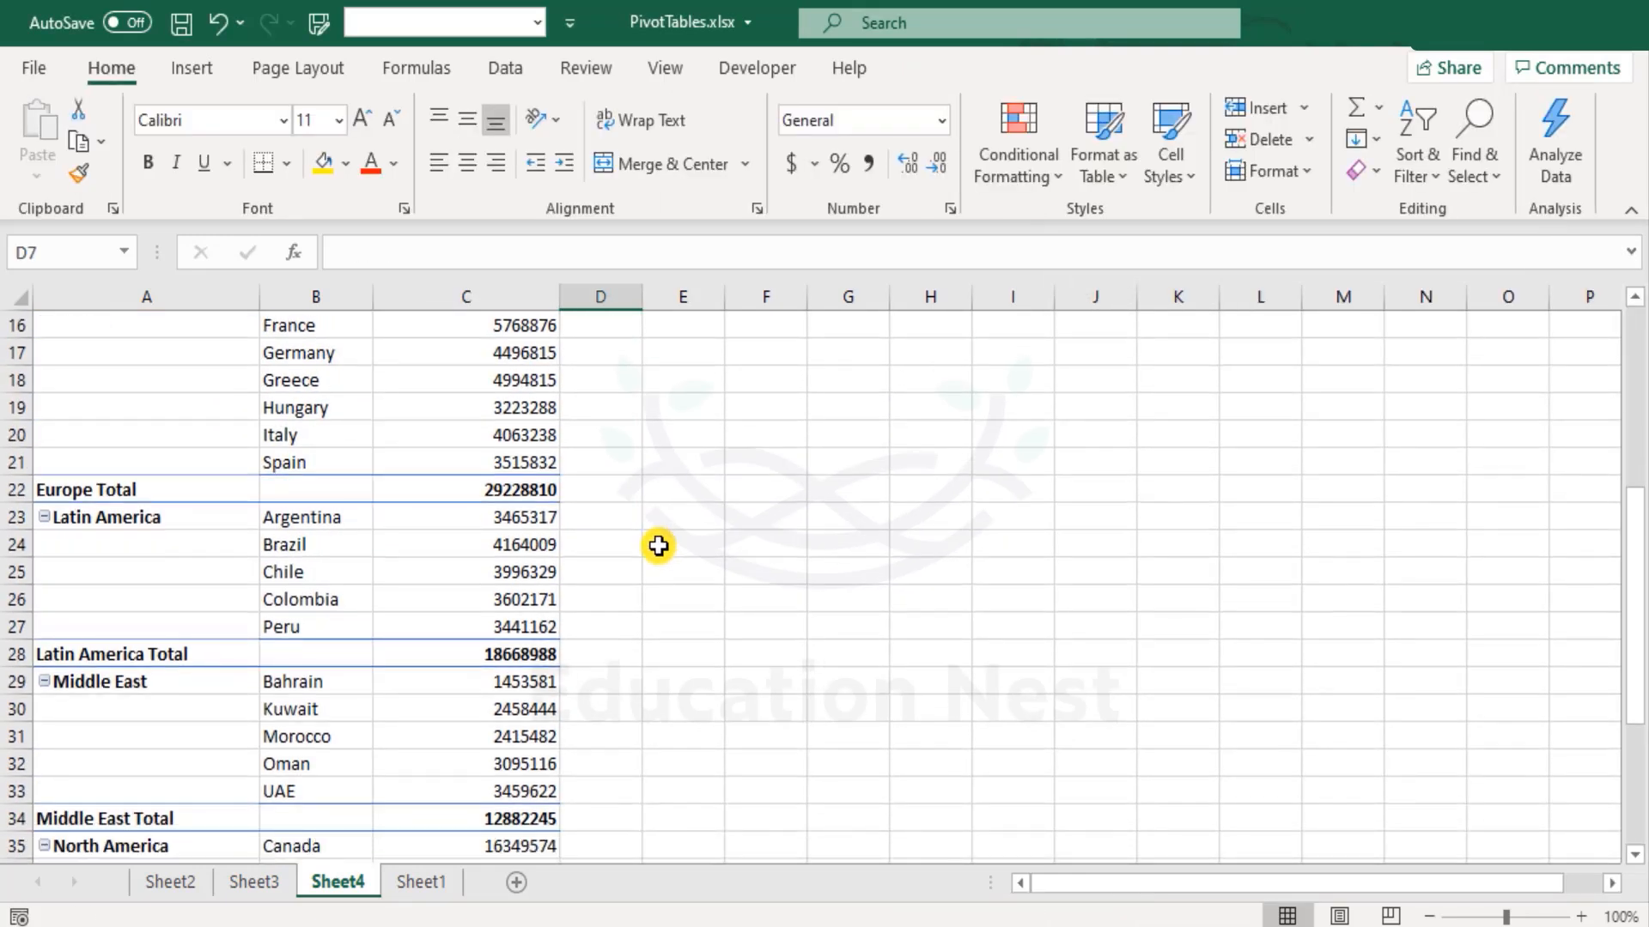
{"action": "scroll", "coordinate": [660, 549], "scroll_direction": "up", "scroll_amount": 1}
{"action": "scroll", "coordinate": [660, 548], "scroll_direction": "up", "scroll_amount": 8}
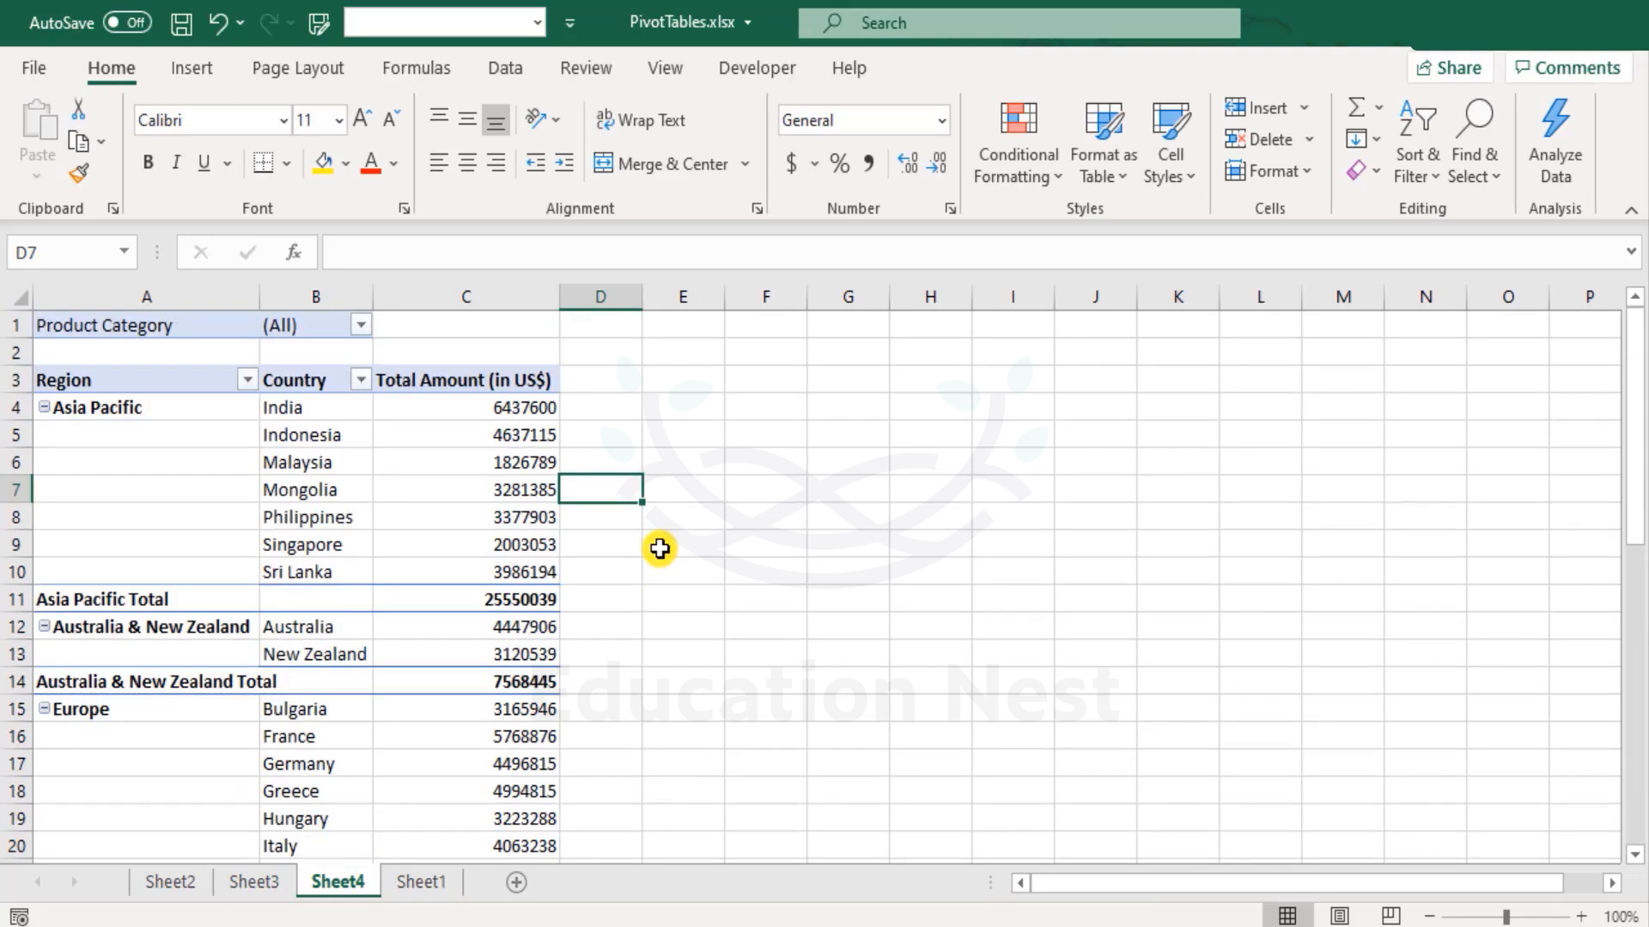
- Add Transaction Date as the column field of the PivotTable
{"action": "left_click", "coordinate": [364, 324]}
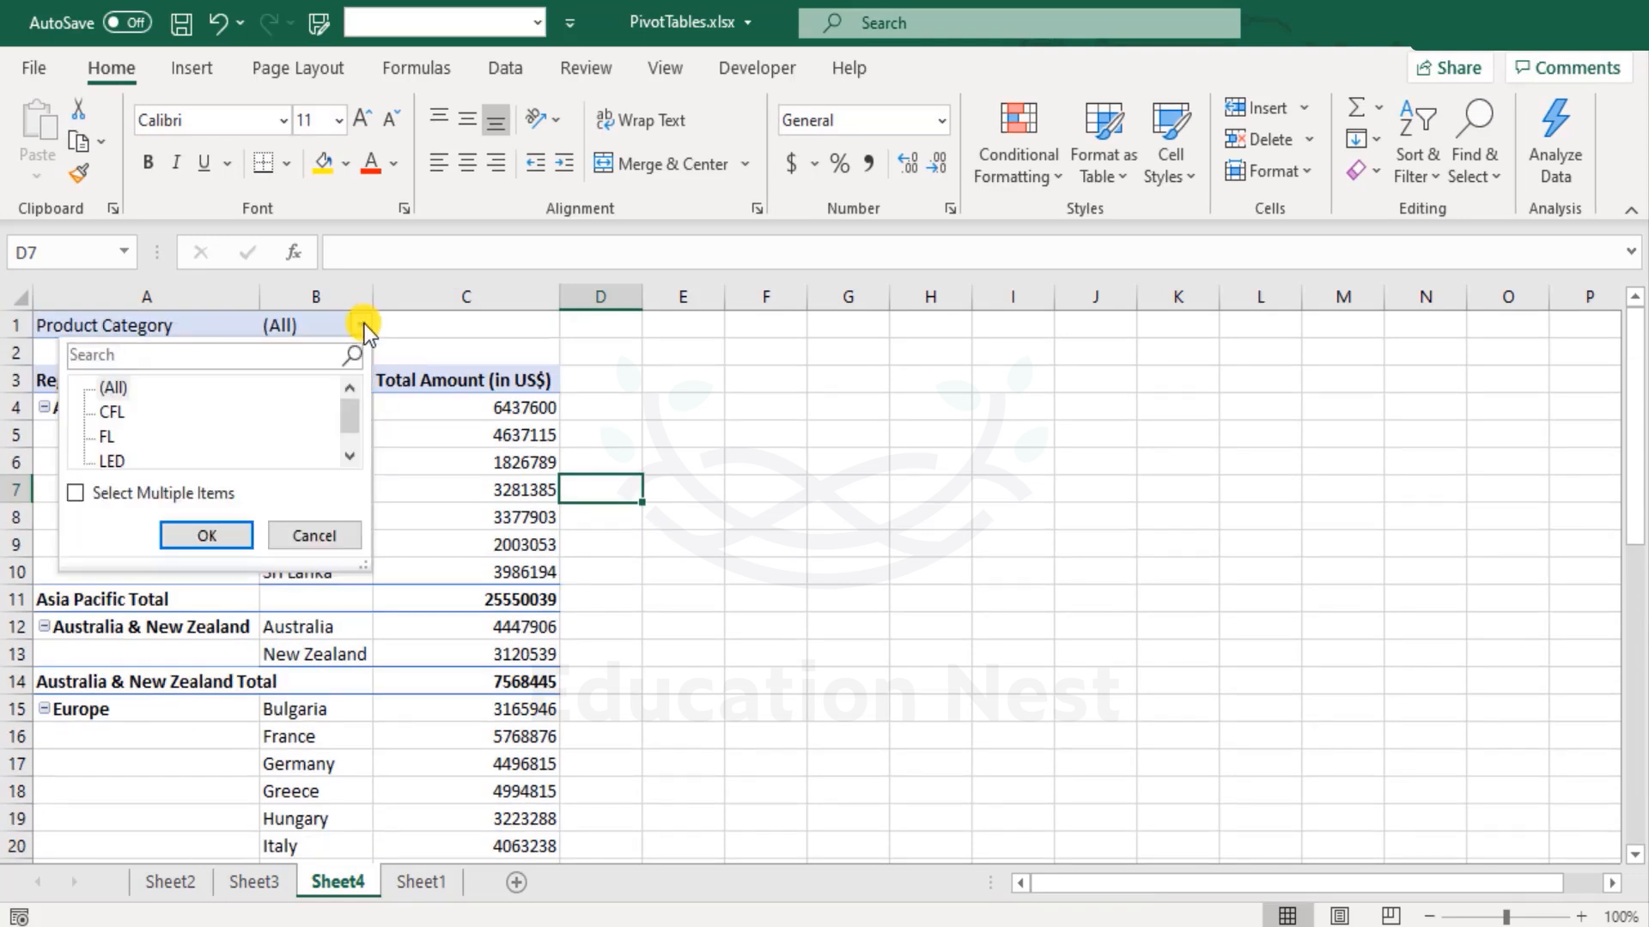
{"action": "left_click", "coordinate": [364, 325]}
{"action": "left_click", "coordinate": [465, 397]}
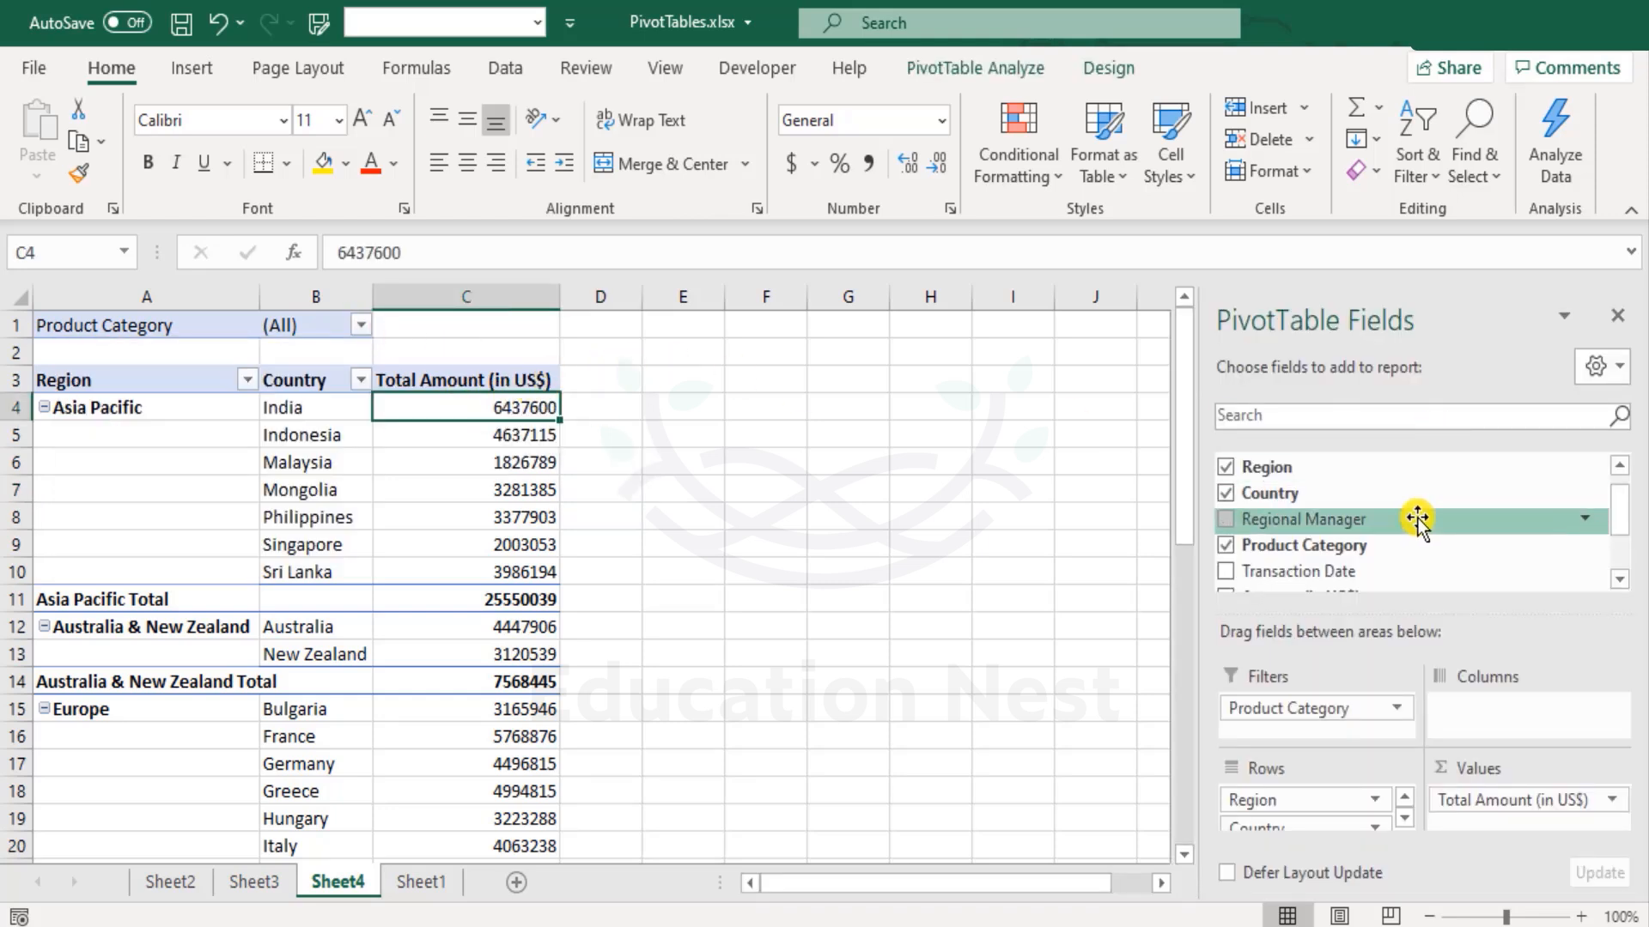
{"action": "mouse_move", "coordinate": [1303, 567]}
{"action": "left_mouse_down"}
{"action": "mouse_move", "coordinate": [1589, 650]}
{"action": "mouse_move", "coordinate": [1539, 714]}
{"action": "left_mouse_up"}
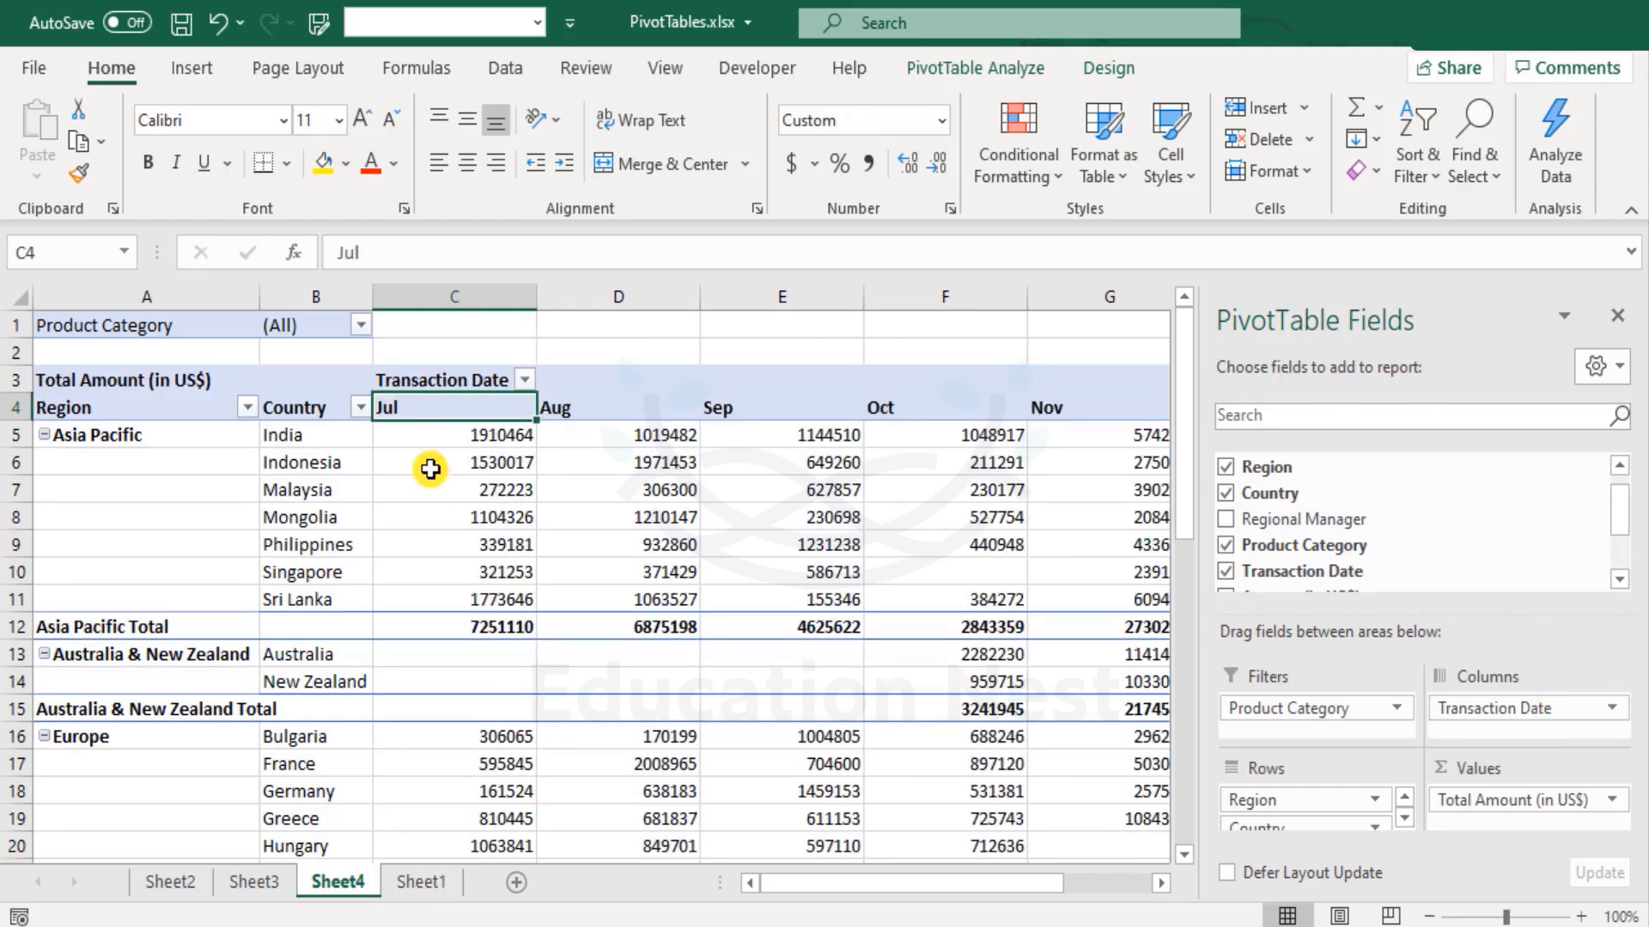
- Autofit the widths of columns C through I, from the July amounts to the Grand Total
{"action": "left_click_drag", "start_coordinate": [1049, 883], "coordinate": [1100, 881]}
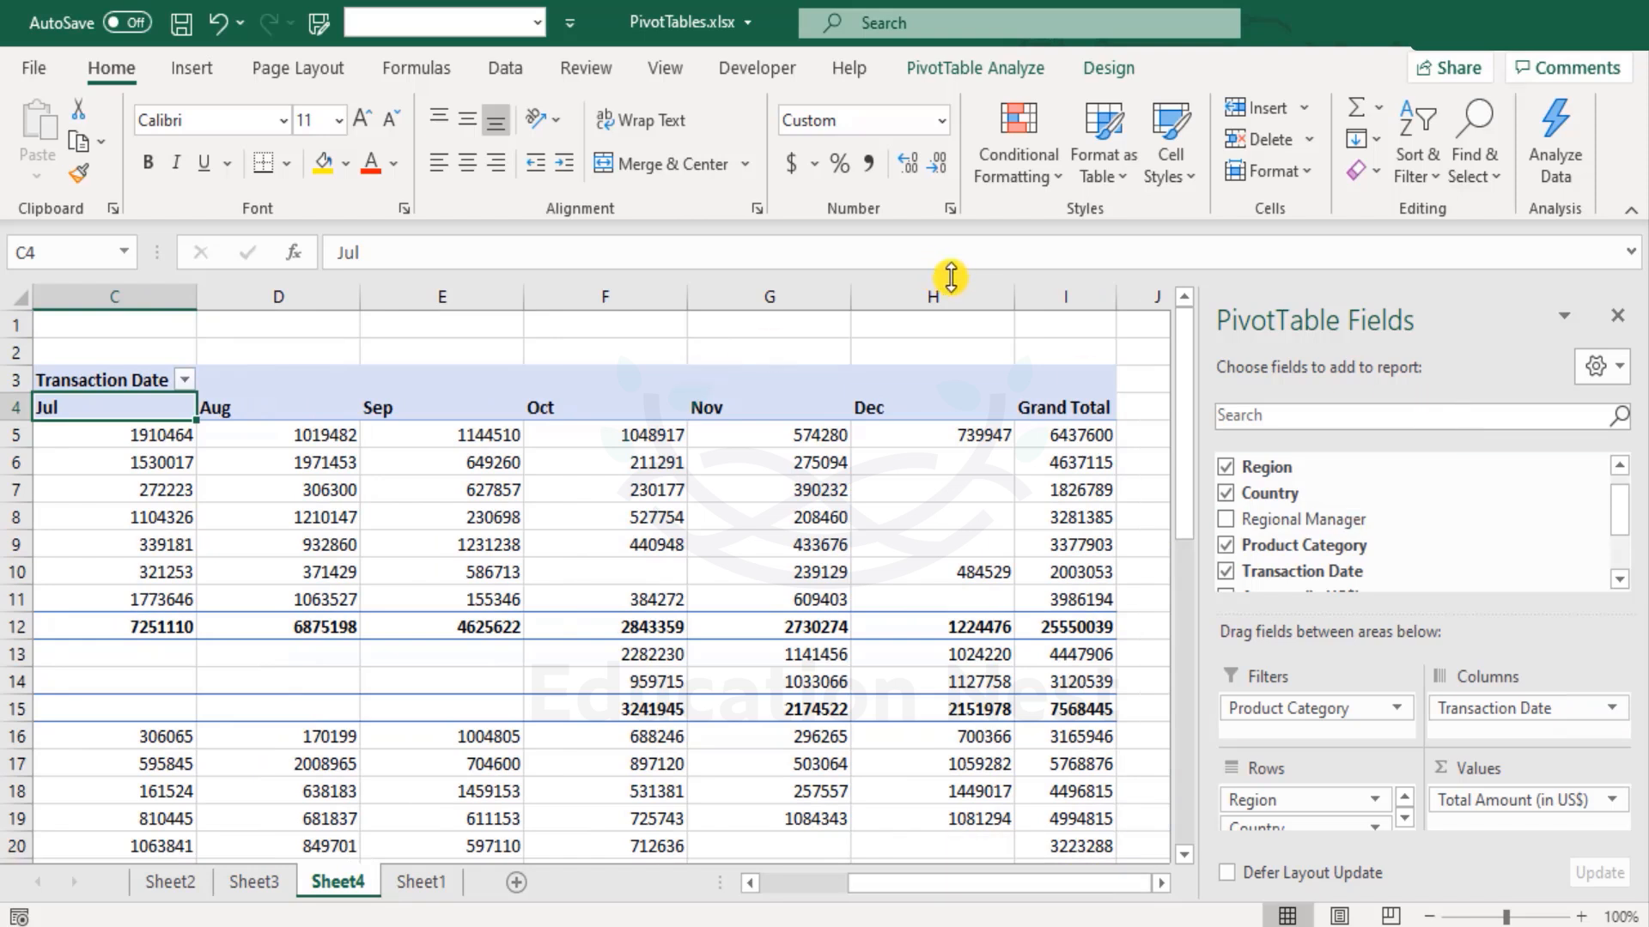
{"action": "left_click_drag", "start_coordinate": [1052, 286], "coordinate": [111, 301]}
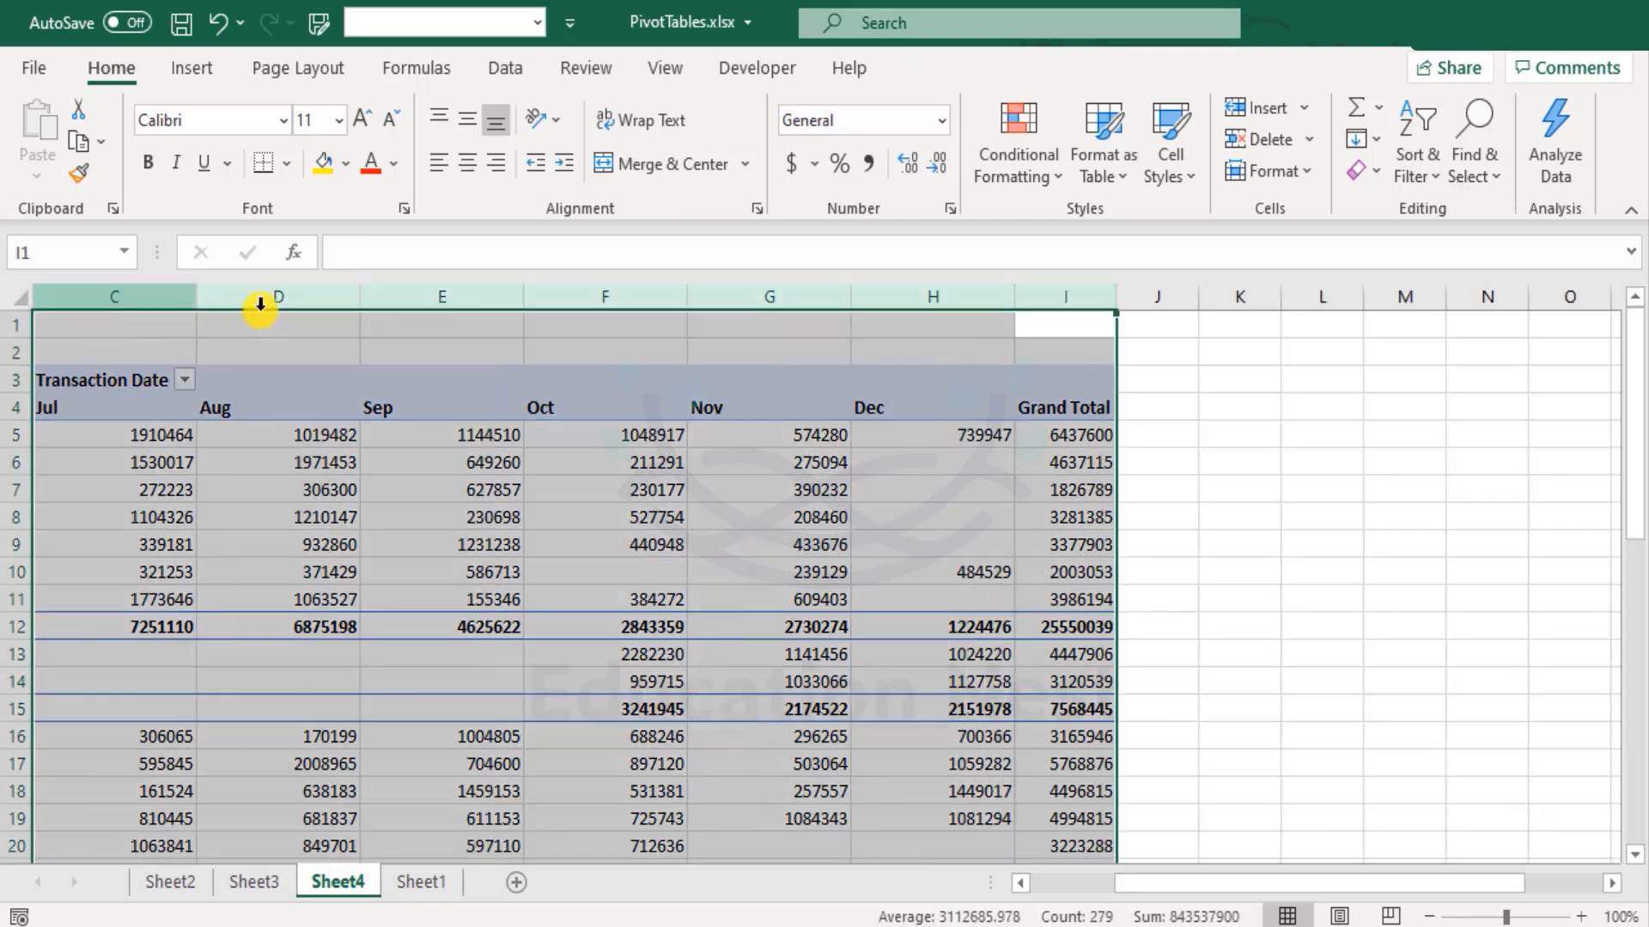
{"action": "double_click", "coordinate": [343, 290]}
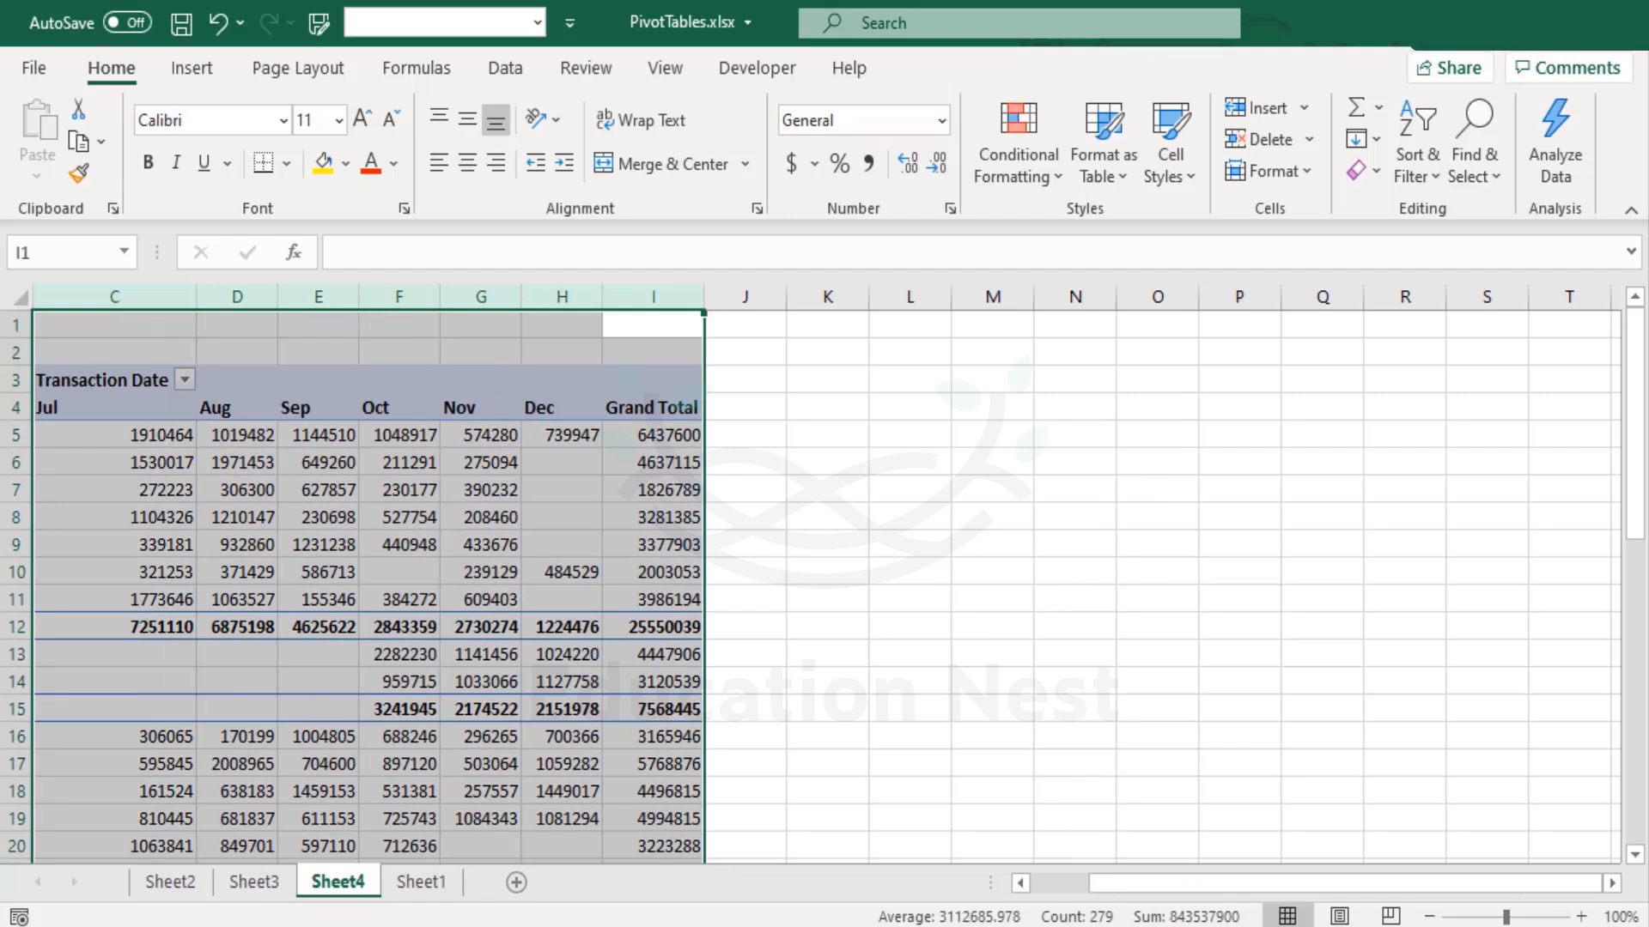
{"action": "left_click_drag", "start_coordinate": [1076, 884], "coordinate": [1038, 885]}
{"action": "left_click", "coordinate": [658, 517]}
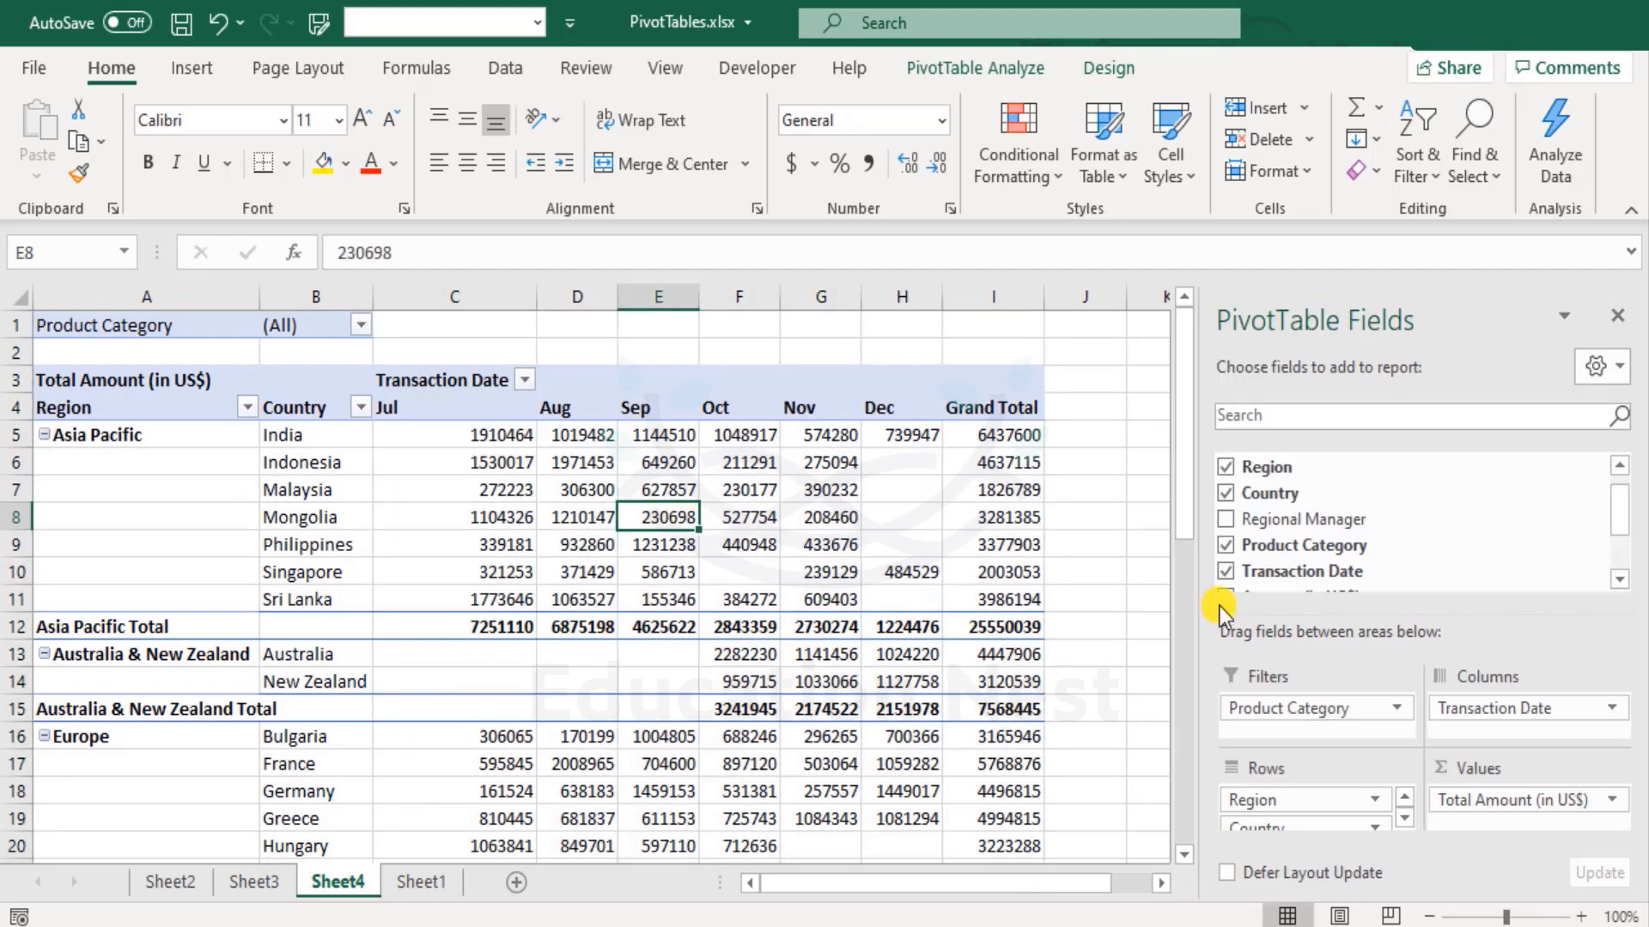
- Filter the PivotTable report to the CFL product category
{"action": "left_click", "coordinate": [361, 325]}
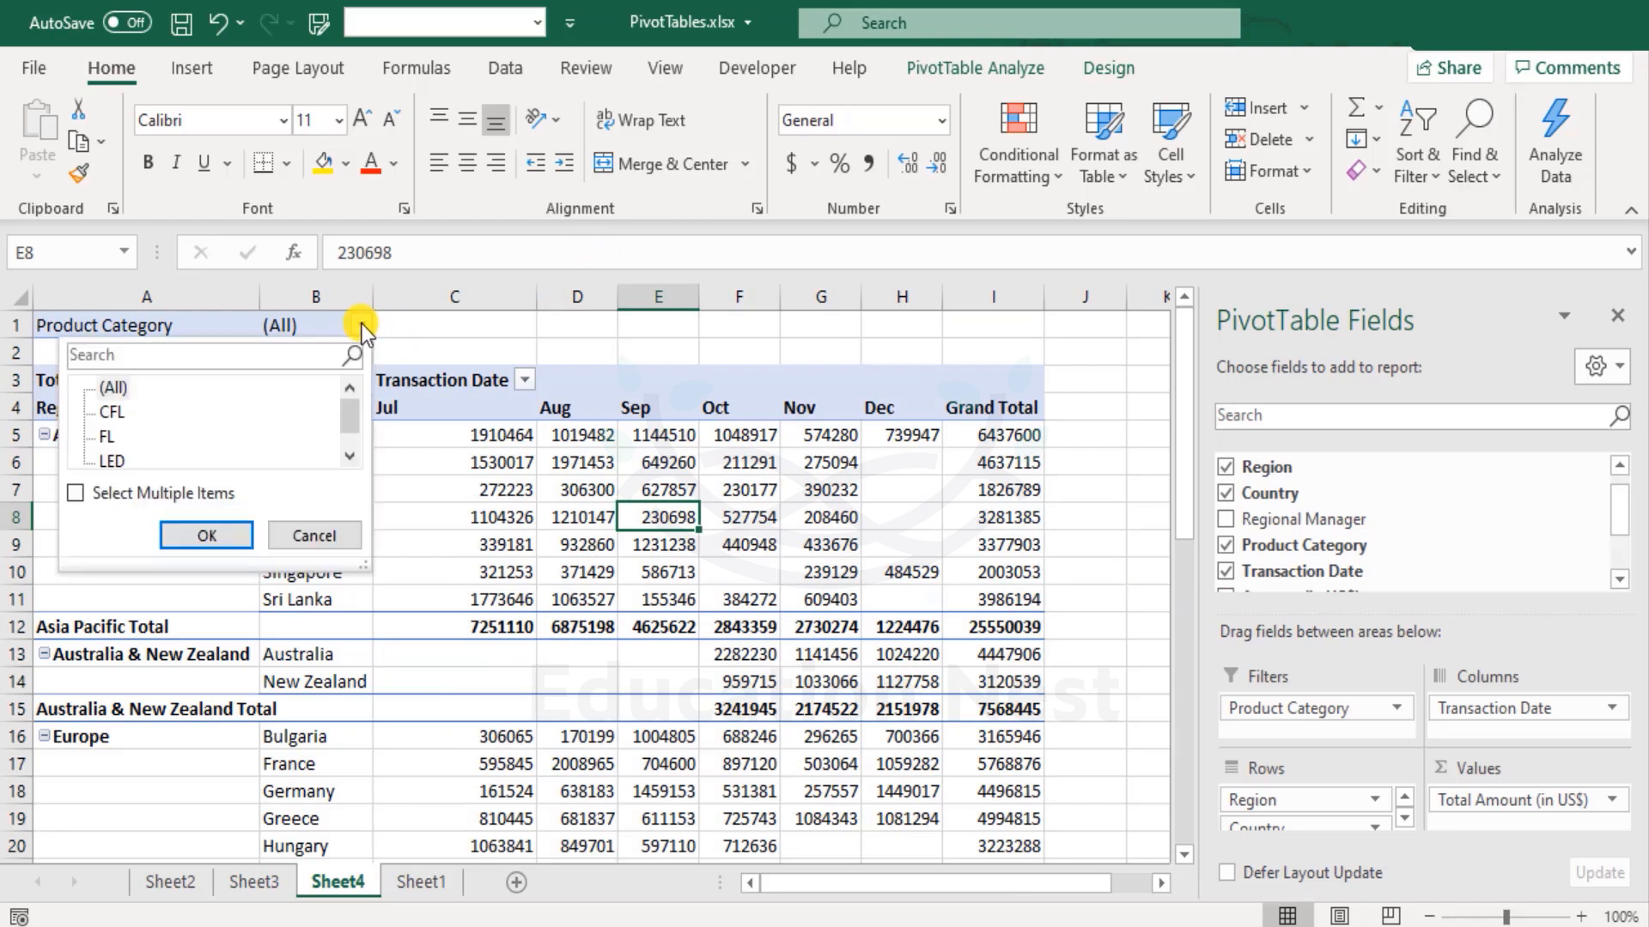
{"action": "left_click", "coordinate": [207, 536]}
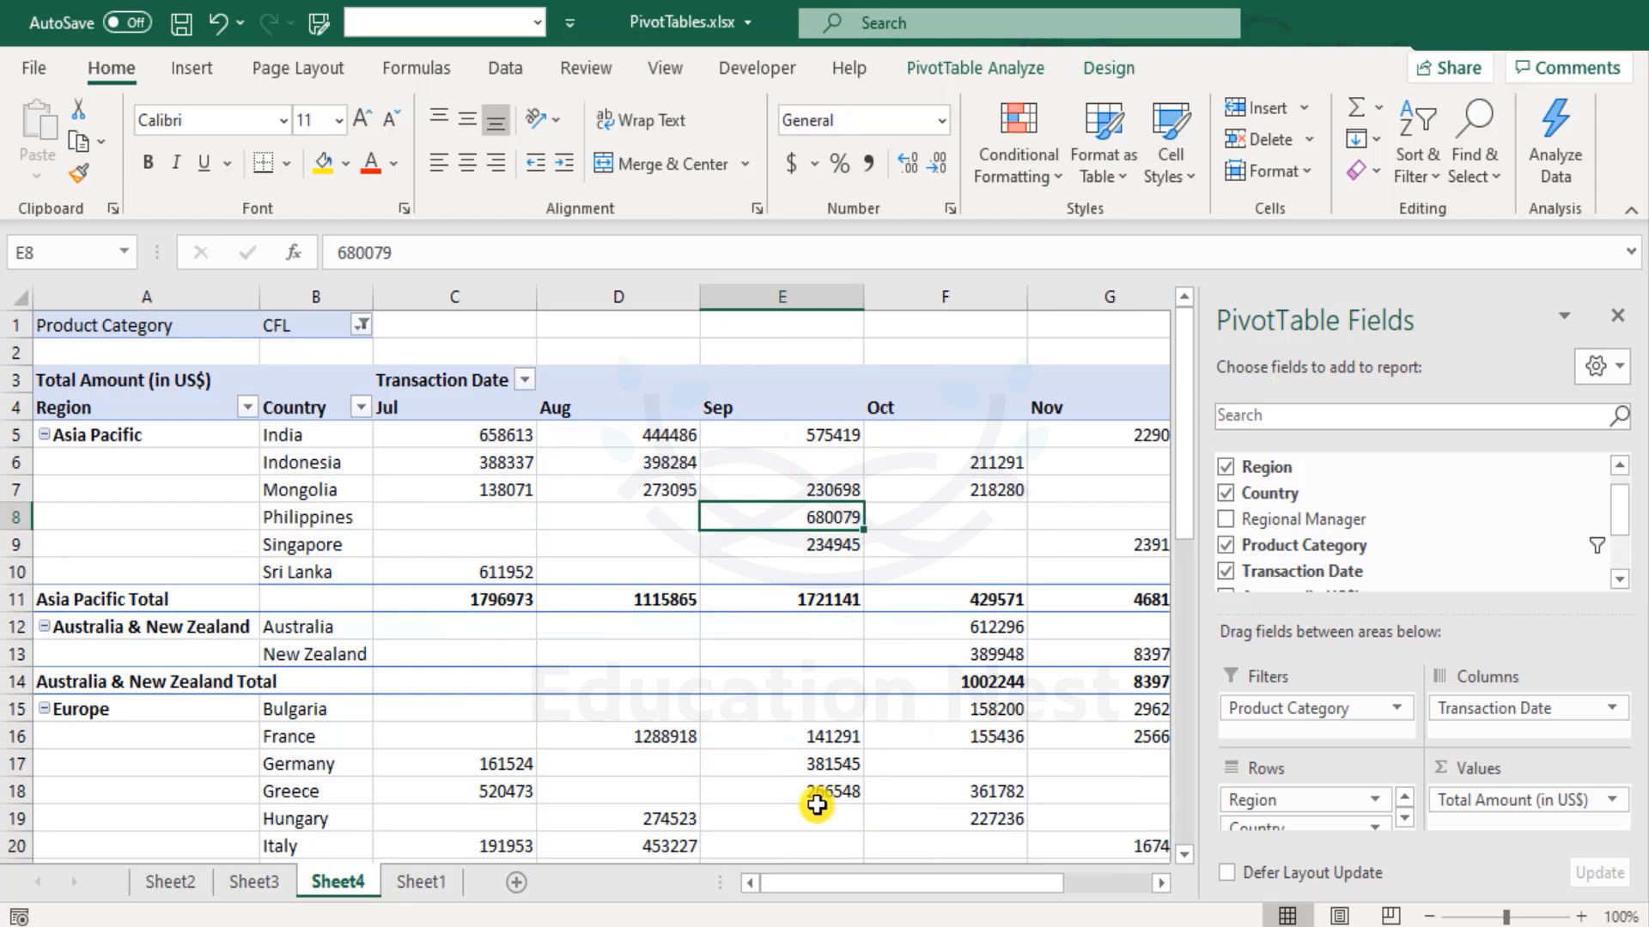
{"action": "left_click_drag", "start_coordinate": [784, 883], "coordinate": [953, 882]}
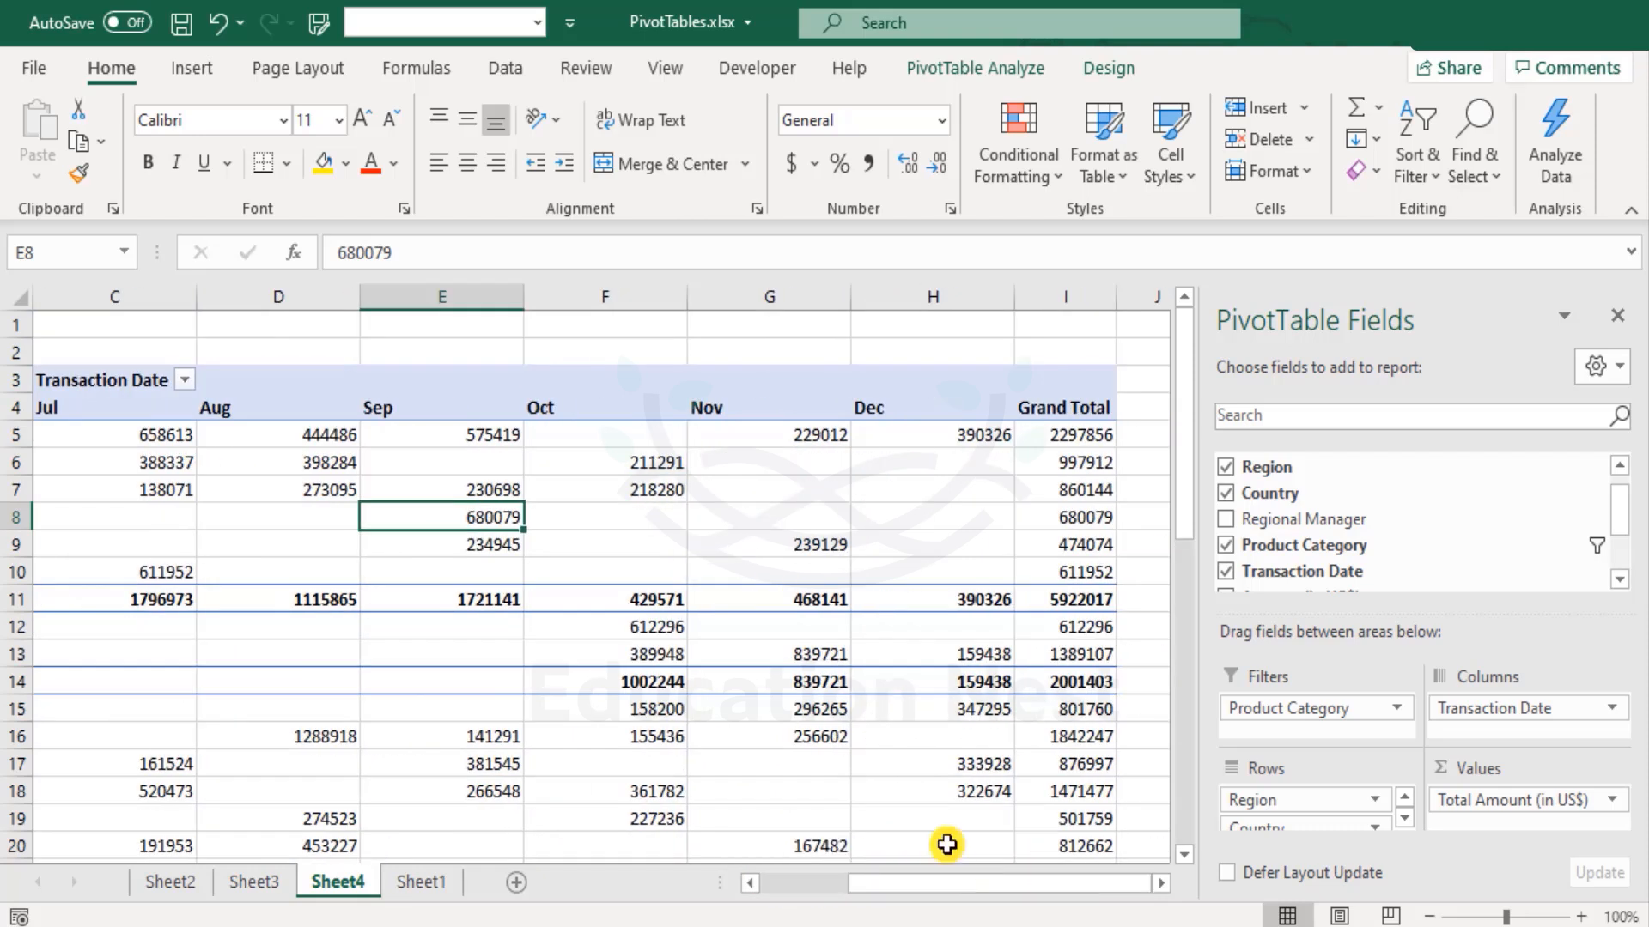
- Hide the PivotTable field list and look through the CFL report's regions and monthly amounts
{"action": "scroll", "coordinate": [887, 725], "scroll_direction": "down", "scroll_amount": 1}
{"action": "left_click", "coordinate": [1618, 315]}
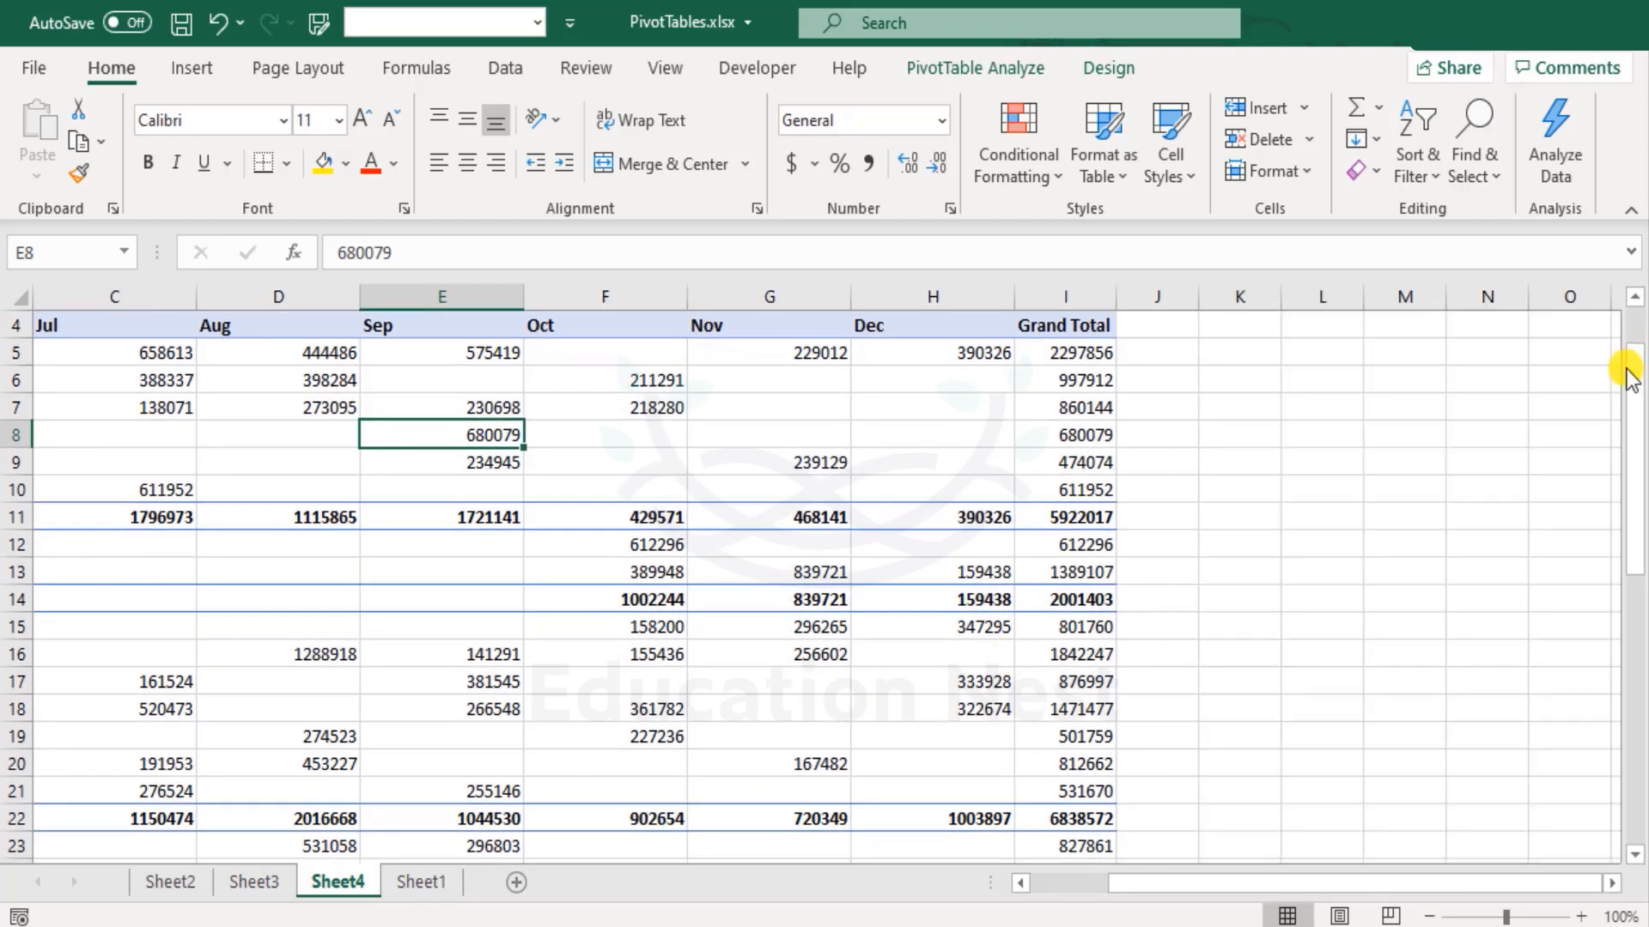
{"action": "left_click_drag", "start_coordinate": [1161, 885], "coordinate": [983, 882]}
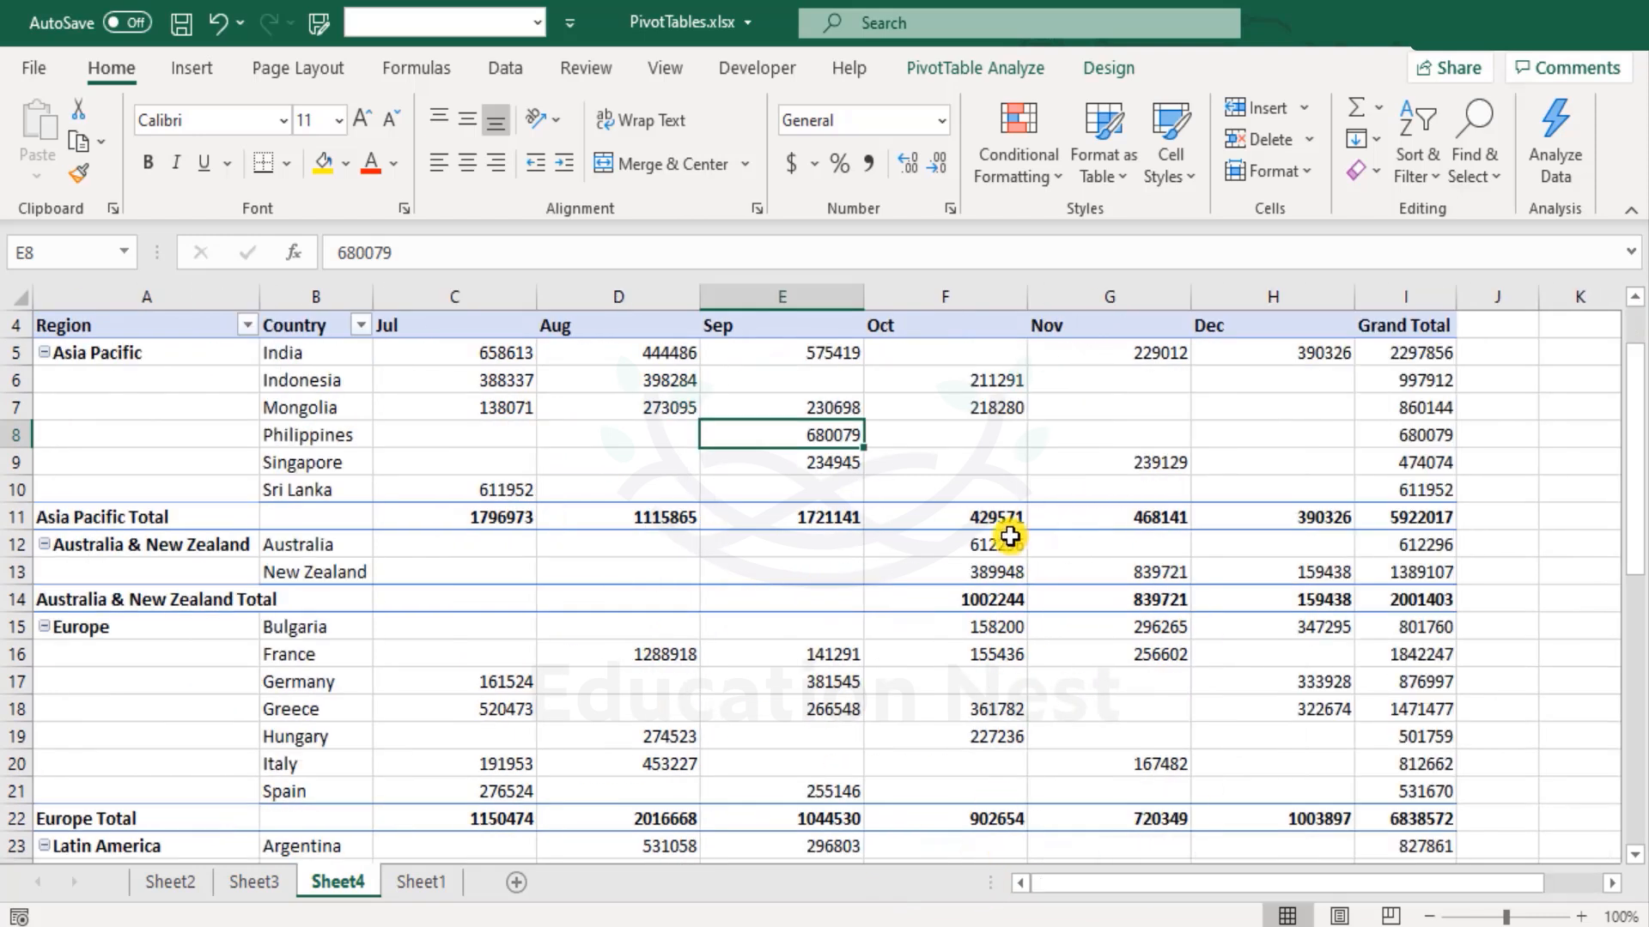
{"action": "scroll", "coordinate": [1010, 536], "scroll_direction": "down", "scroll_amount": 10}
{"action": "scroll", "coordinate": [999, 548], "scroll_direction": "up", "scroll_amount": 8}
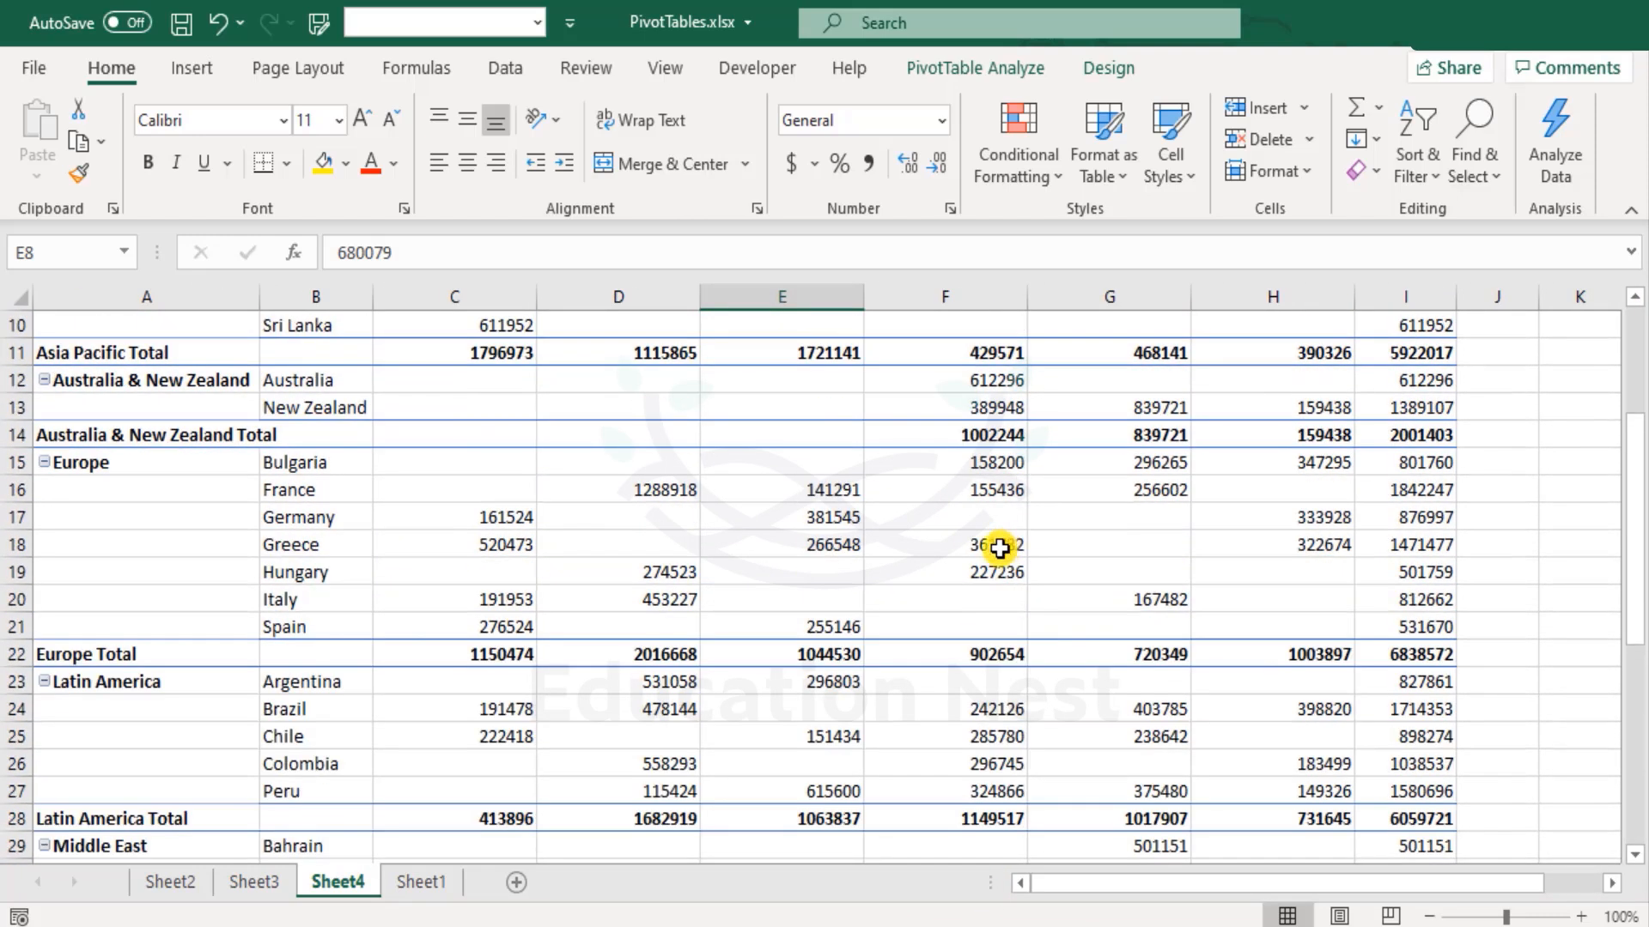
{"action": "scroll", "coordinate": [1000, 548], "scroll_direction": "up", "scroll_amount": 3}
- Filter the PivotTable report to the FL product category and look over its amounts
{"action": "left_click", "coordinate": [362, 325]}
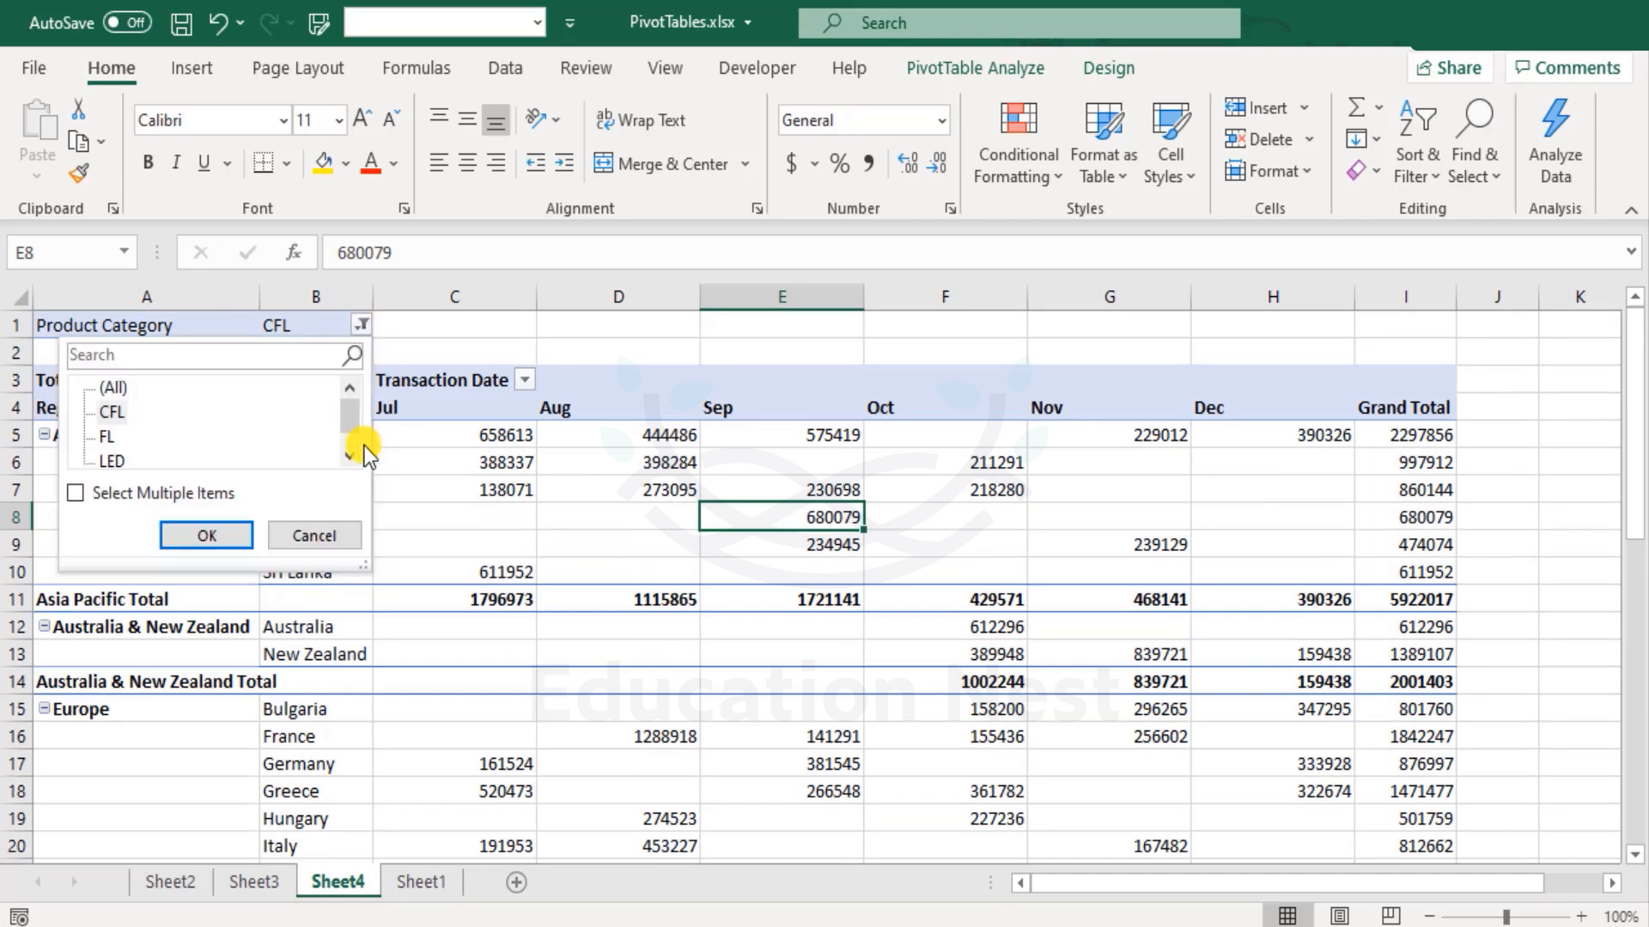
{"action": "left_click", "coordinate": [235, 534]}
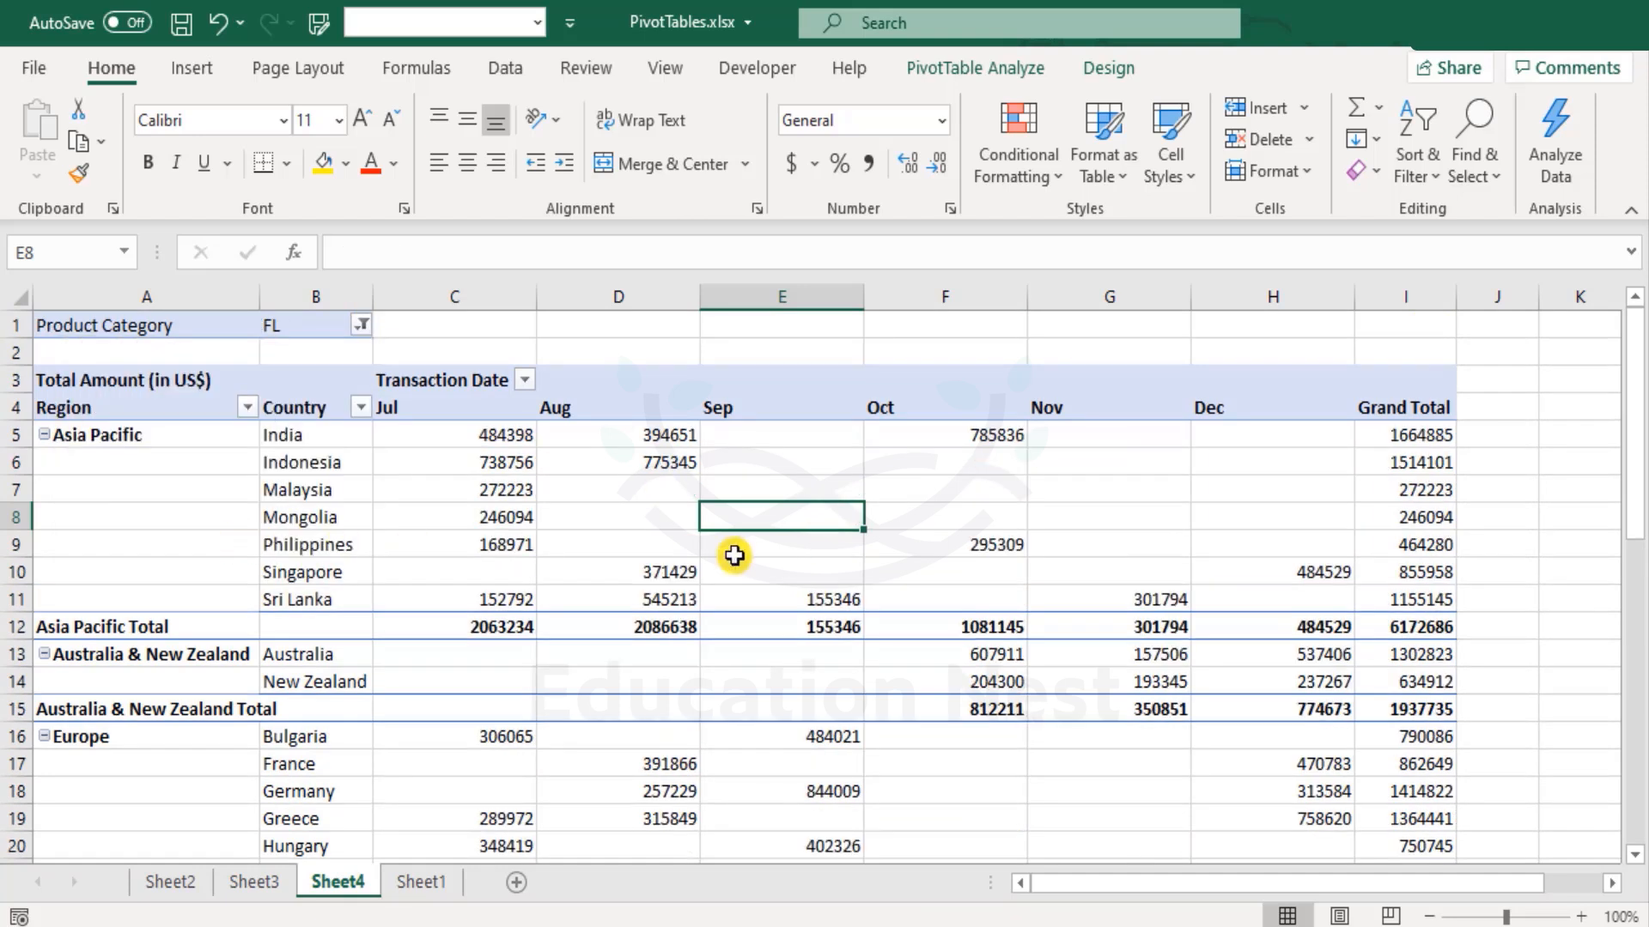
{"action": "scroll", "coordinate": [837, 535], "scroll_direction": "down", "scroll_amount": 4}
{"action": "scroll", "coordinate": [837, 536], "scroll_direction": "up", "scroll_amount": 4}
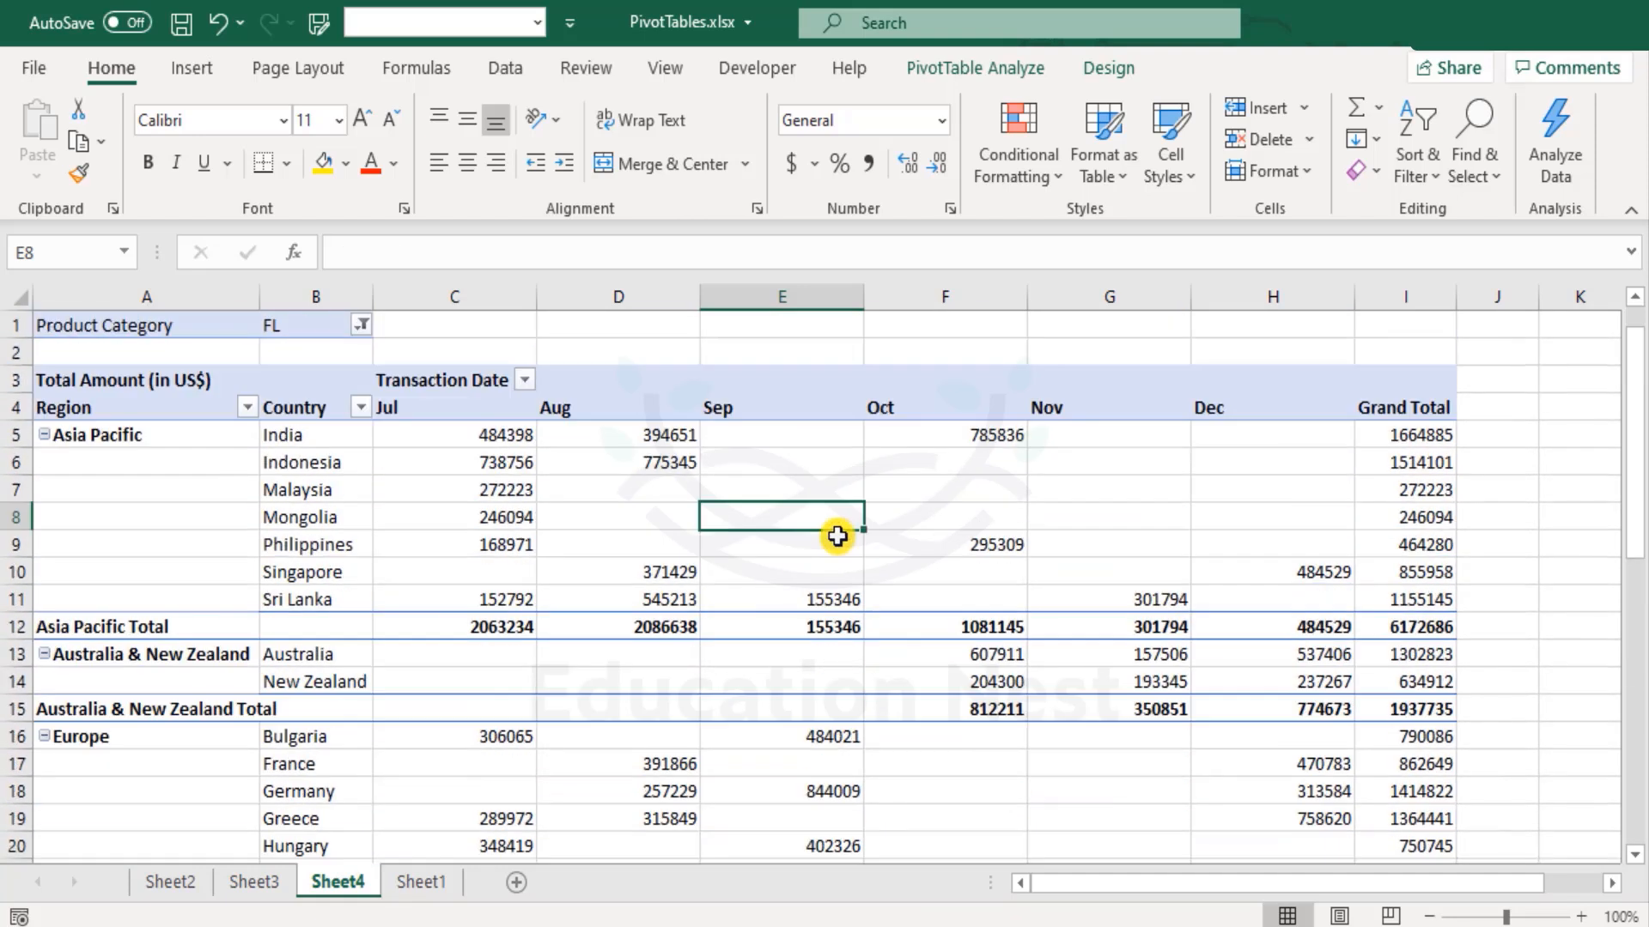
- Switch the Product Category report filter to LED and review the resulting amounts
{"action": "left_click", "coordinate": [361, 326]}
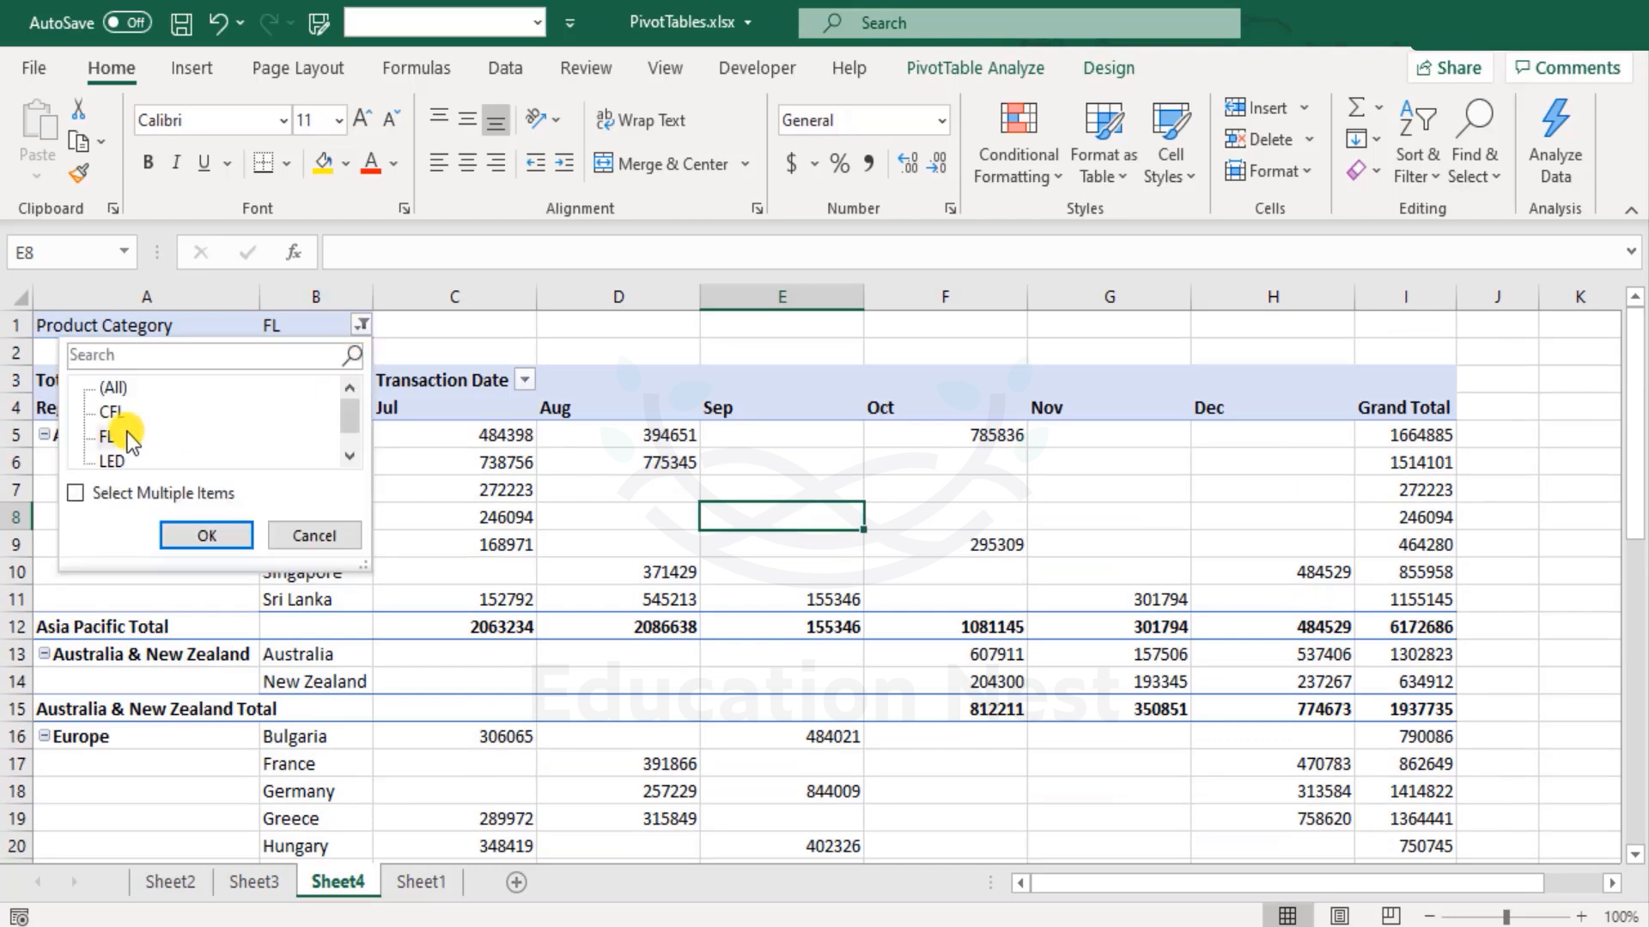
{"action": "left_click", "coordinate": [115, 462]}
{"action": "left_click", "coordinate": [233, 538]}
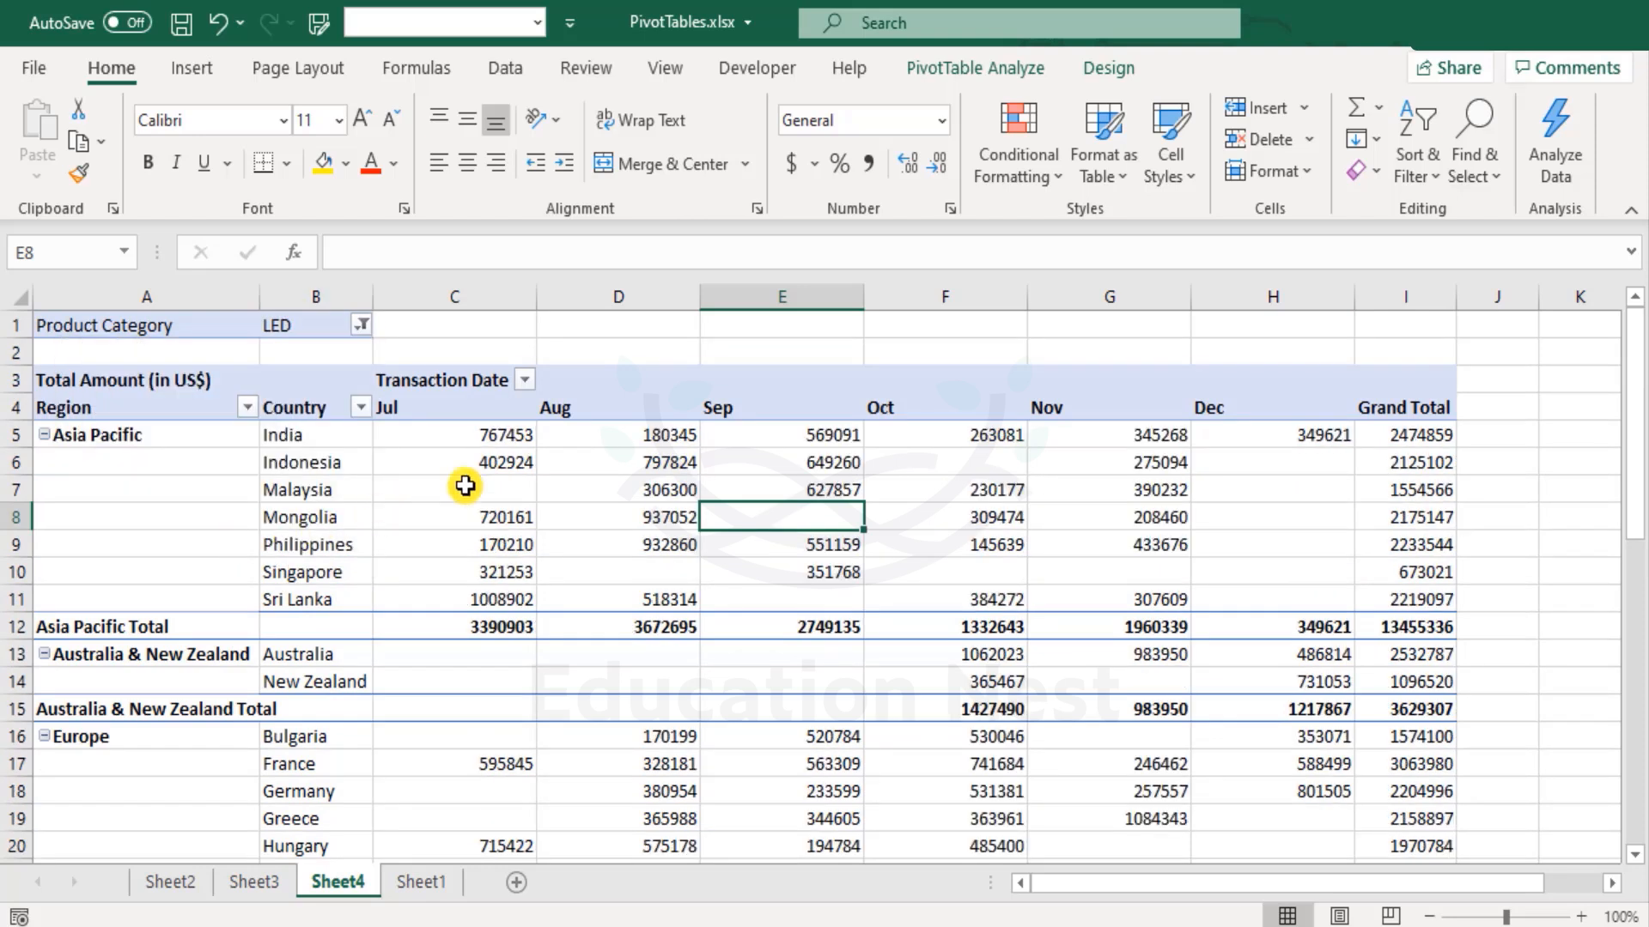
{"action": "mouse_move", "coordinate": [1240, 511]}
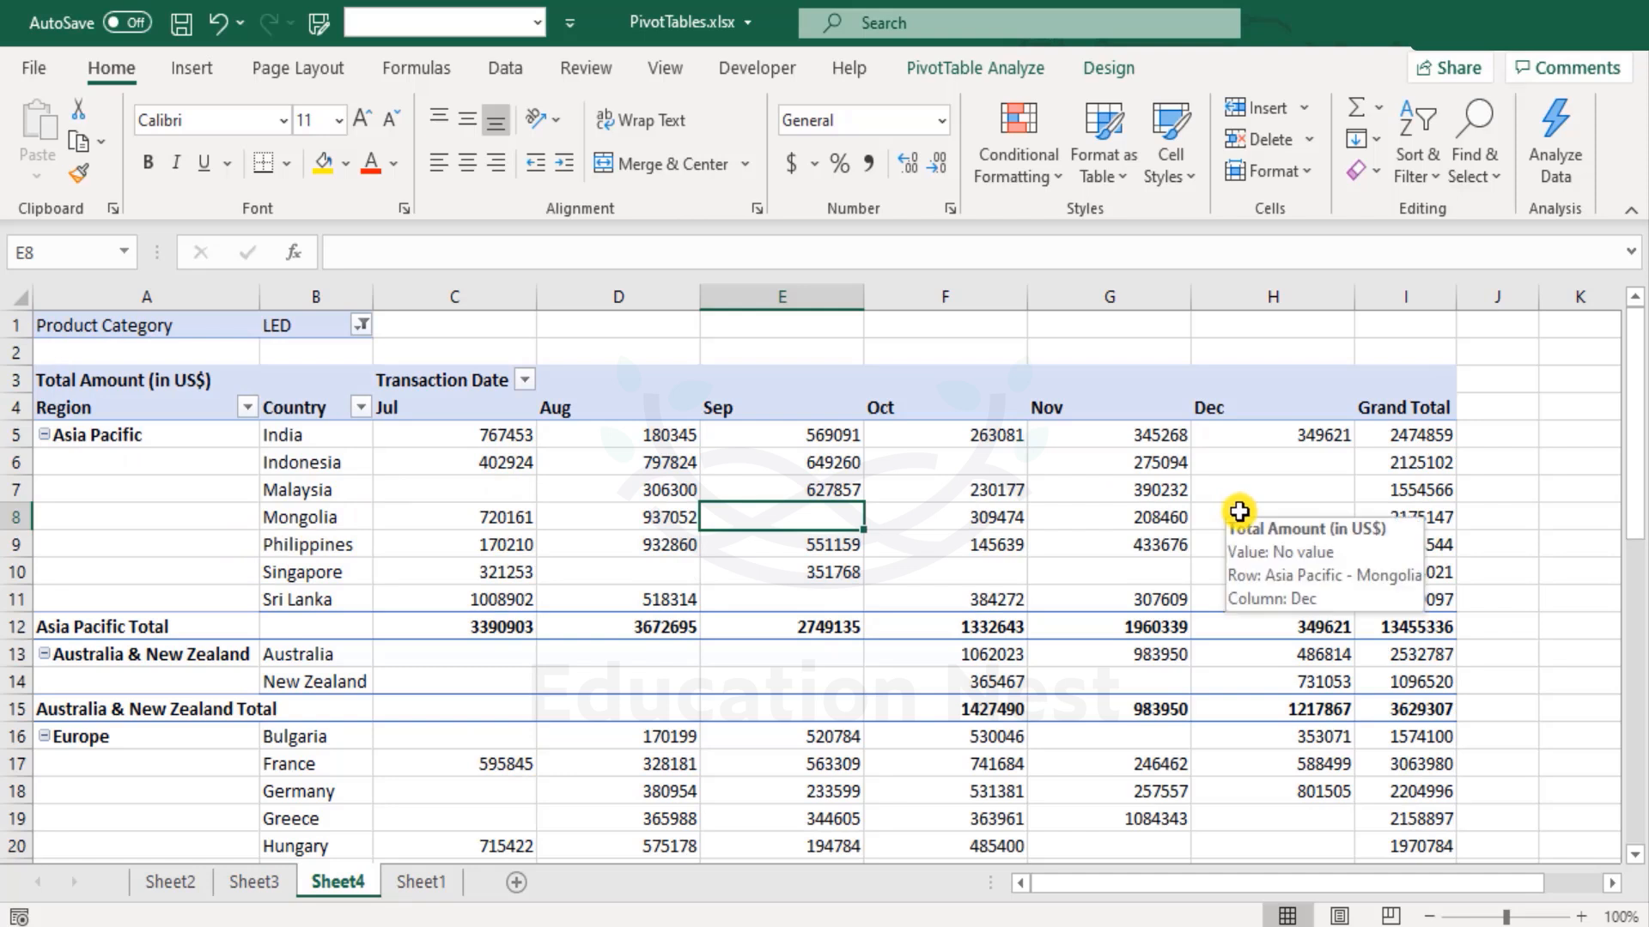
{"action": "scroll", "coordinate": [1239, 511], "scroll_direction": "down", "scroll_amount": 4}
{"action": "scroll", "coordinate": [1288, 507], "scroll_direction": "up", "scroll_amount": 4}
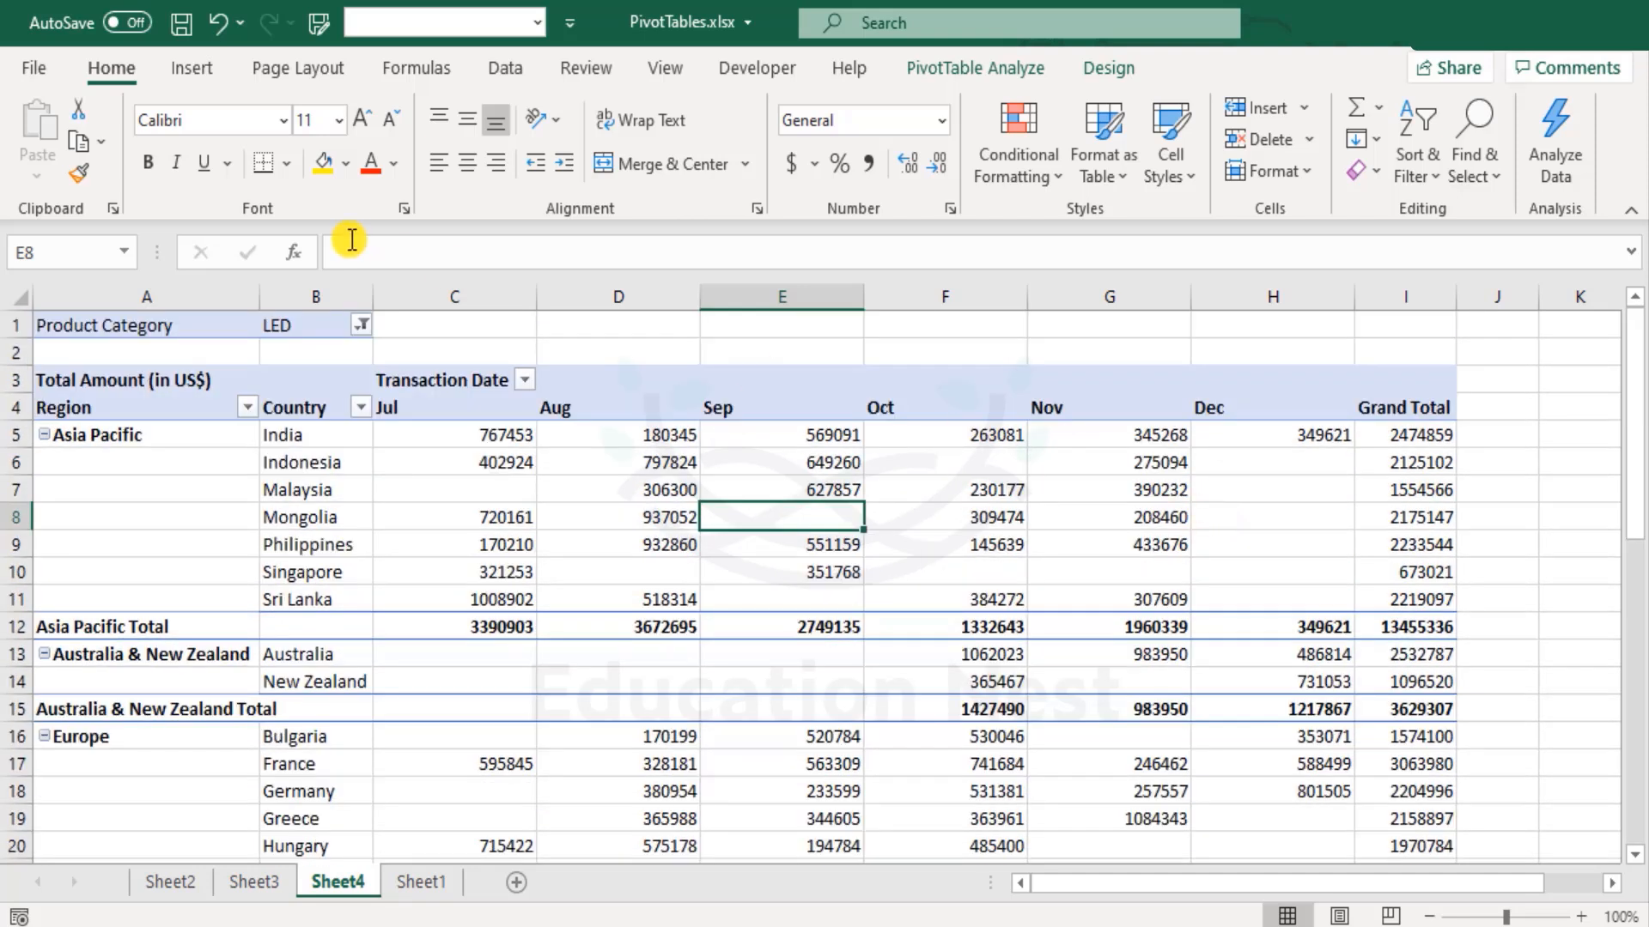
- Set the Product Category report filter back to FL
{"action": "left_click", "coordinate": [360, 323]}
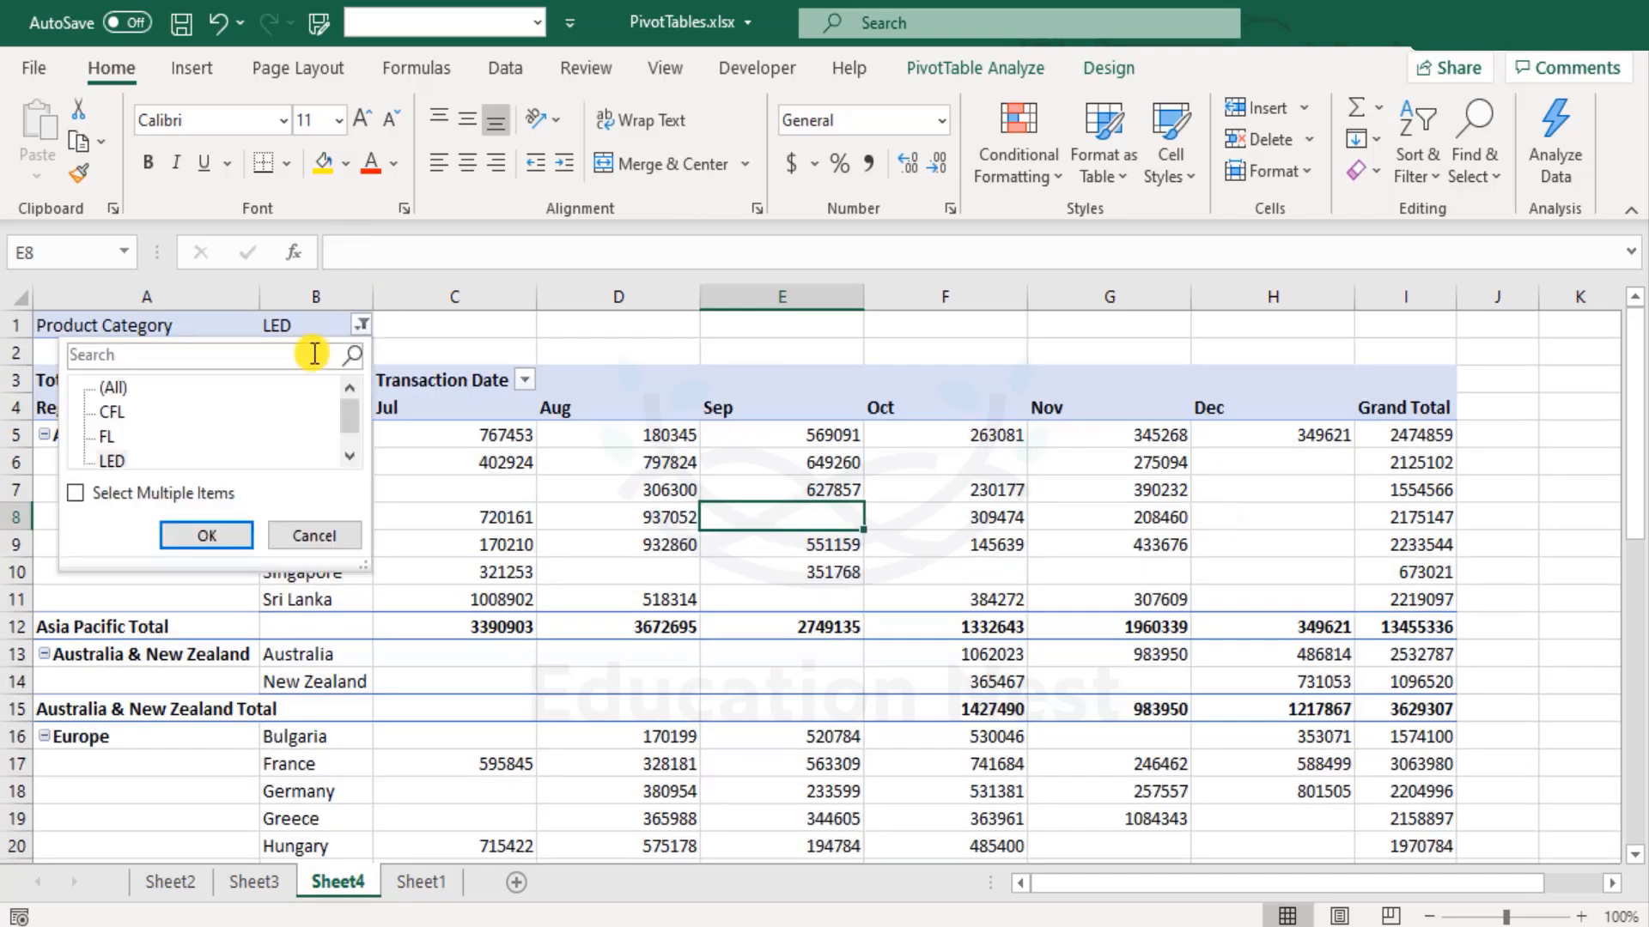
{"action": "left_click", "coordinate": [115, 436]}
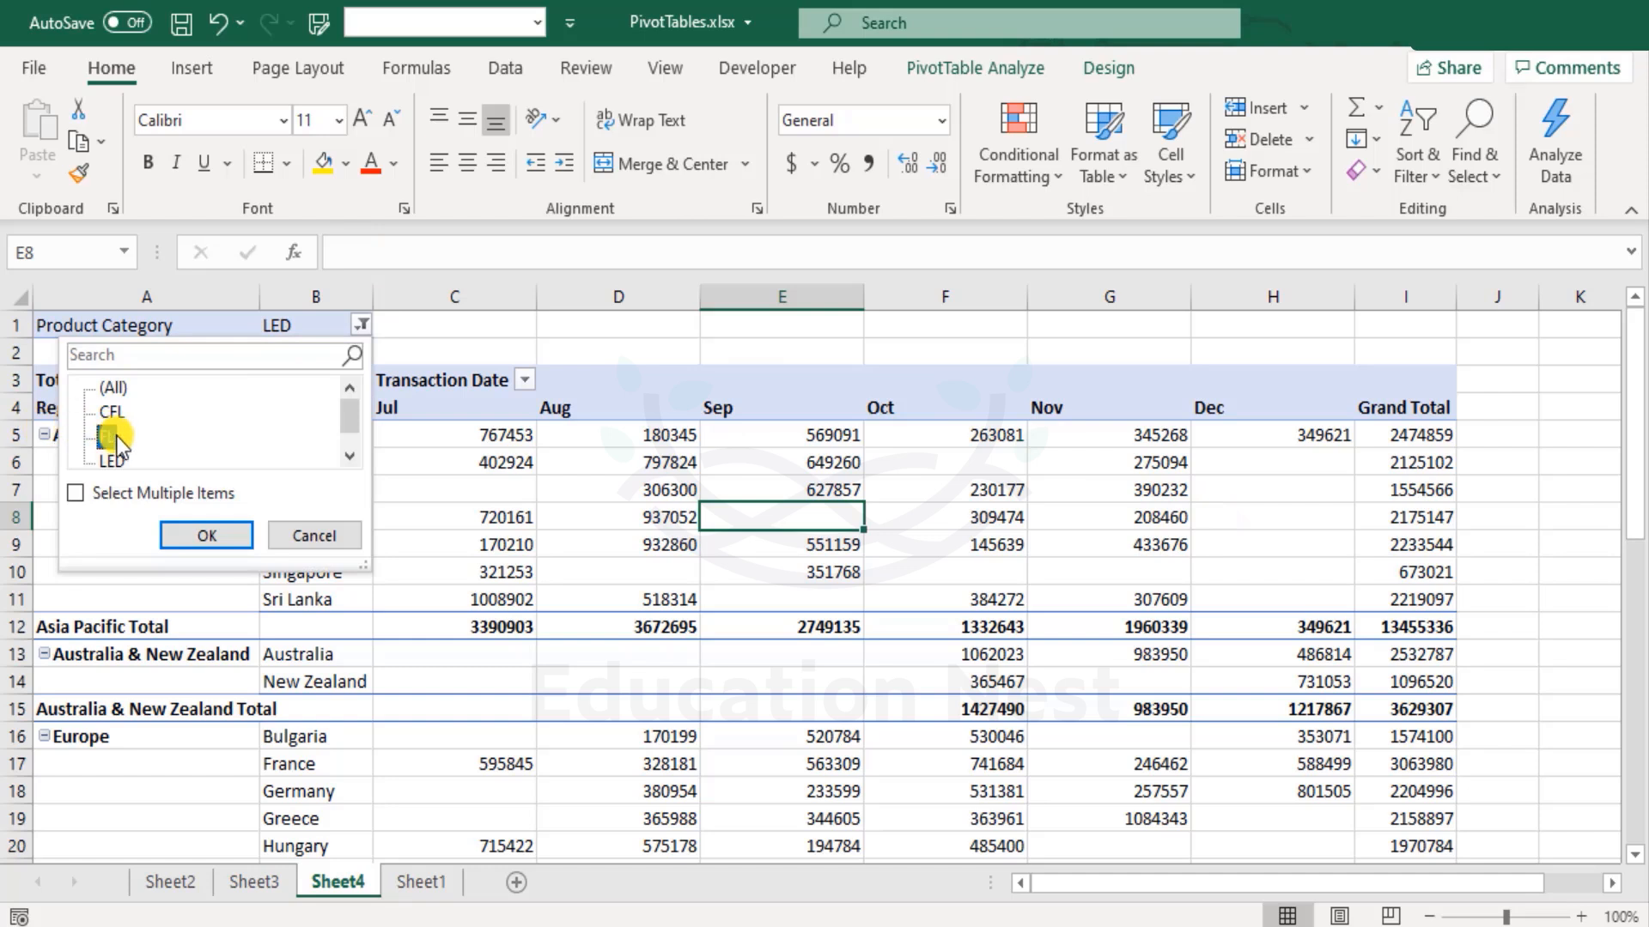
{"action": "left_click", "coordinate": [207, 535]}
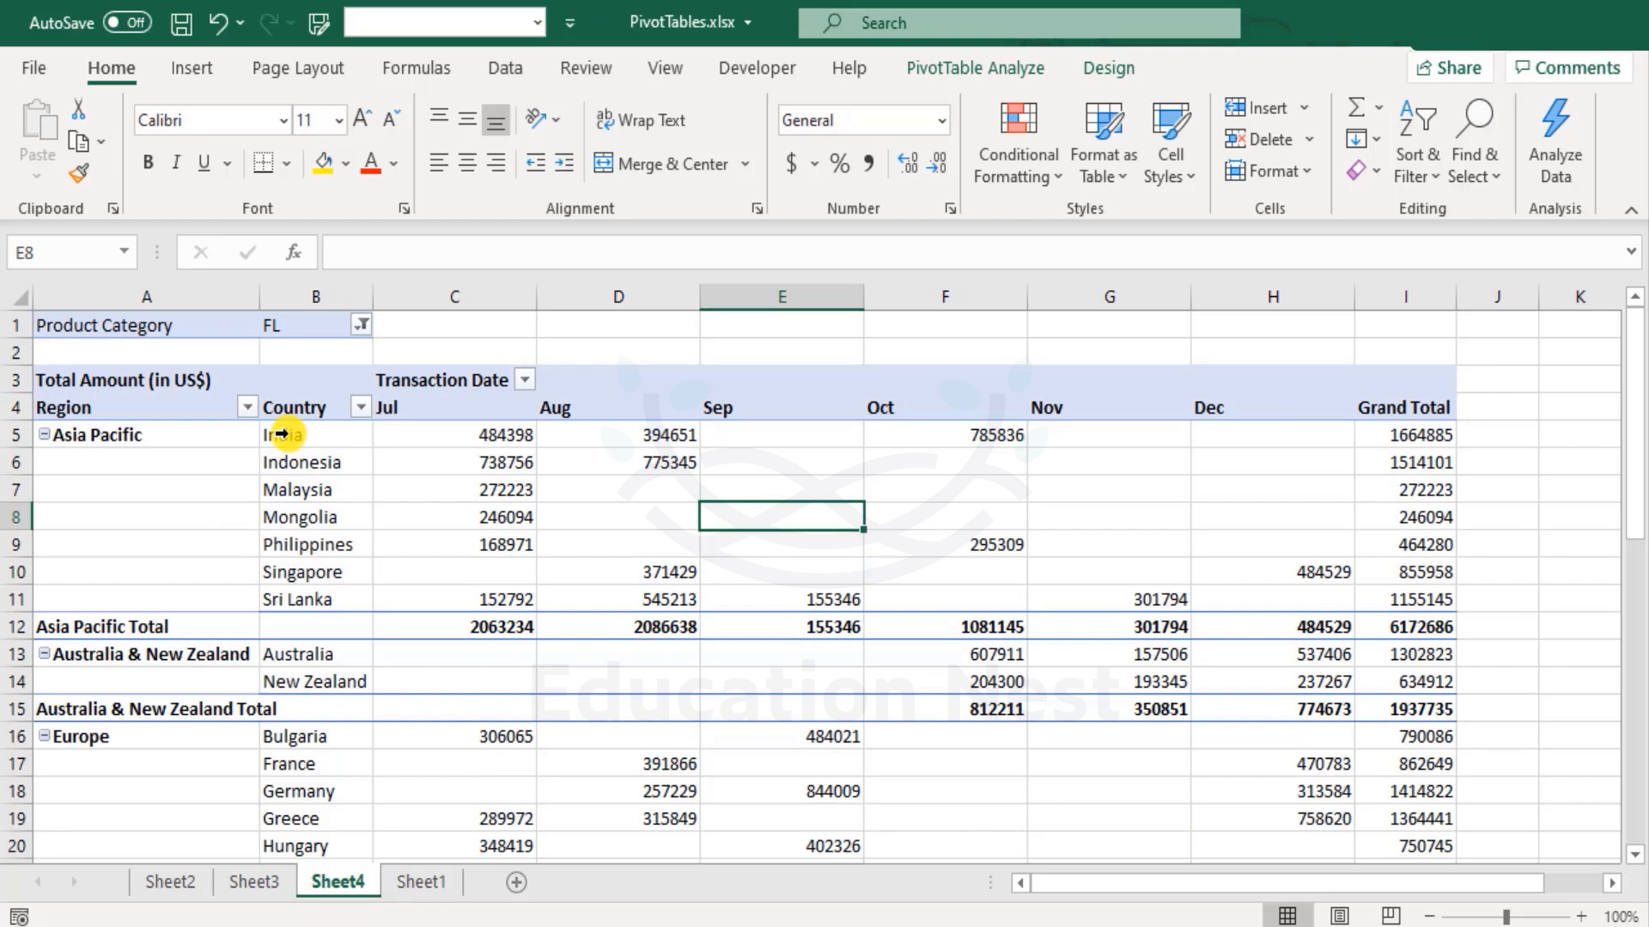
{"action": "left_click", "coordinate": [362, 325]}
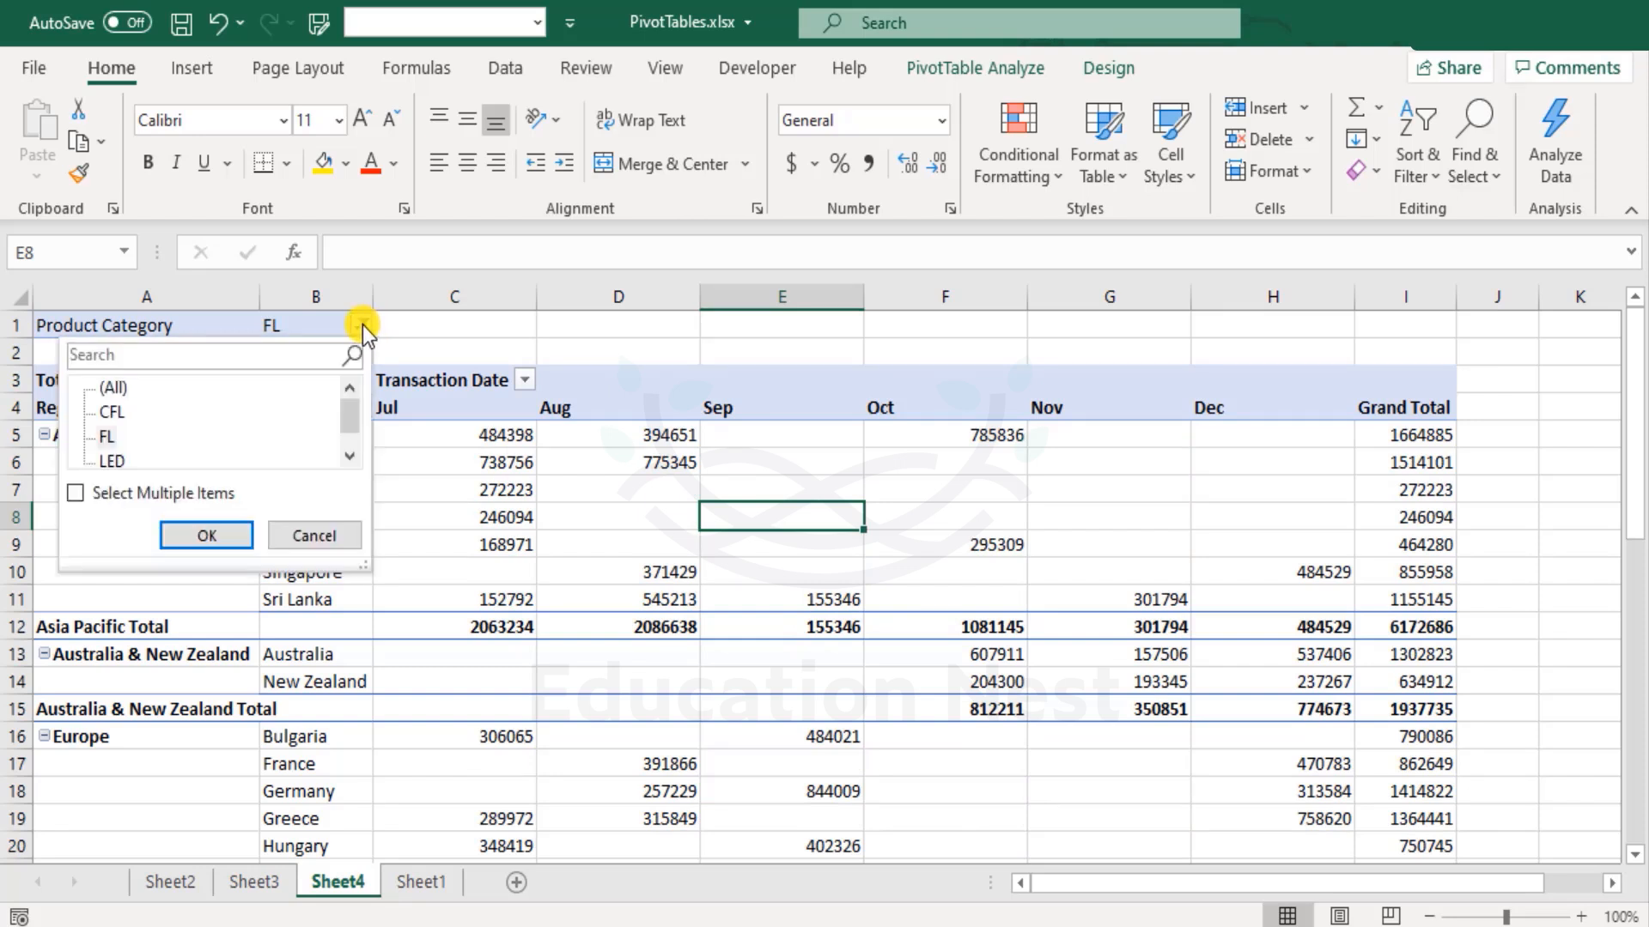
{"action": "left_click", "coordinate": [316, 535]}
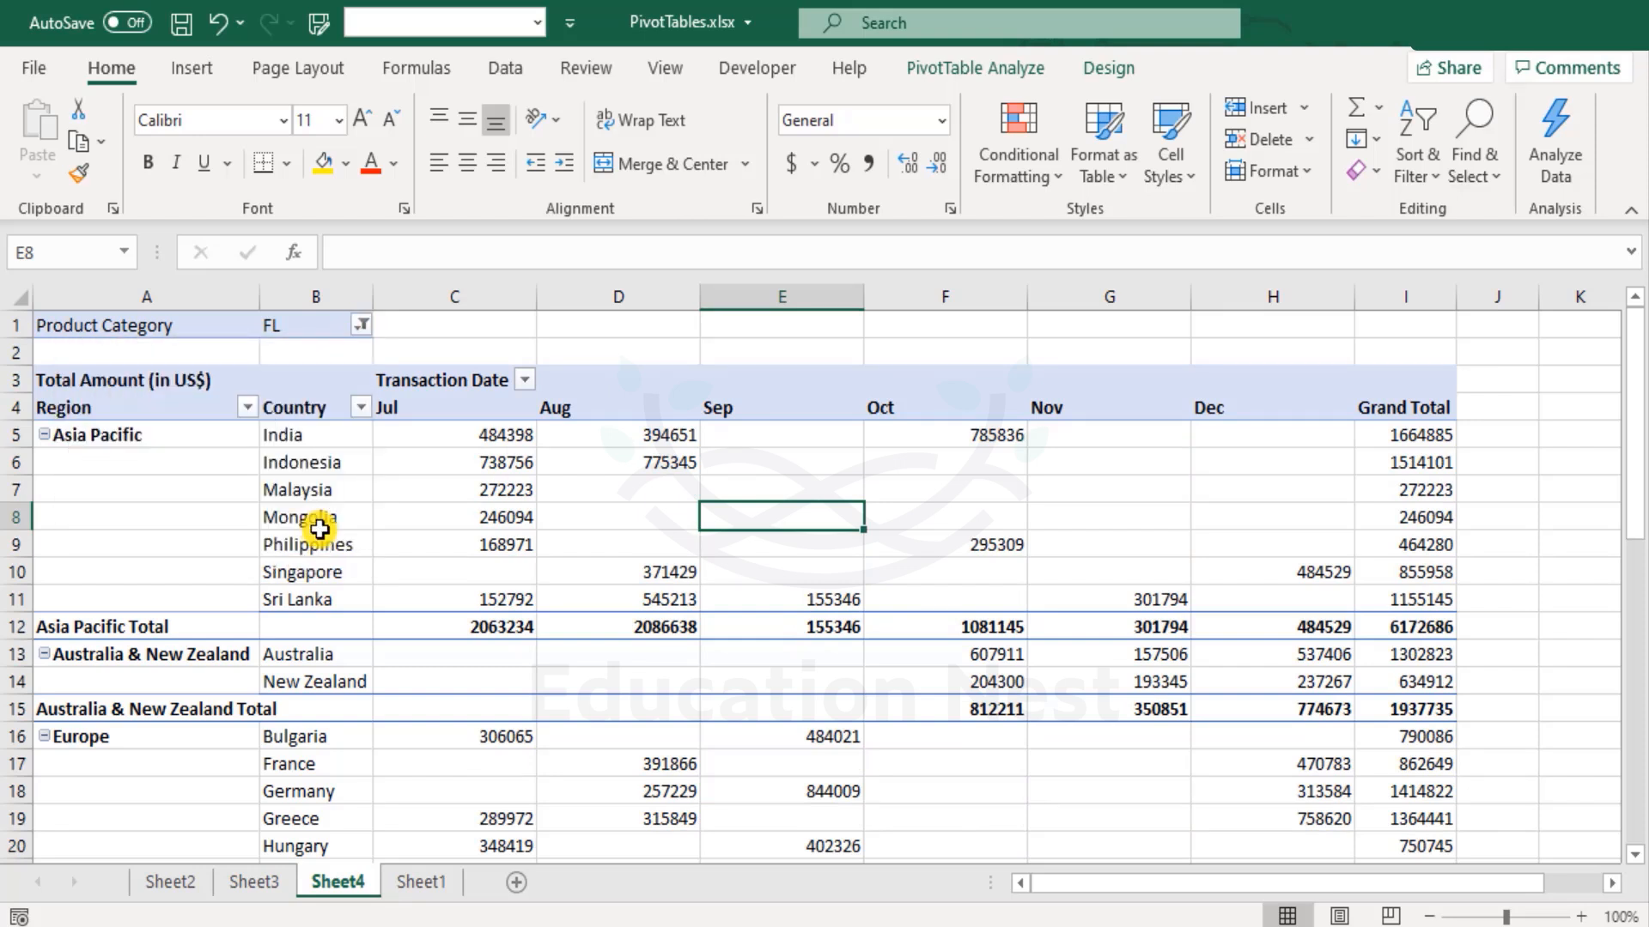
{"action": "left_click", "coordinate": [320, 529]}
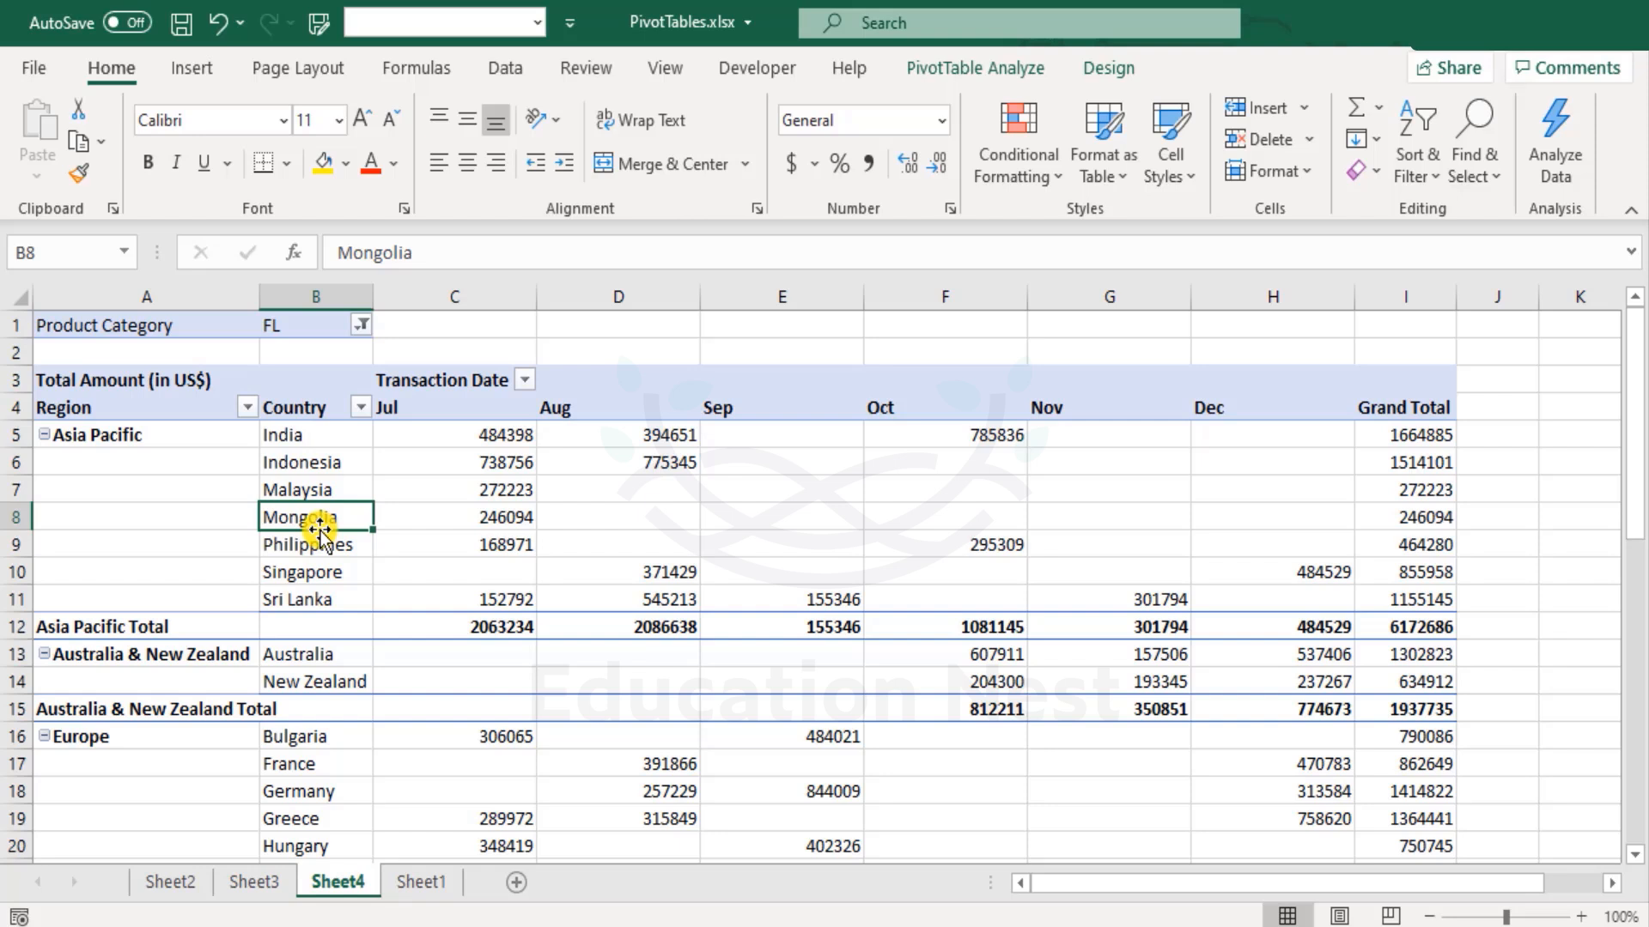
{"action": "left_click", "coordinate": [179, 414]}
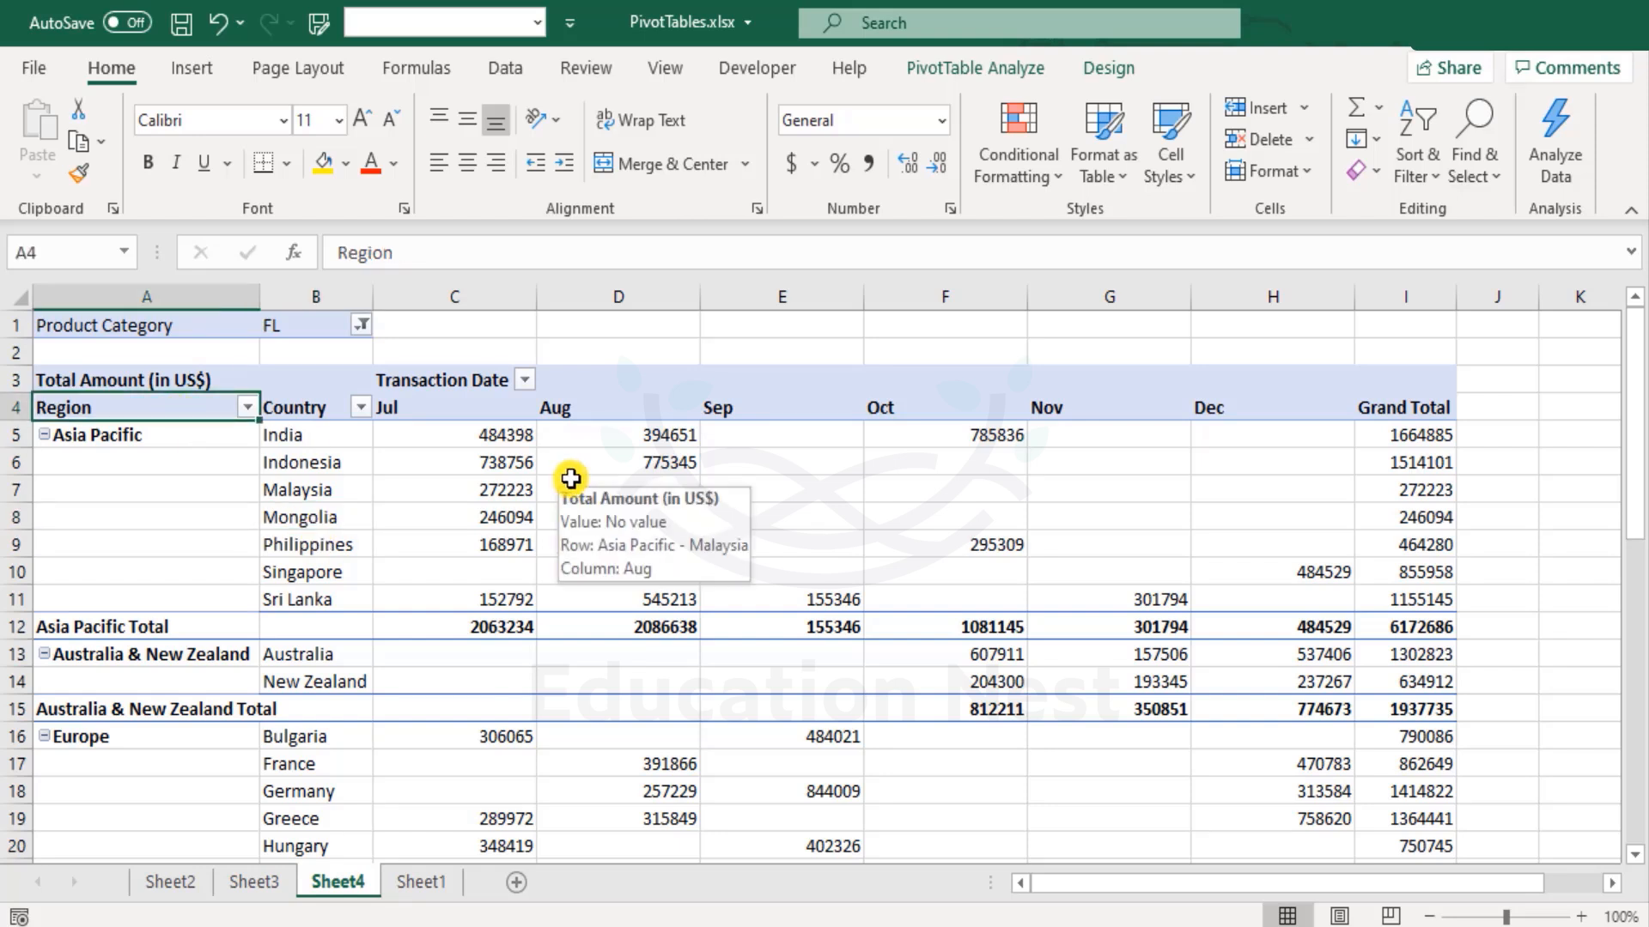
{"action": "left_click_drag", "start_coordinate": [142, 323], "coordinate": [337, 329]}
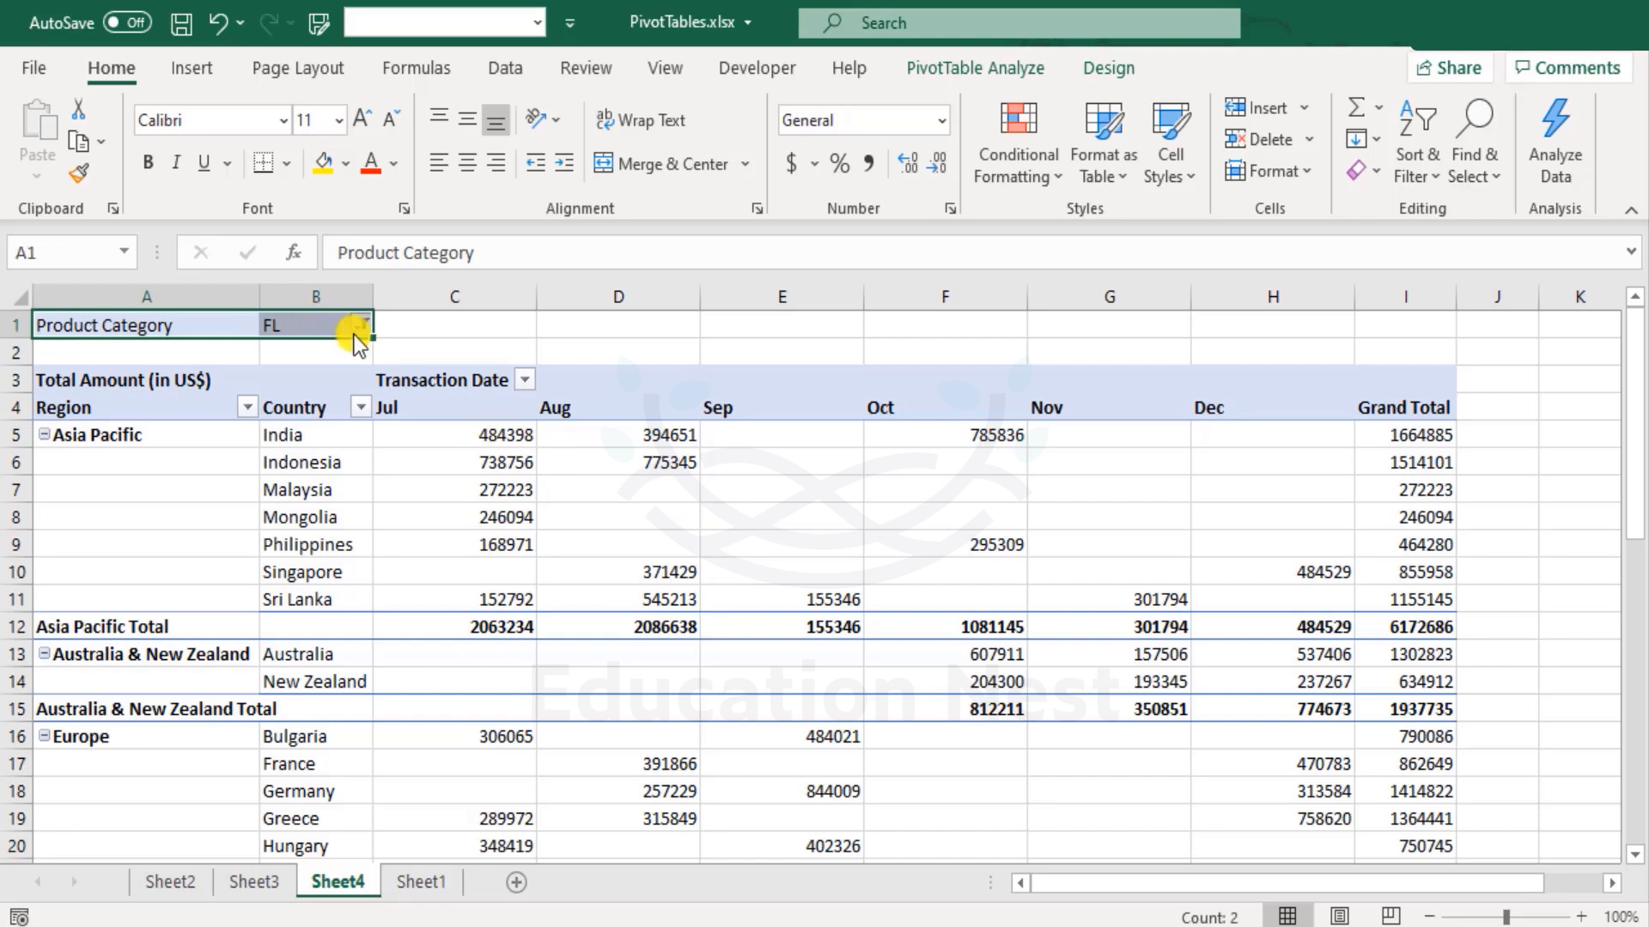
- Generate separate report filter pages for Product Category from the Sheet4 PivotTable and view the LED sheet
{"action": "left_click", "coordinate": [567, 514]}
{"action": "left_click", "coordinate": [991, 80]}
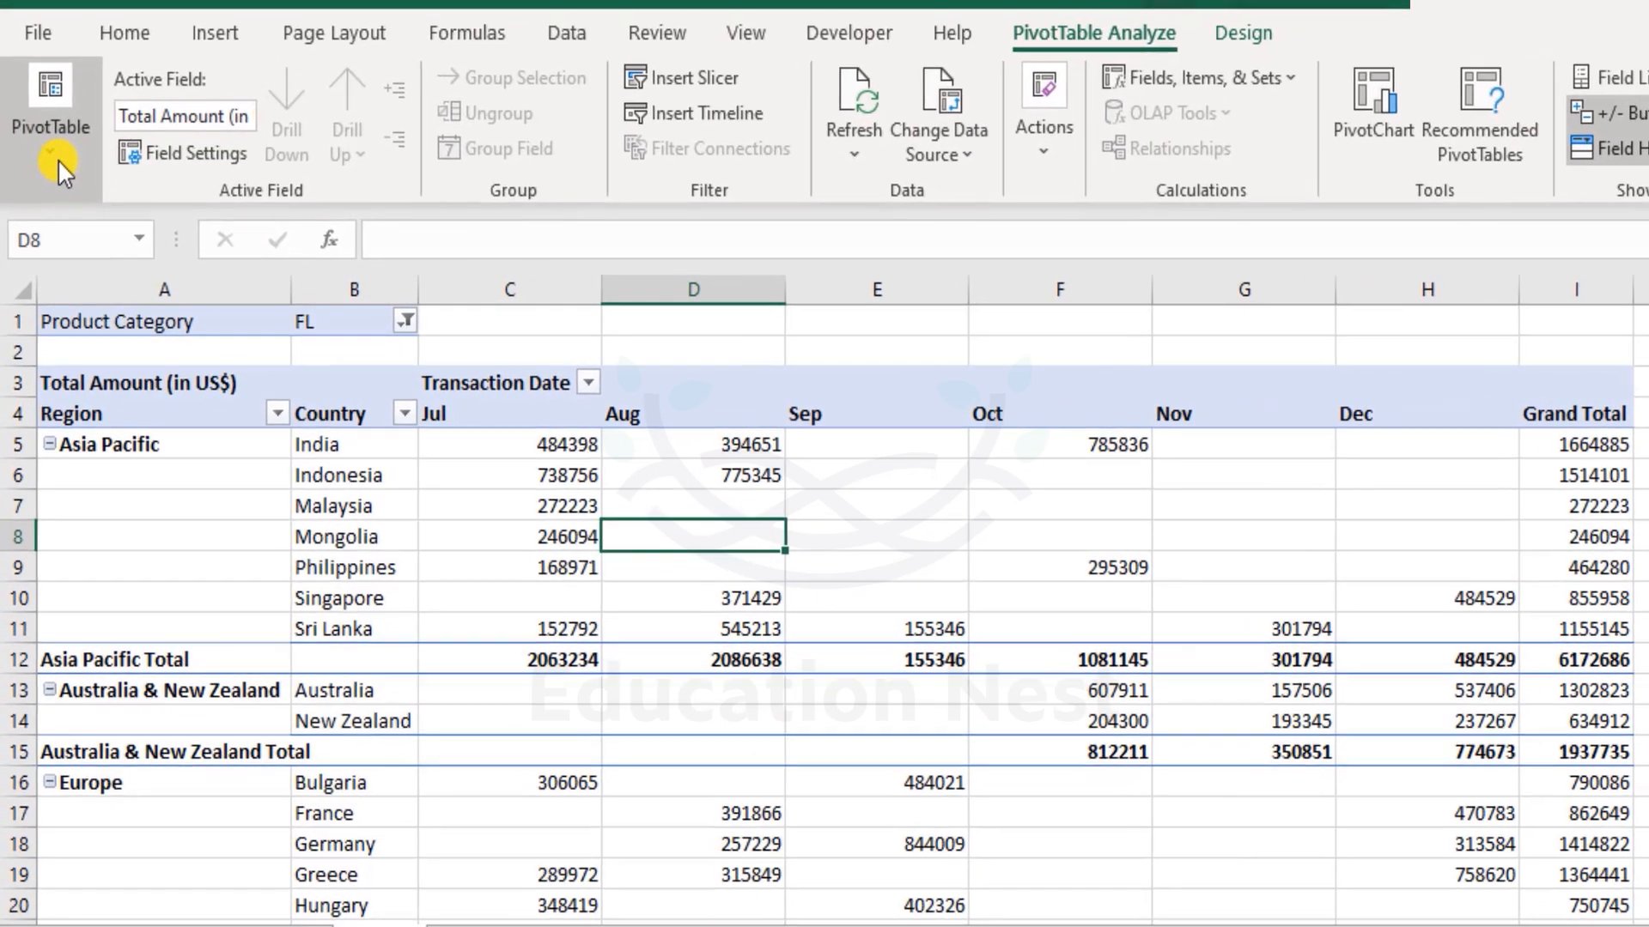
{"action": "left_click", "coordinate": [58, 158]}
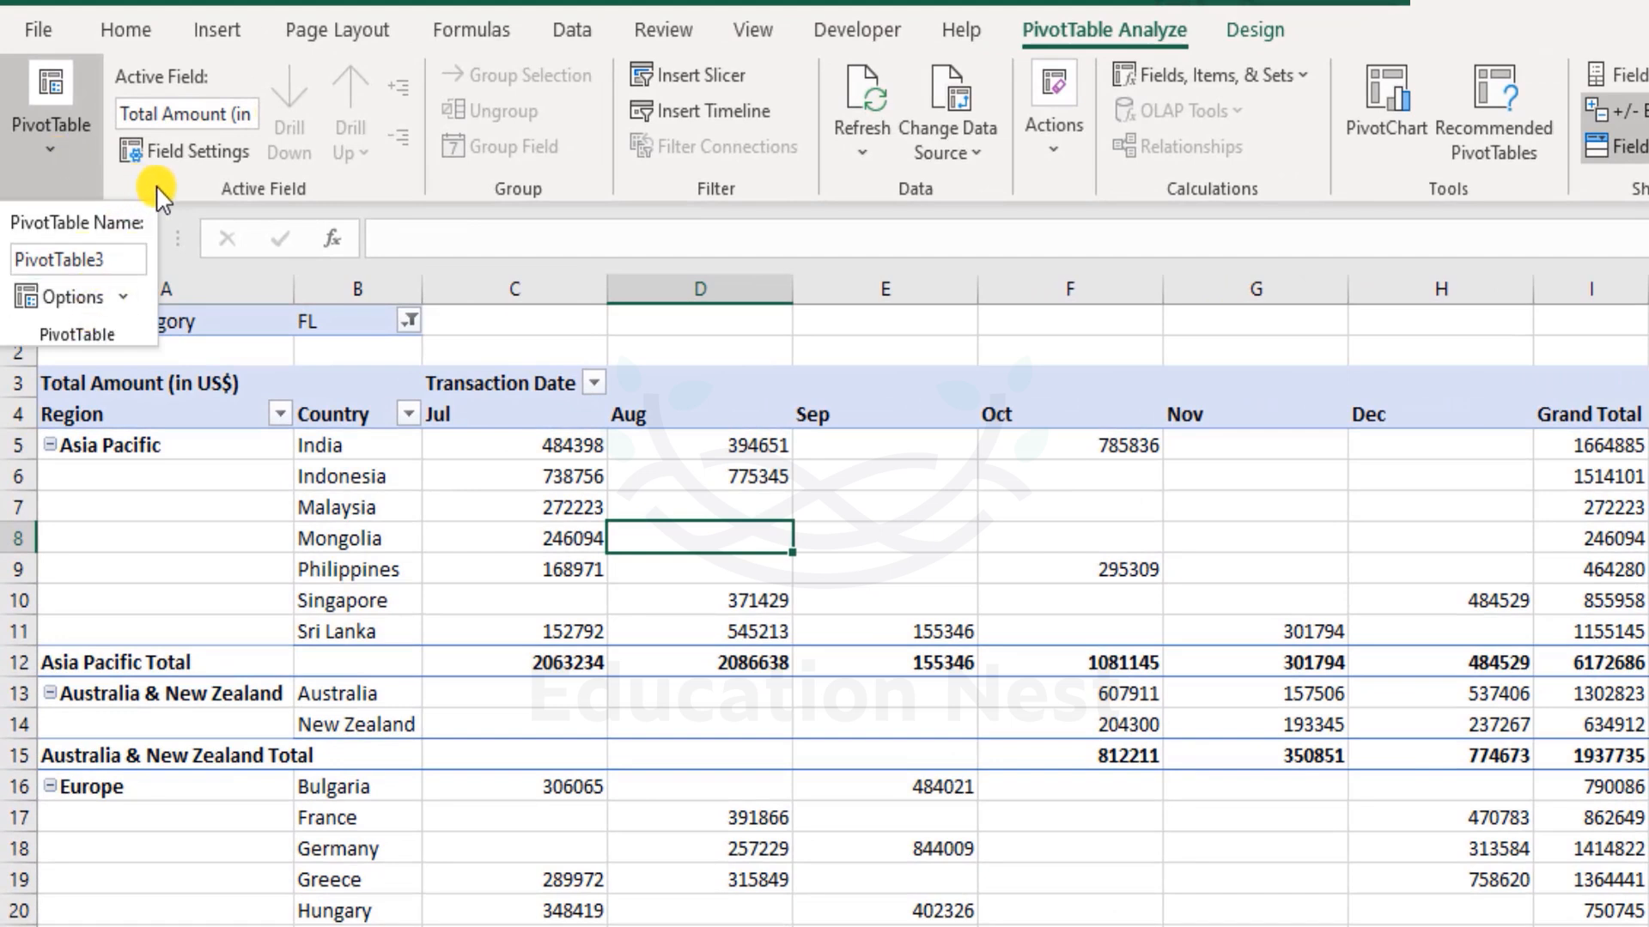
{"action": "left_click", "coordinate": [25, 176]}
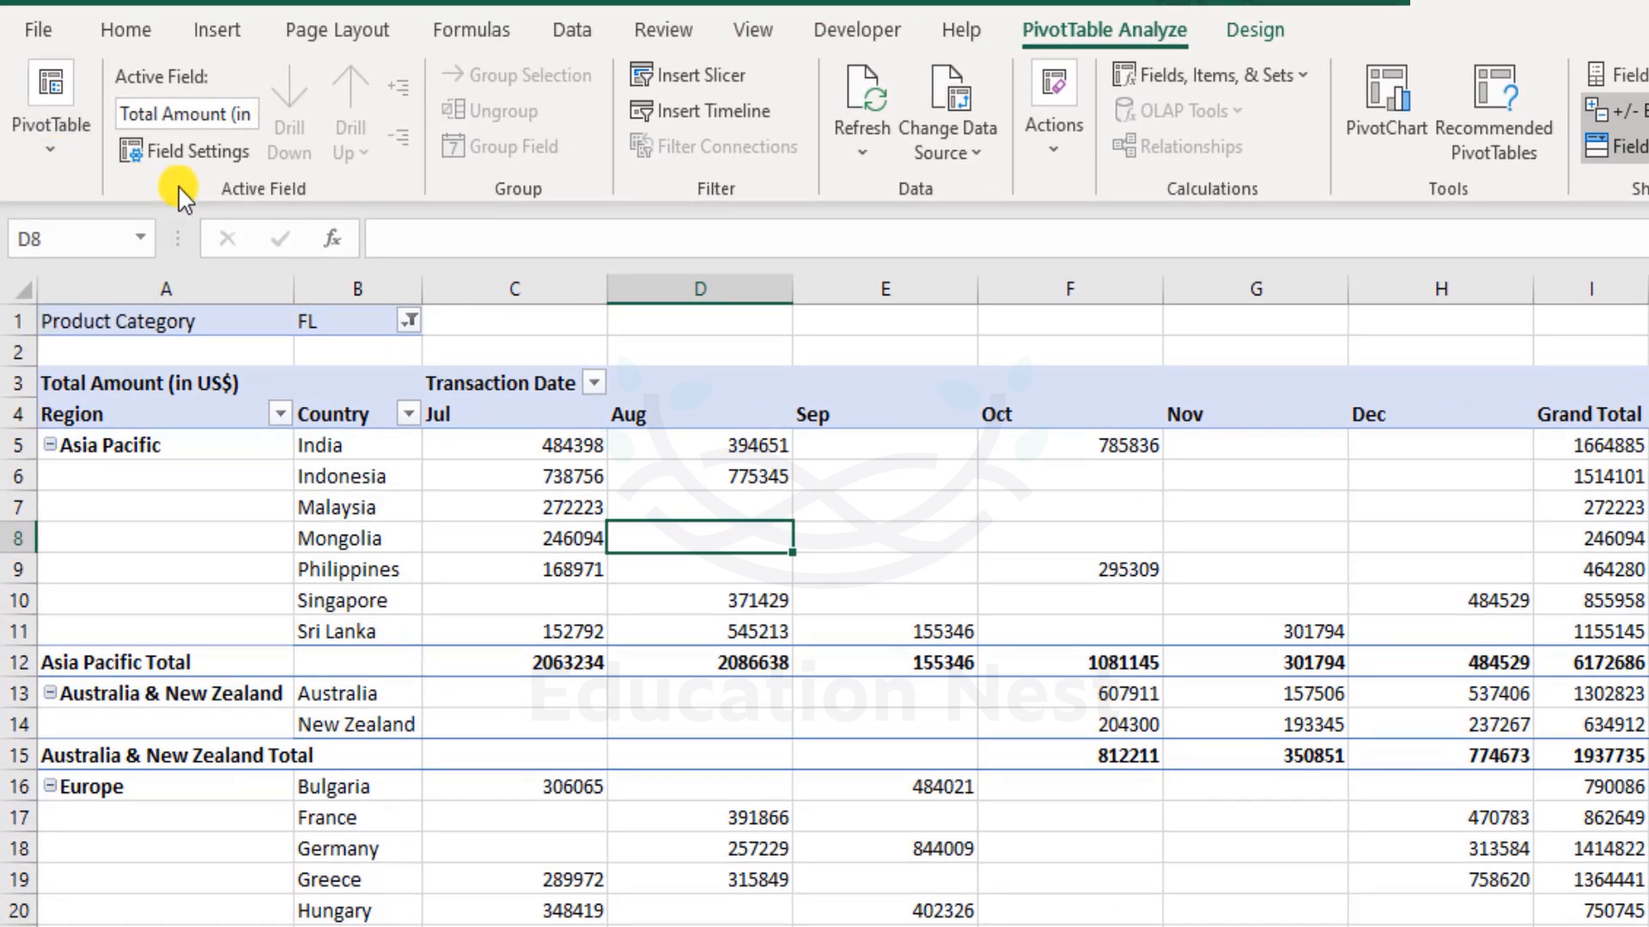
{"action": "left_click", "coordinate": [49, 139]}
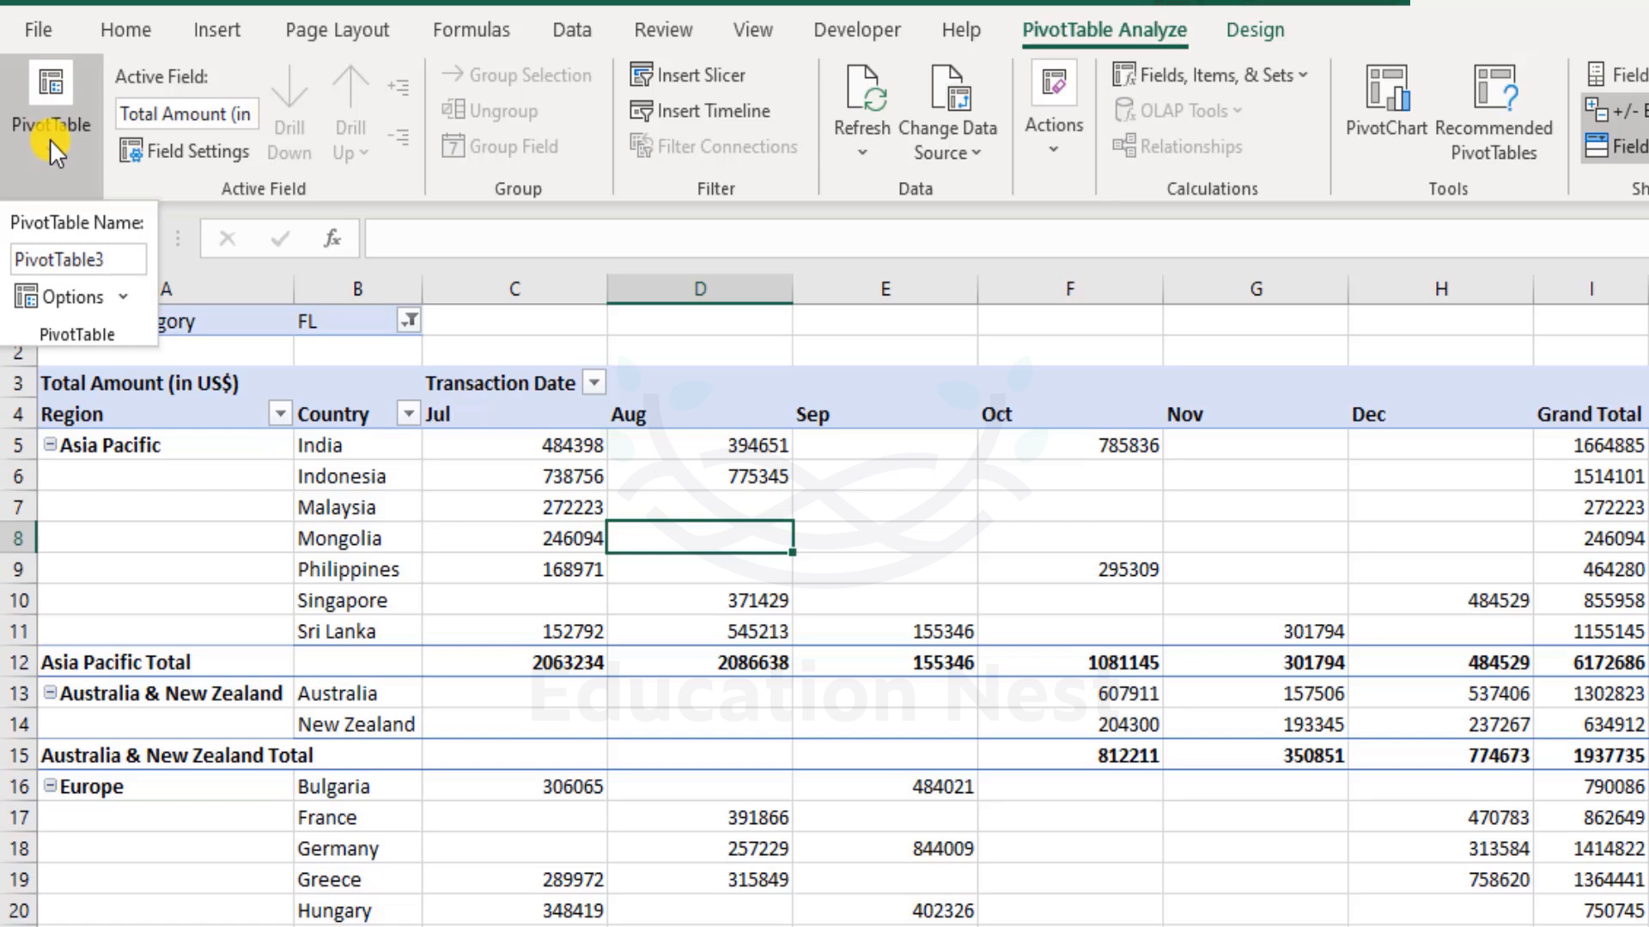
{"action": "left_click", "coordinate": [123, 296]}
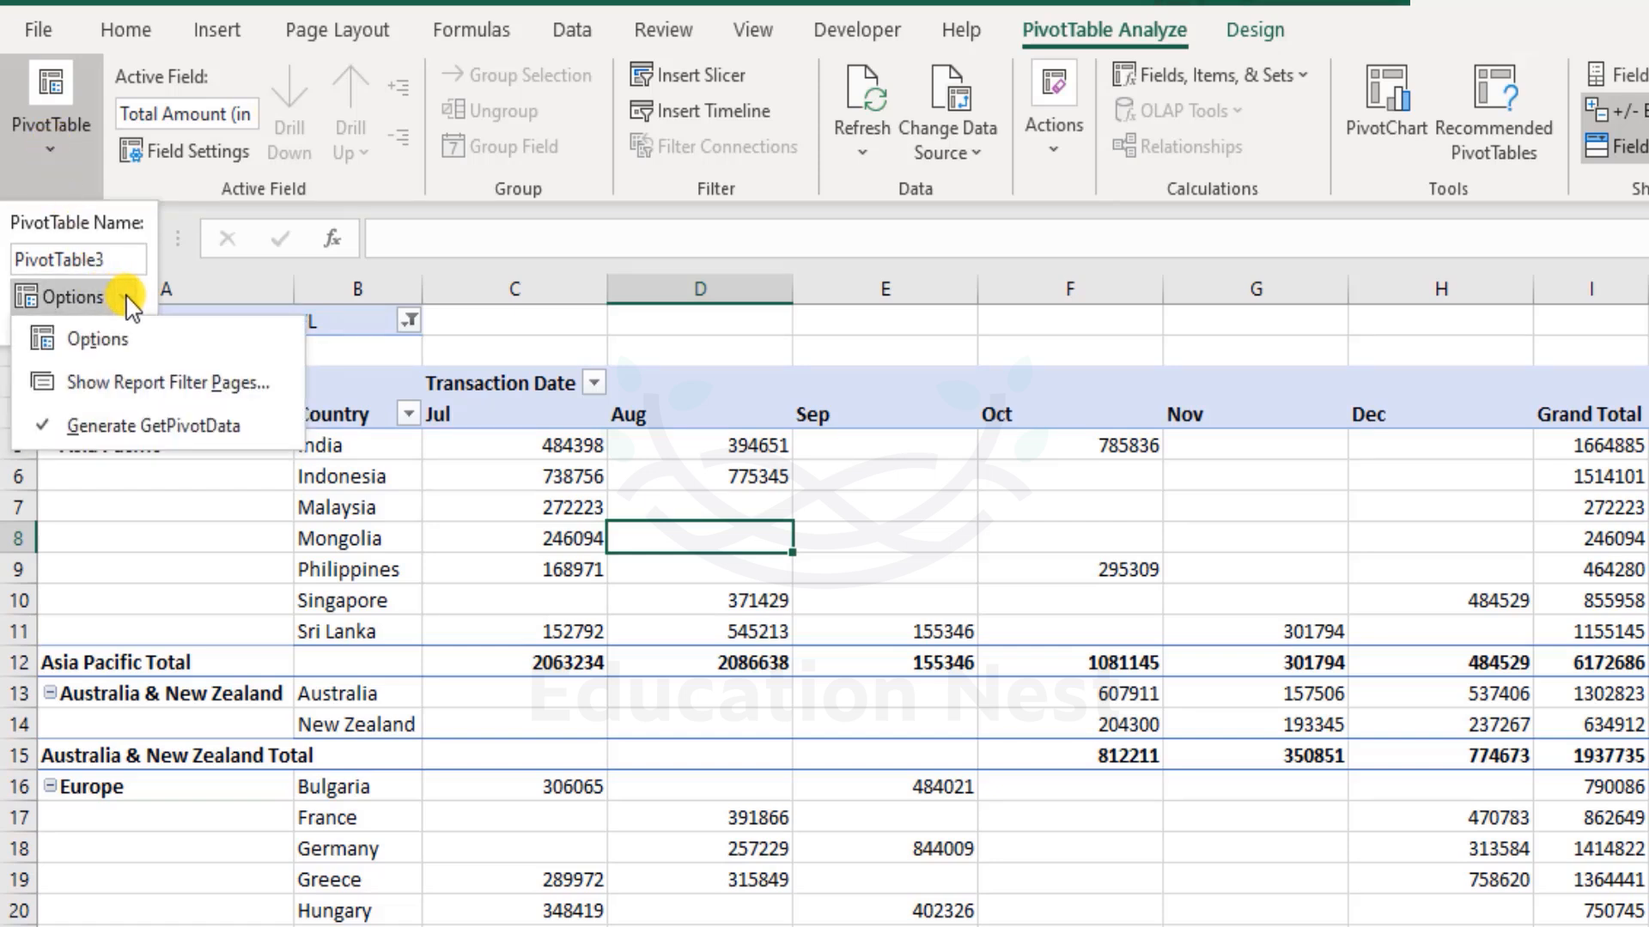
{"action": "left_click", "coordinate": [182, 397]}
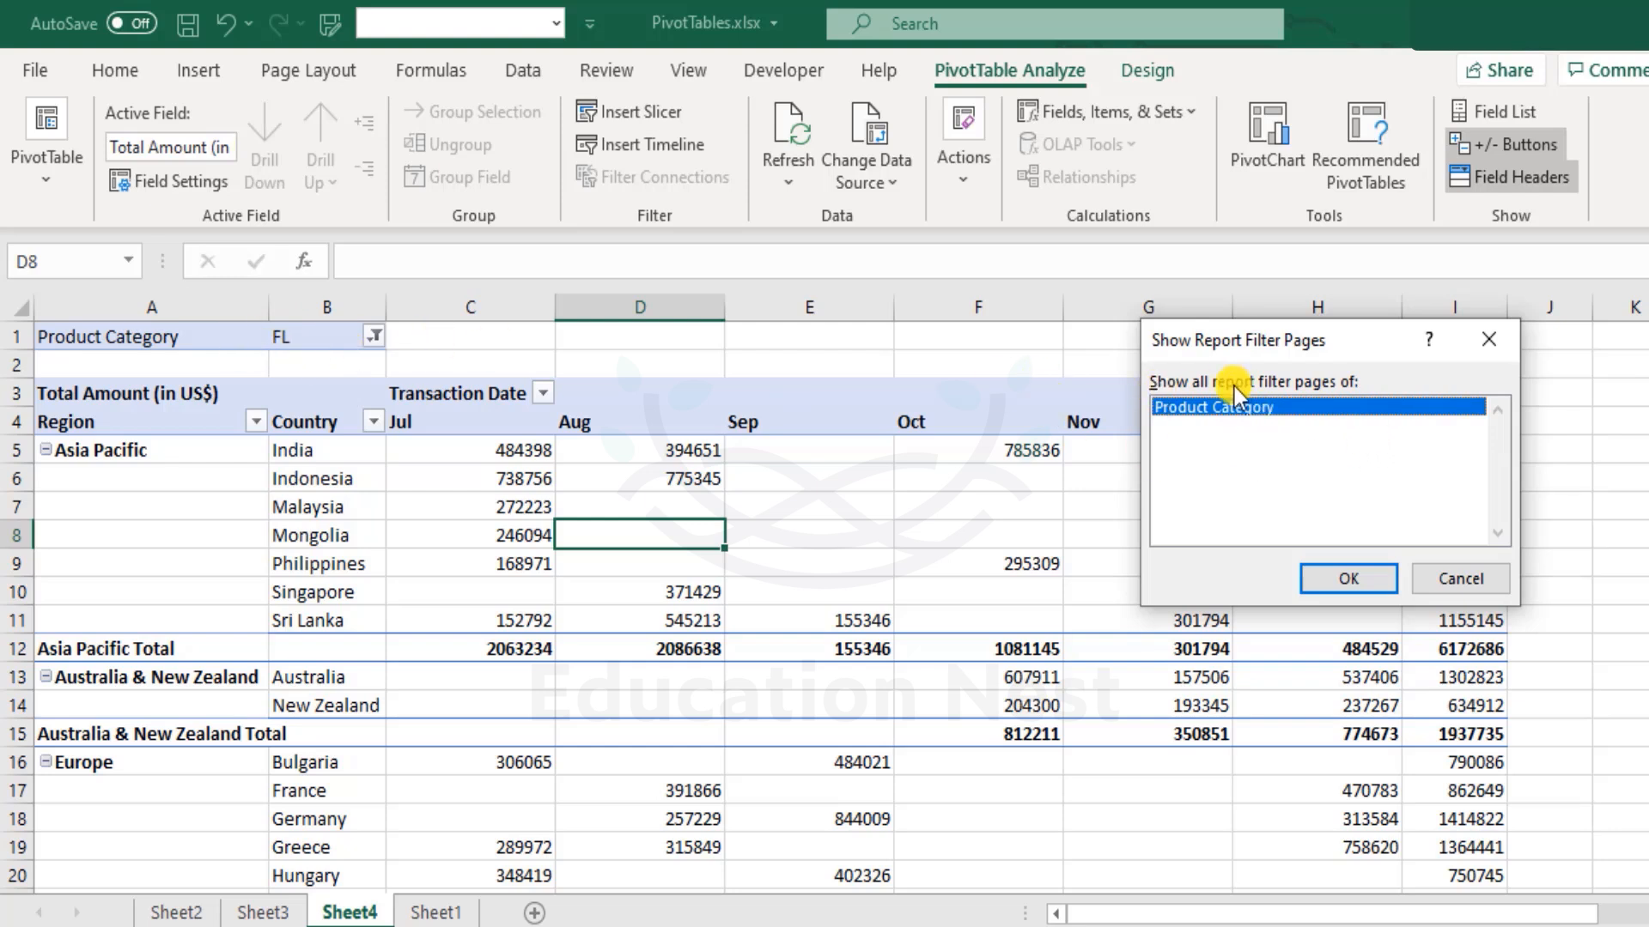
{"action": "left_click", "coordinate": [1351, 580]}
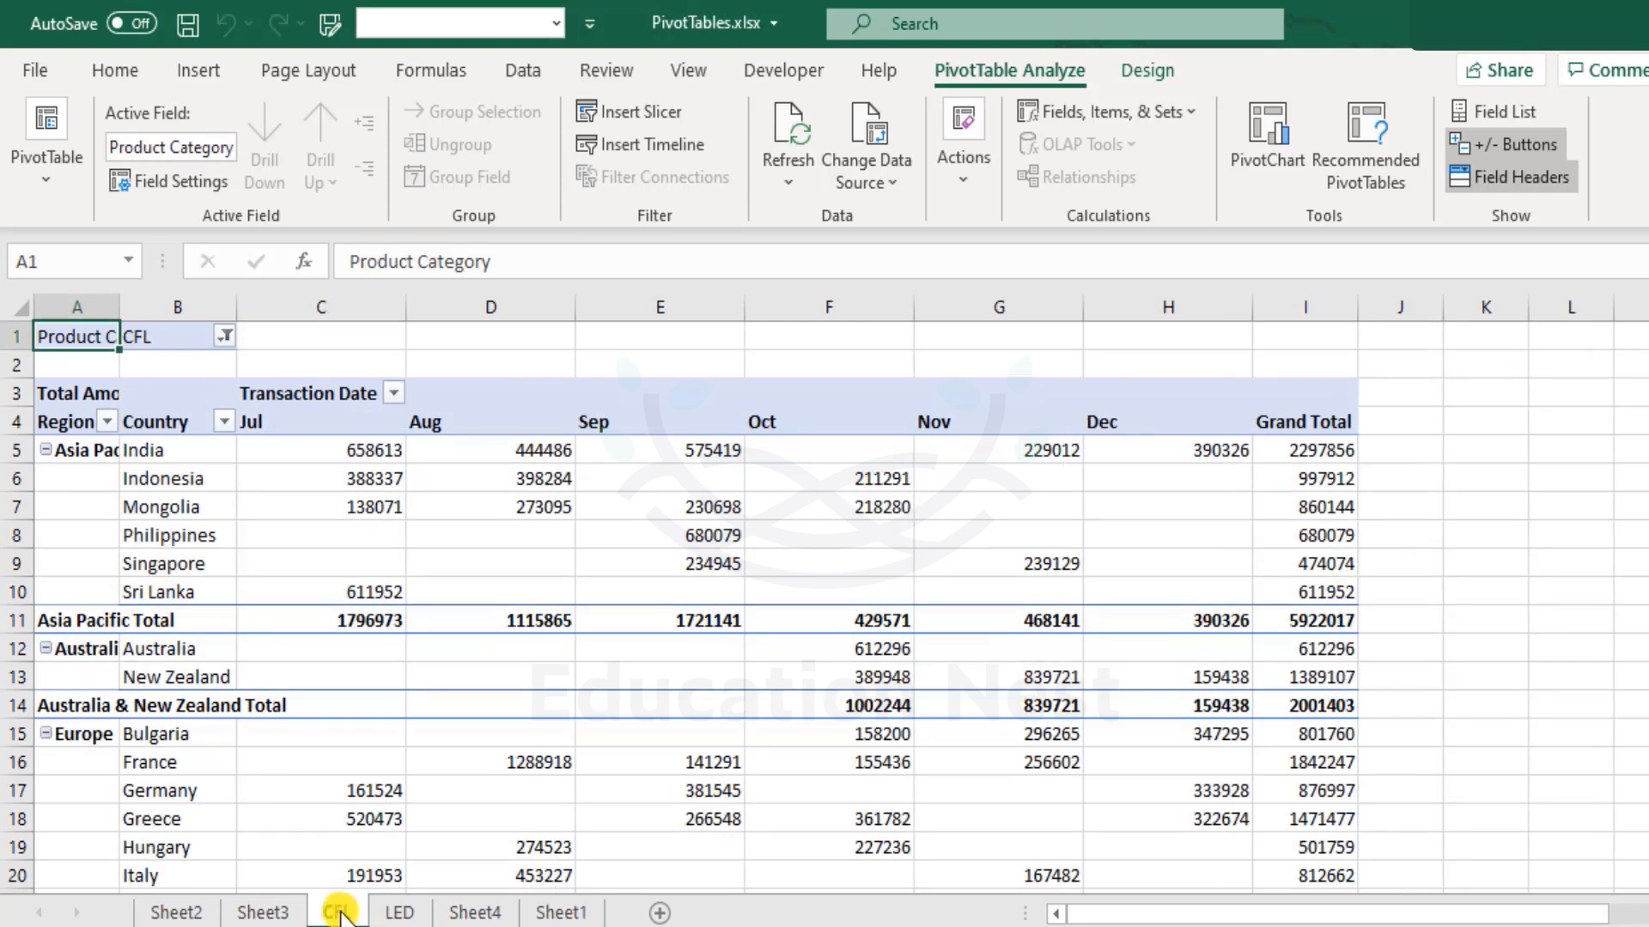
{"action": "left_click", "coordinate": [400, 913]}
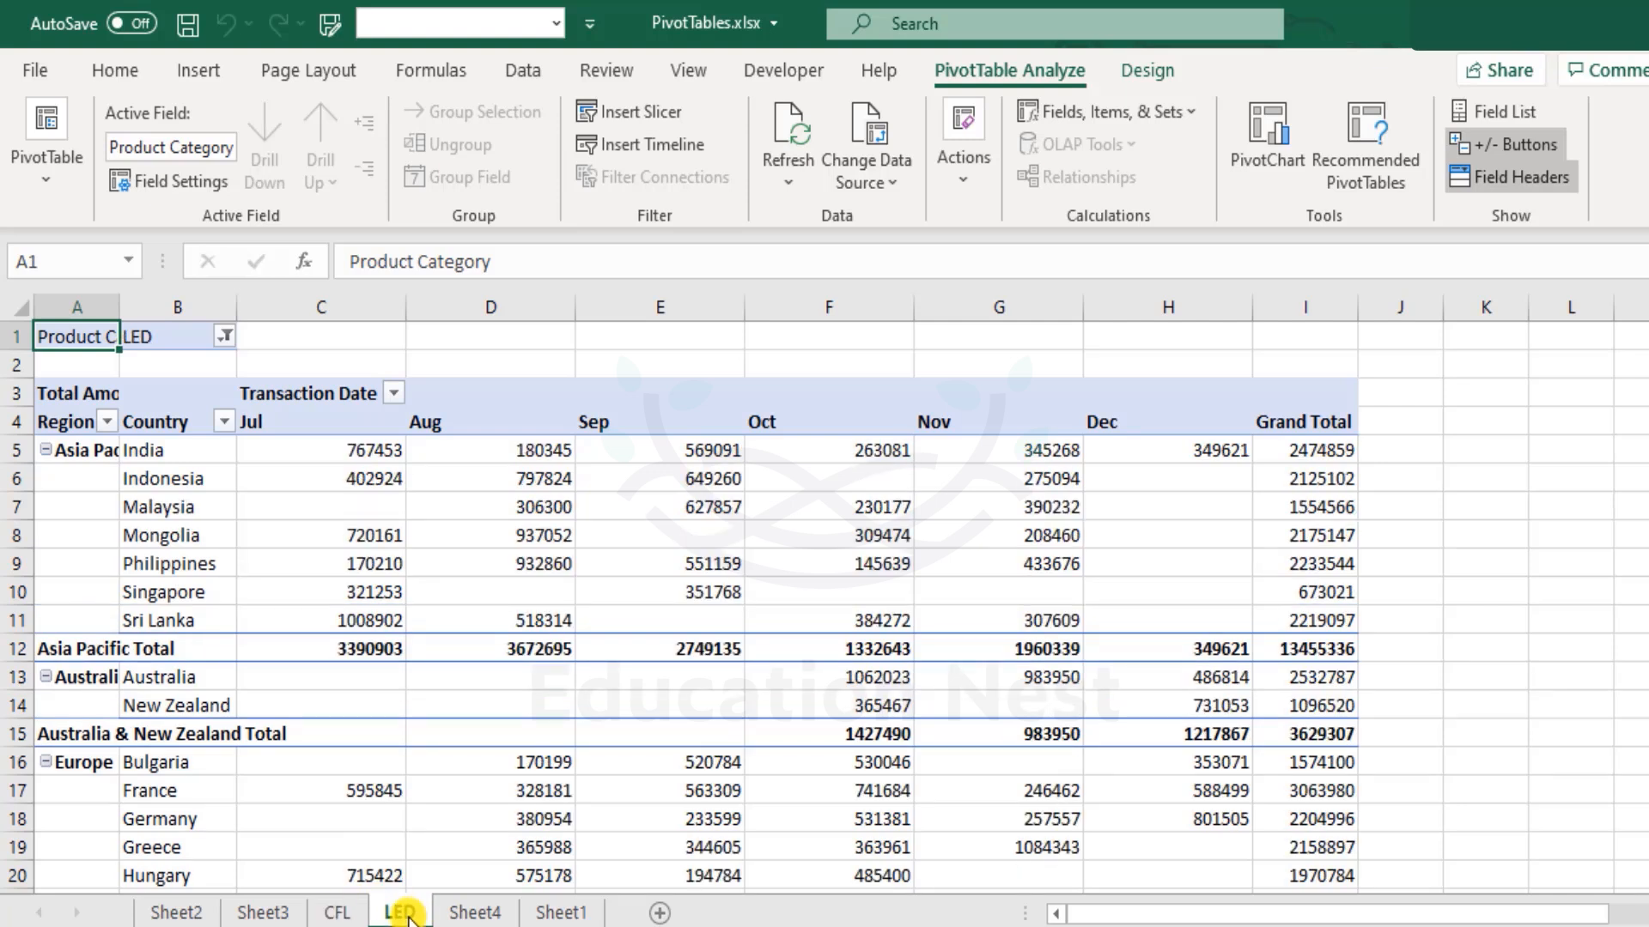
- Reset the Product Category filter of the PivotTable on Sheet4 to (All)
{"action": "left_click", "coordinate": [462, 916]}
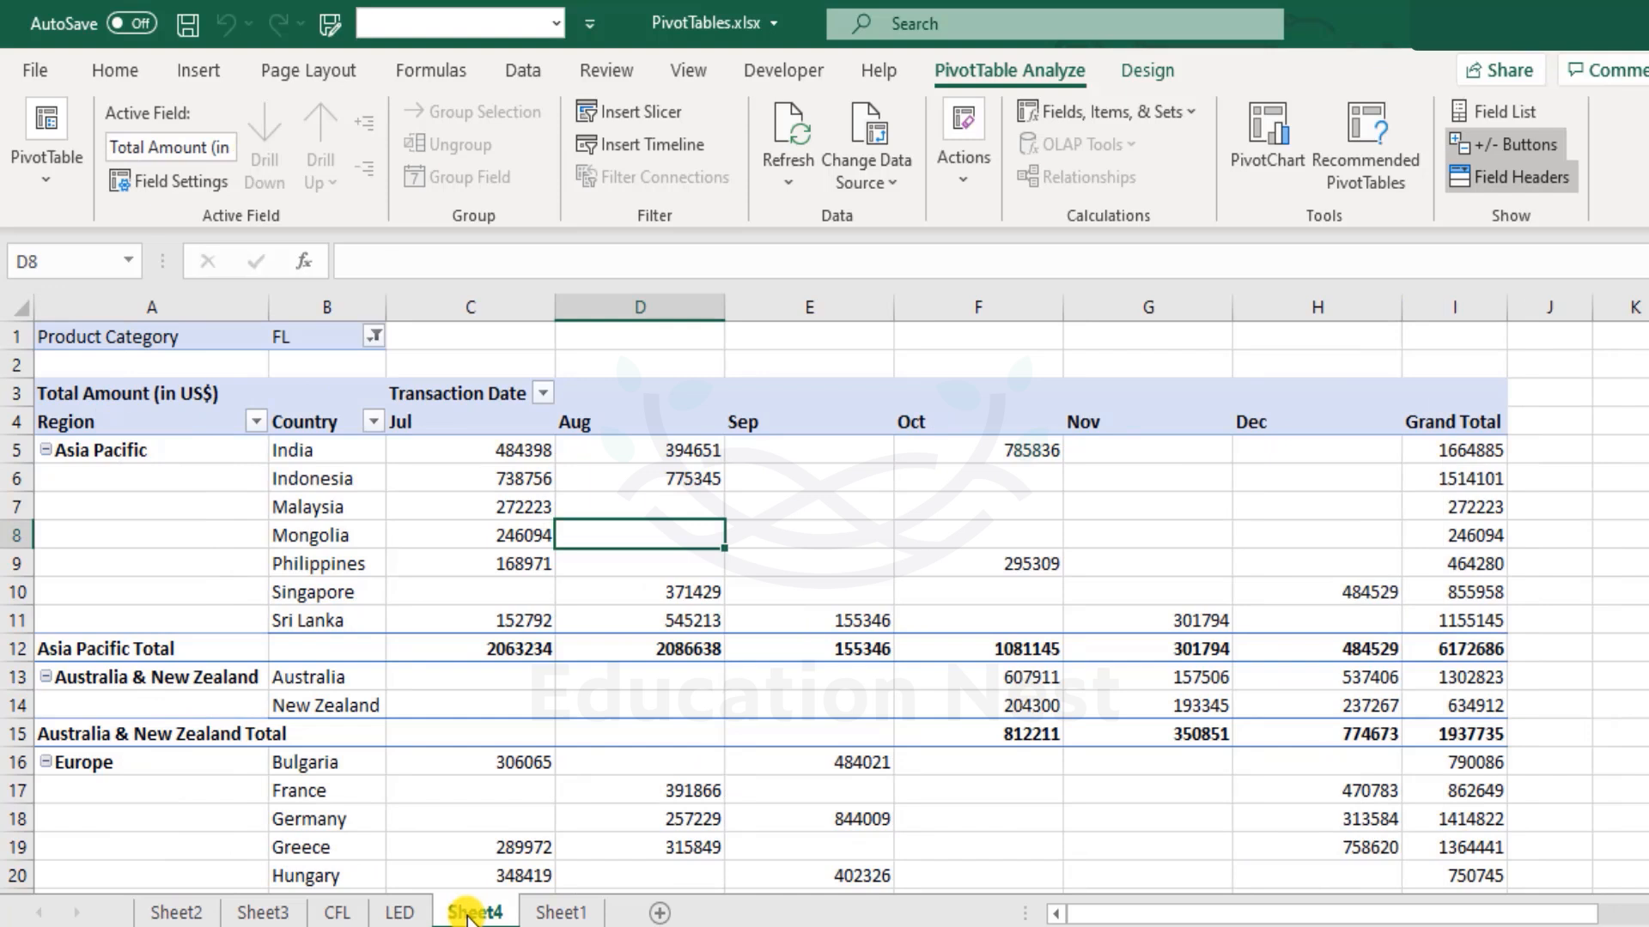
{"action": "left_click", "coordinate": [367, 336]}
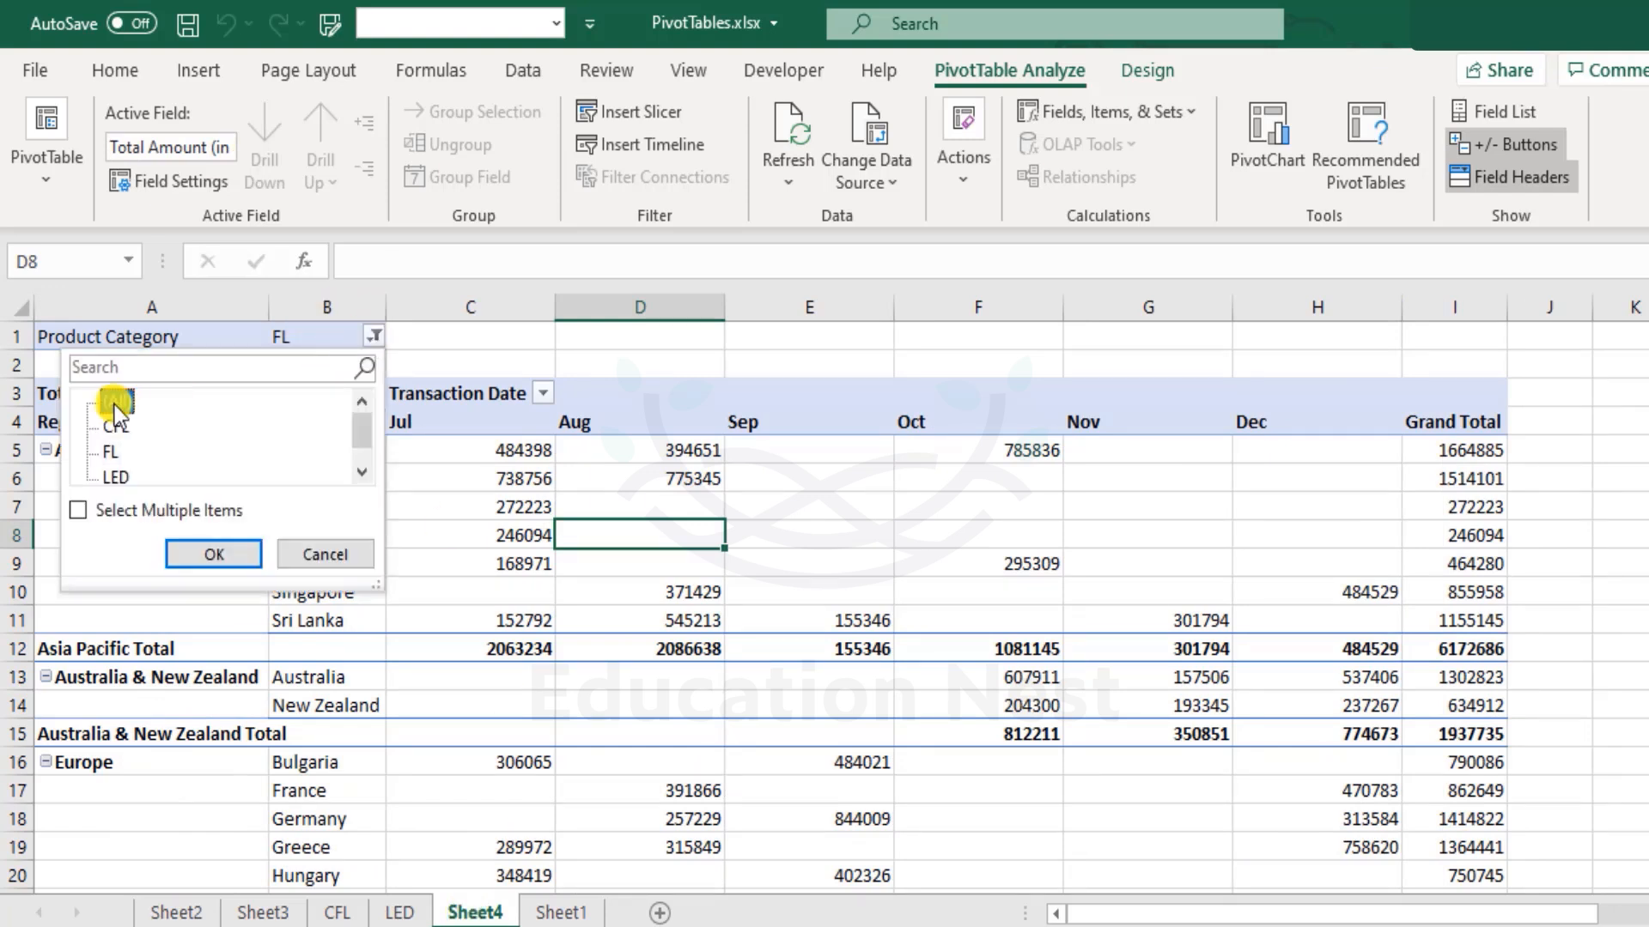
{"action": "left_click", "coordinate": [229, 549]}
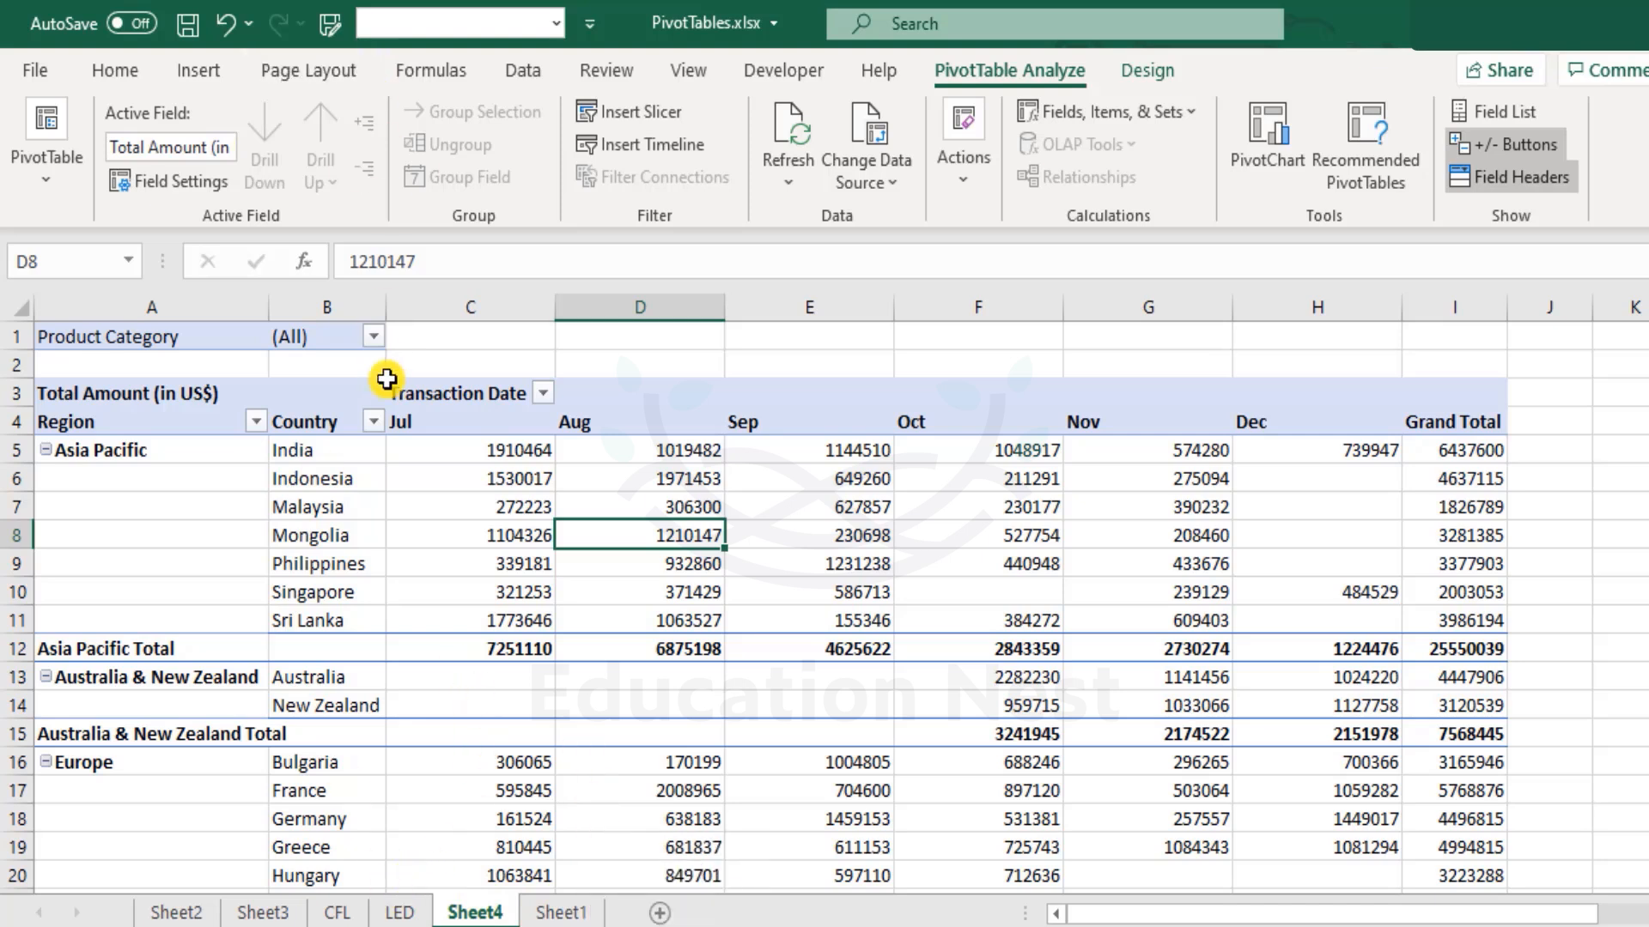
- Delete the CFL and LED sheets and select India's July amount in the Sheet4 PivotTable
{"action": "right_click", "coordinate": [336, 912]}
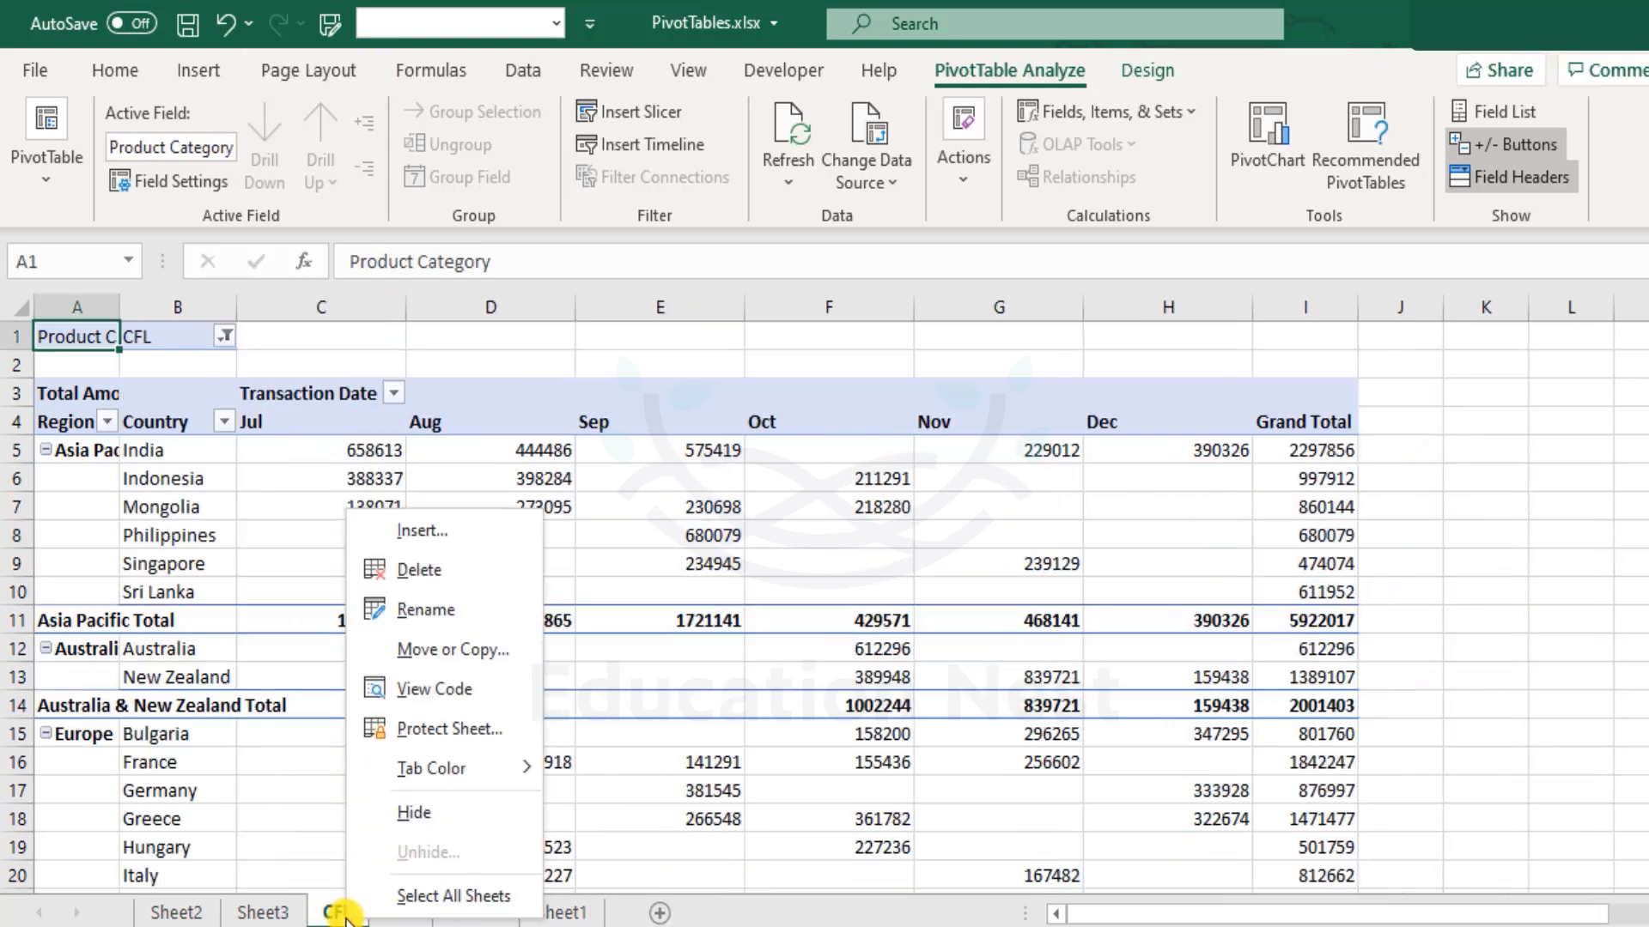
{"action": "left_click", "coordinate": [436, 571]}
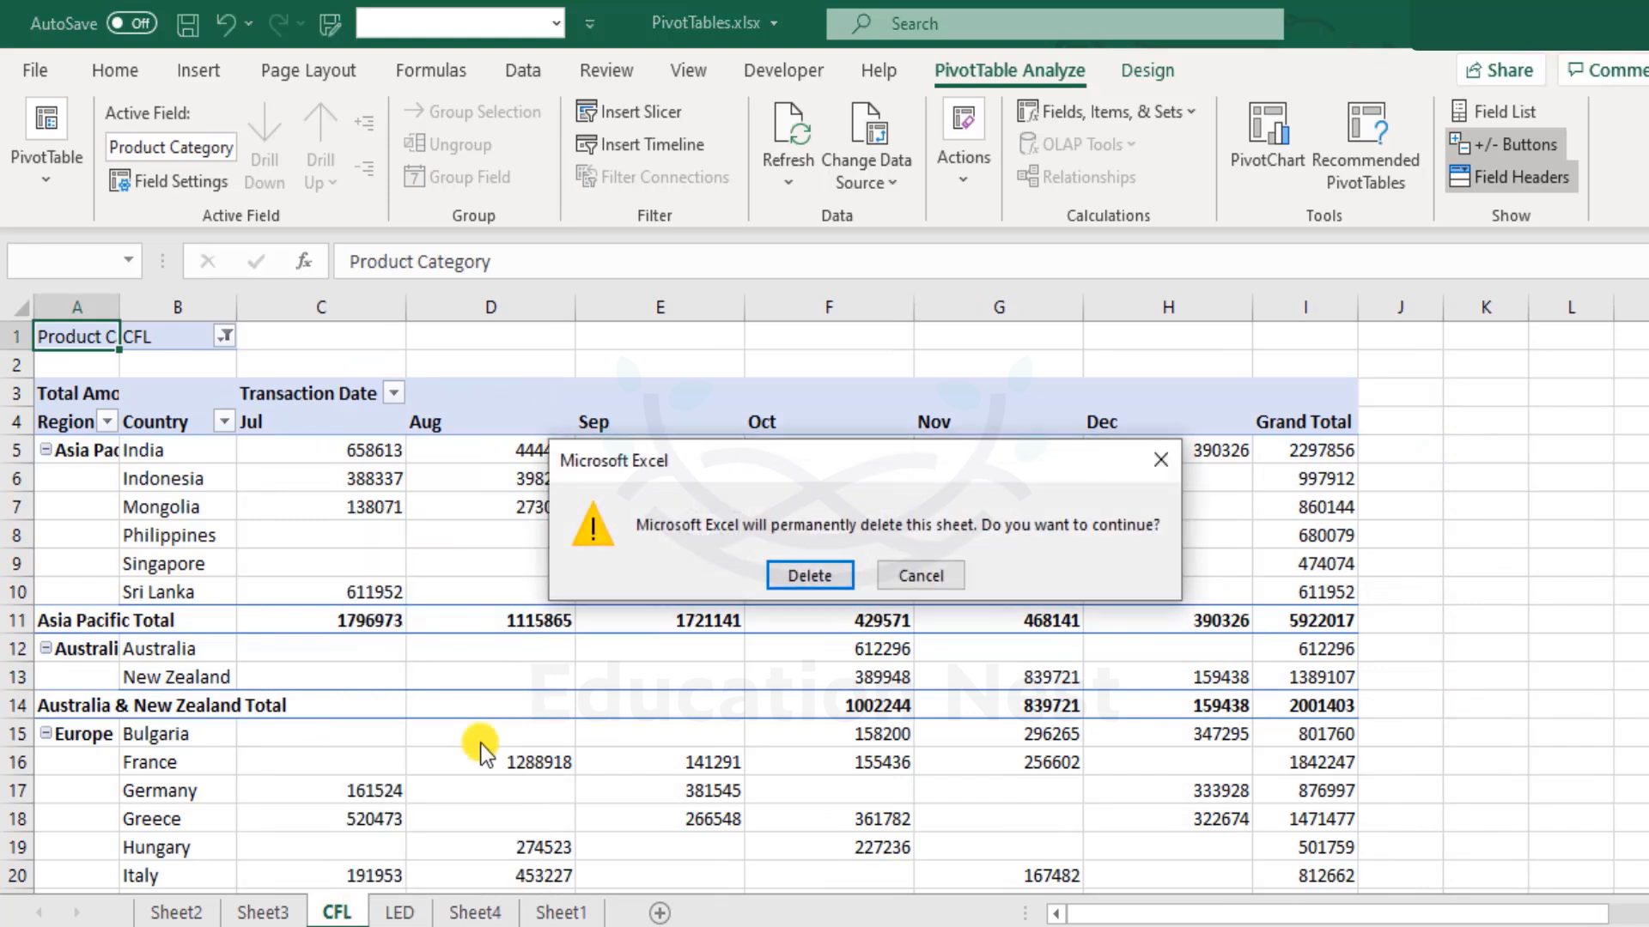
{"action": "left_click", "coordinate": [769, 571]}
{"action": "right_click", "coordinate": [339, 912]}
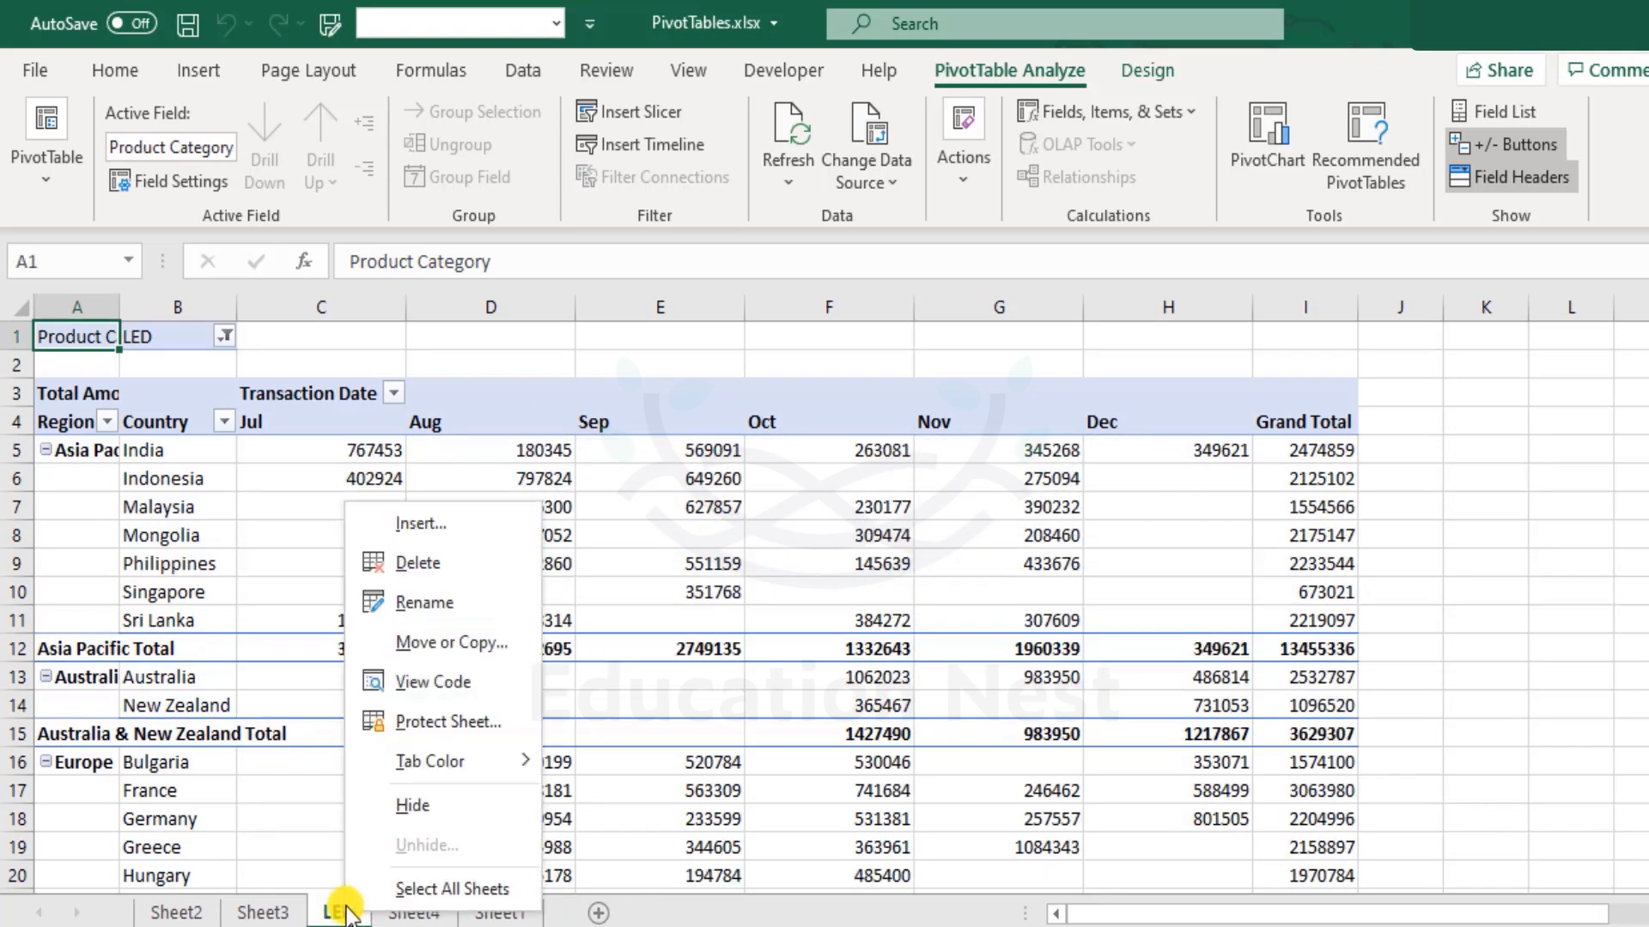
{"action": "left_click", "coordinate": [455, 568]}
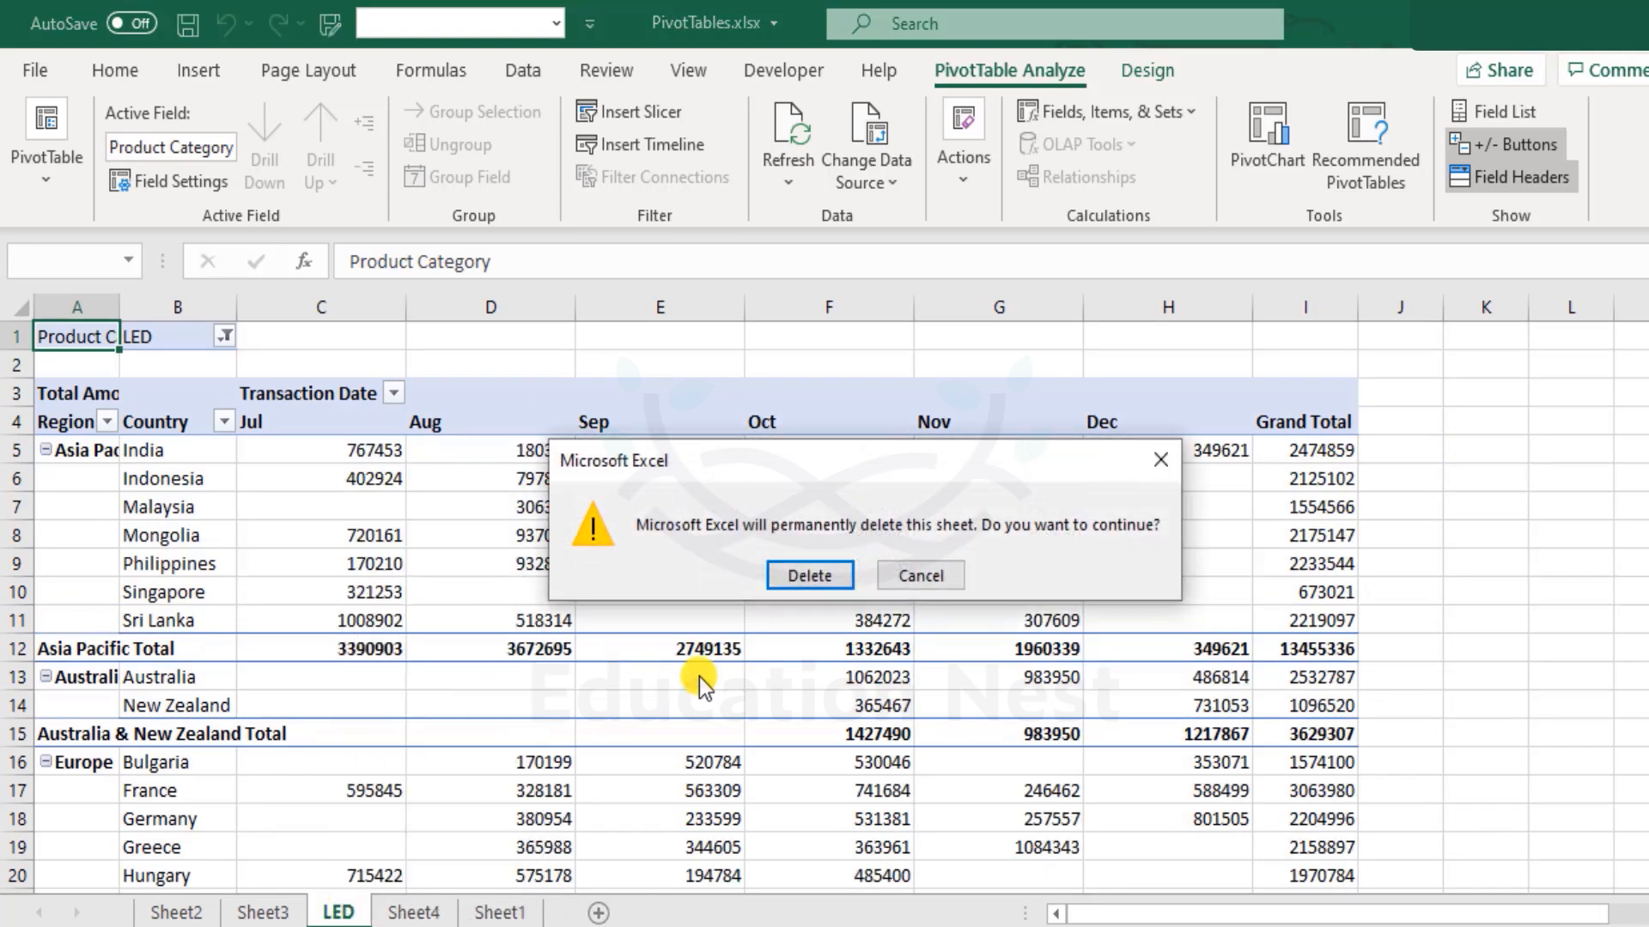
{"action": "left_click", "coordinate": [807, 575]}
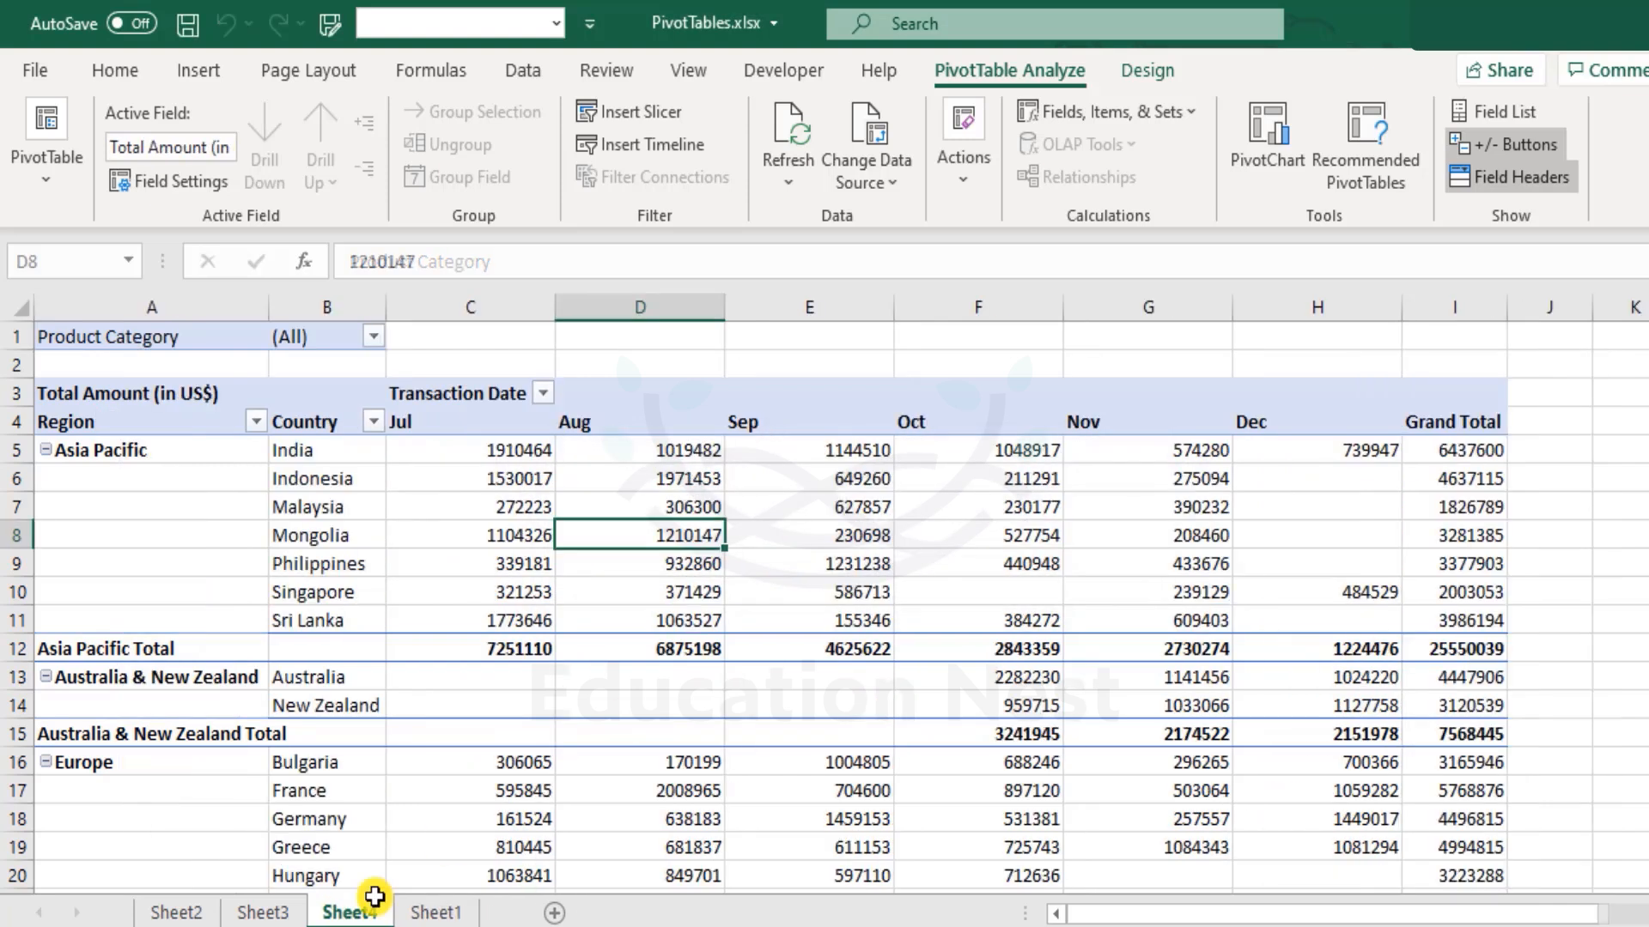
{"action": "left_click", "coordinate": [421, 449]}
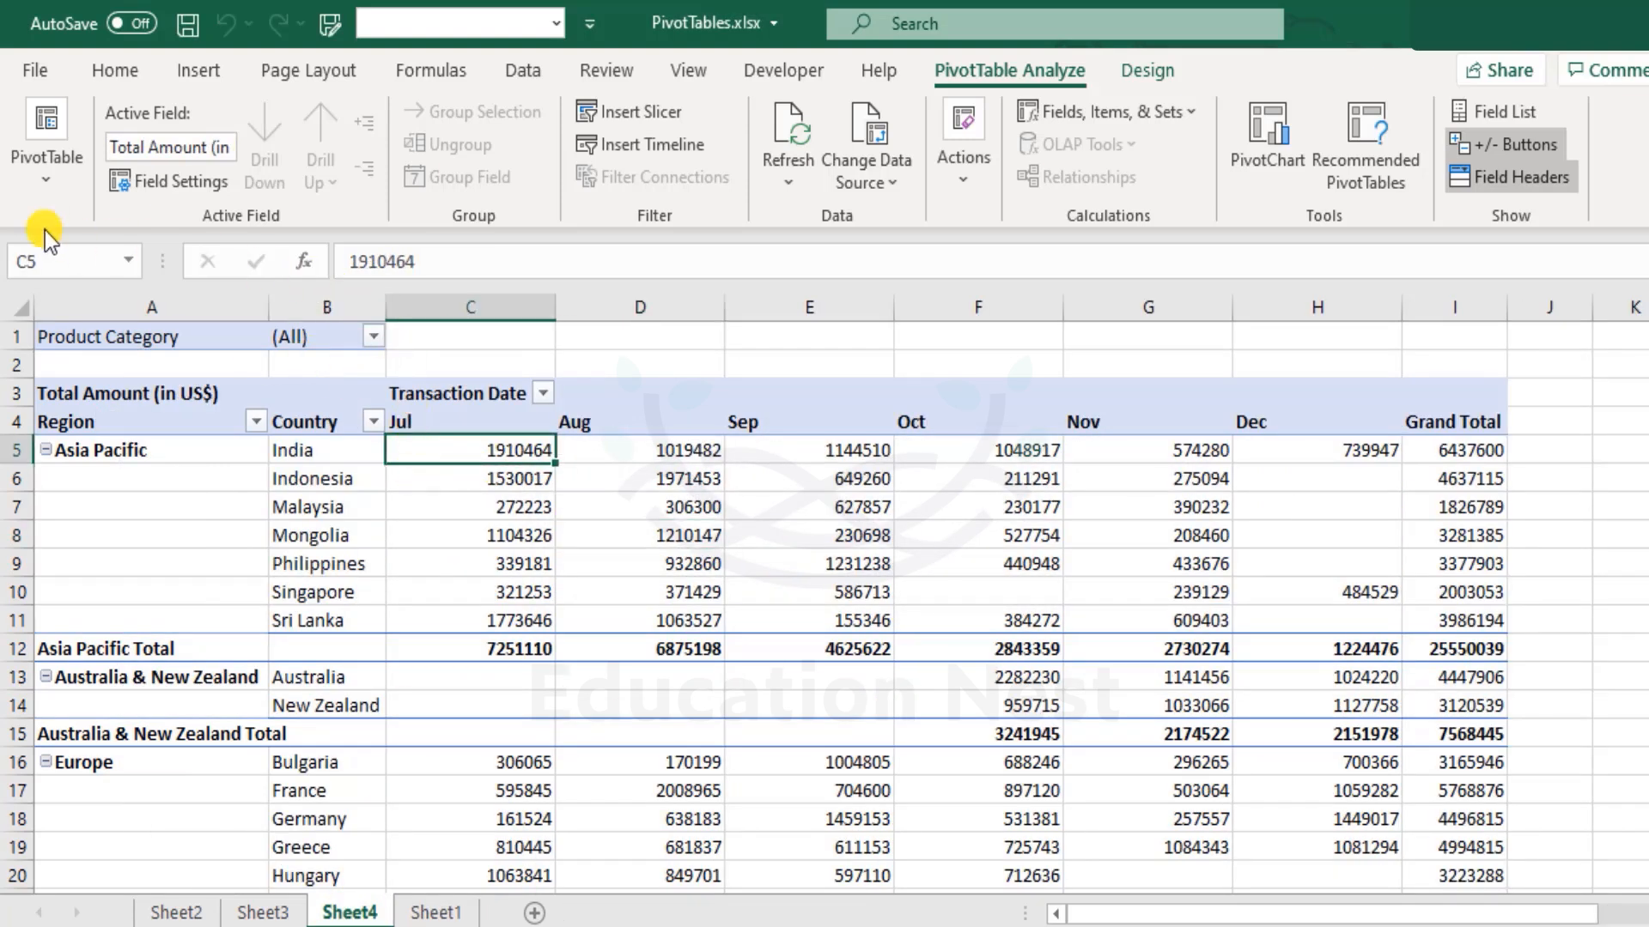
- Generate separate report filter pages for Product Category from the Sheet4 PivotTable with its filter set to (All)
{"action": "left_click", "coordinate": [48, 177]}
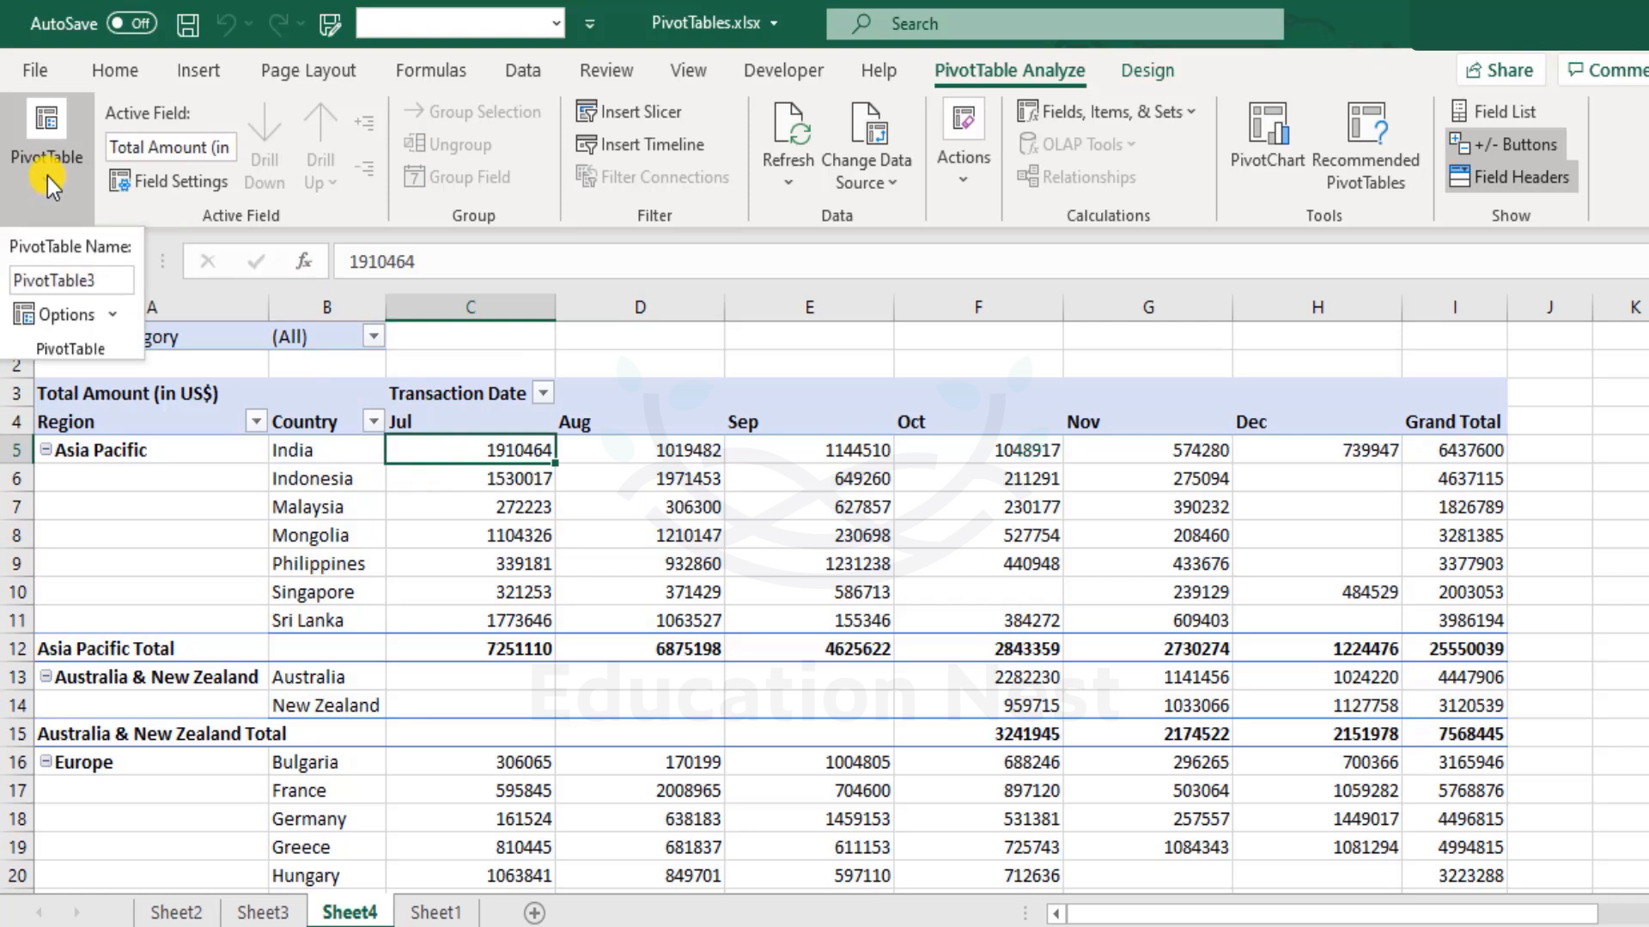
{"action": "left_click", "coordinate": [111, 318]}
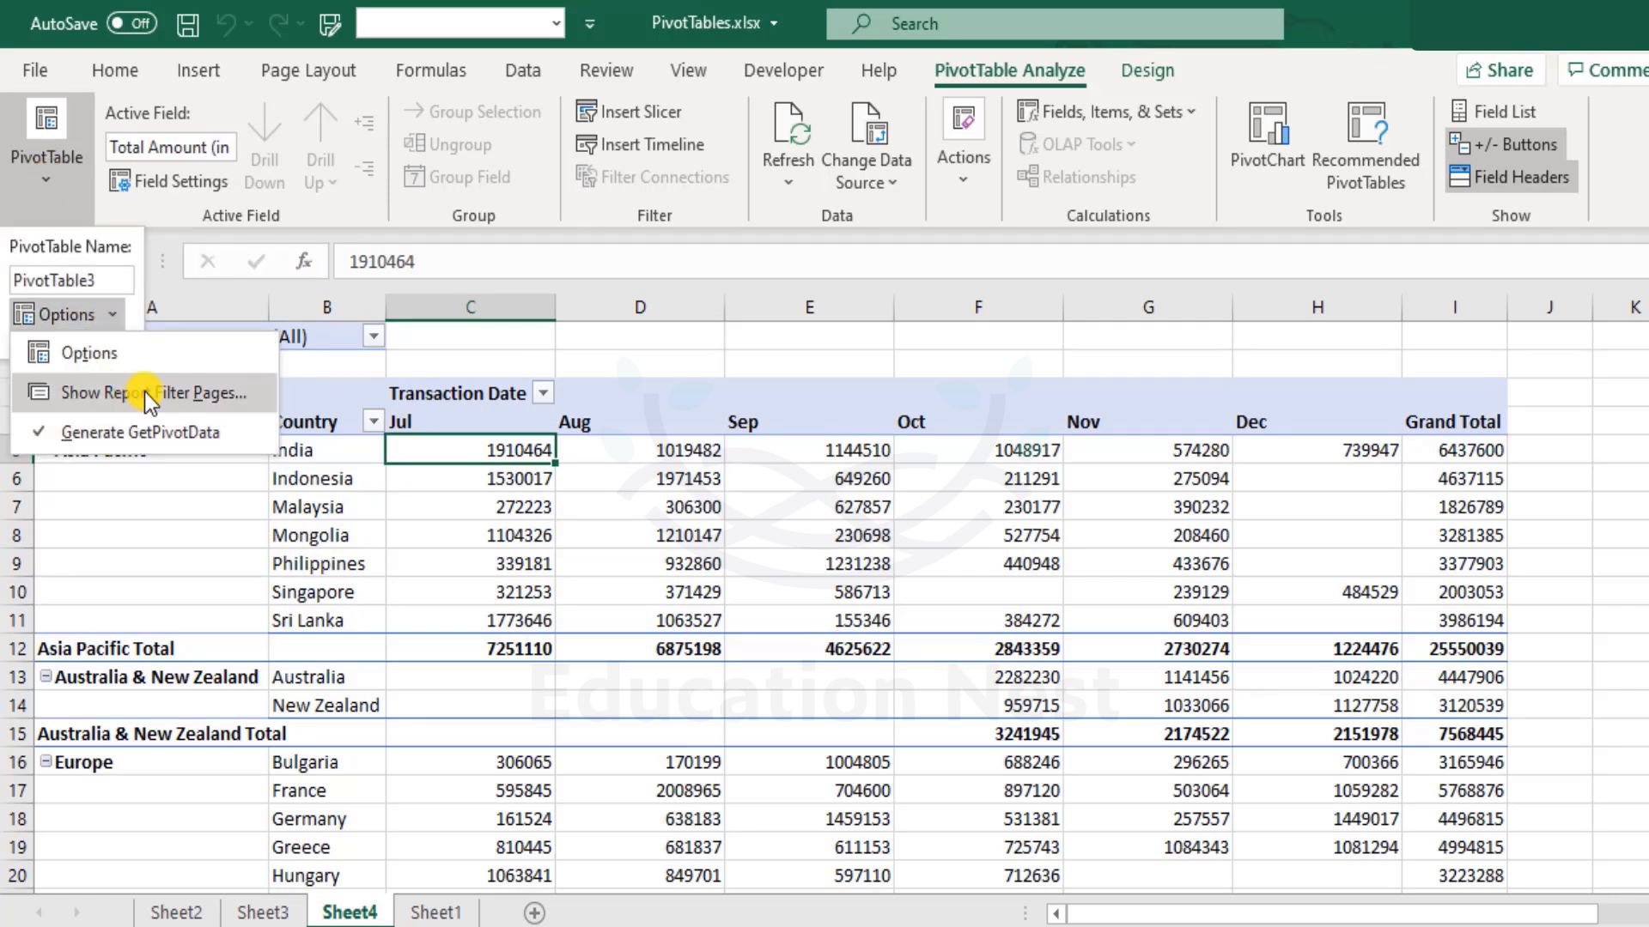
{"action": "left_click", "coordinate": [204, 398]}
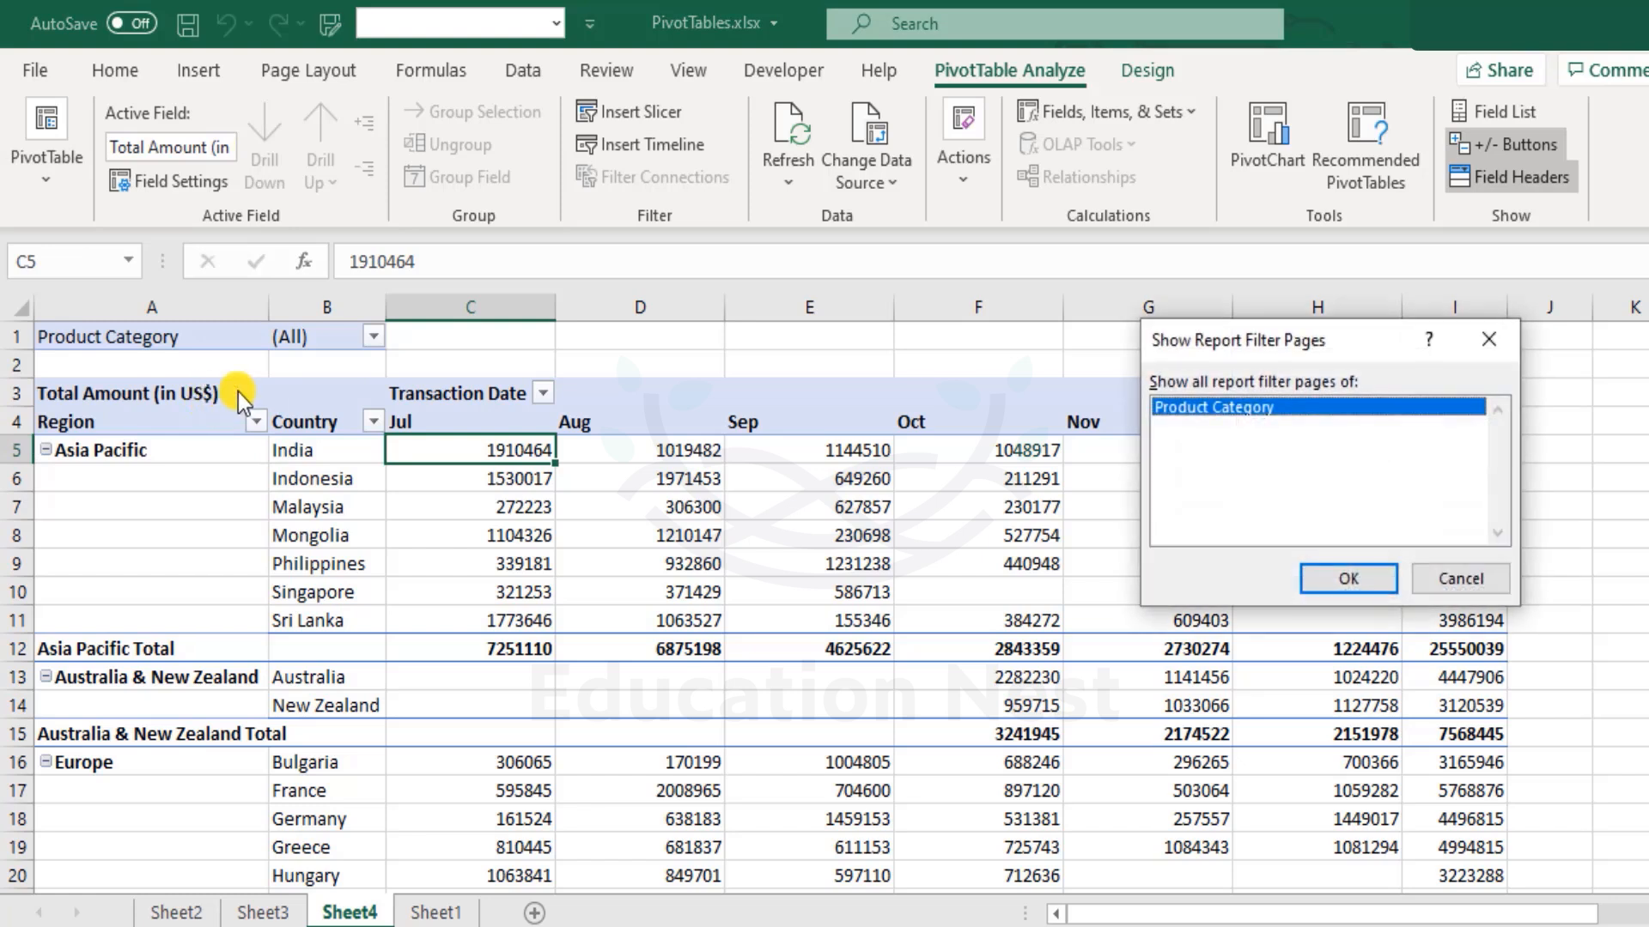
{"action": "left_click", "coordinate": [1350, 578]}
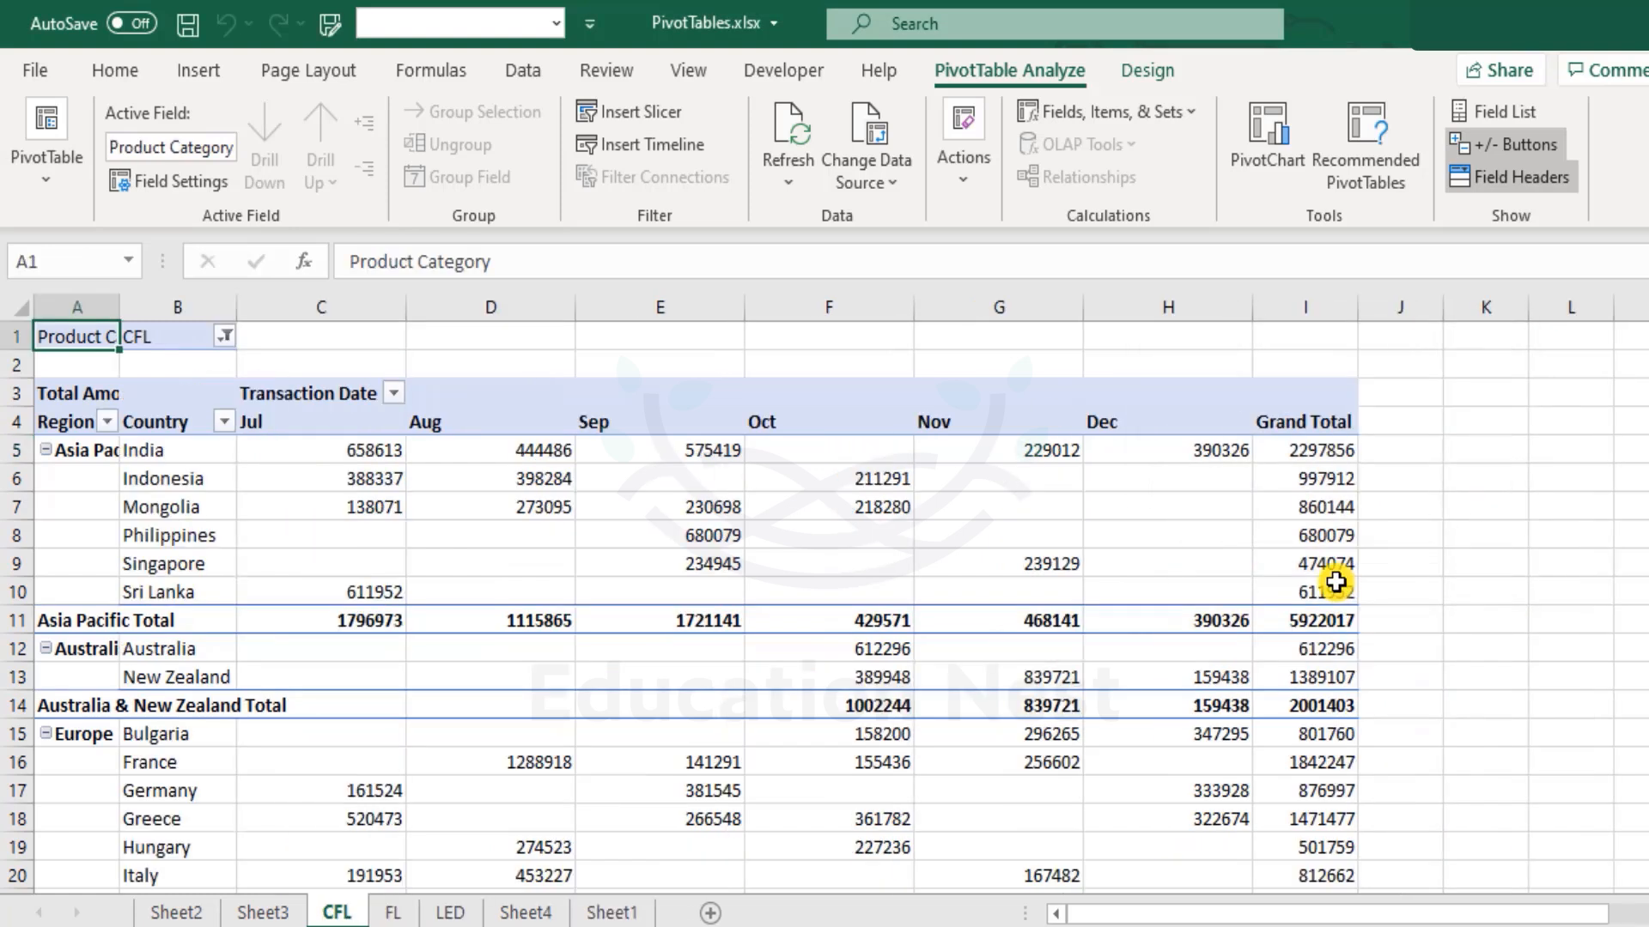
- View the generated FL and LED sheets and return to Sheet4
{"action": "left_click", "coordinate": [392, 912]}
{"action": "left_click", "coordinate": [451, 914]}
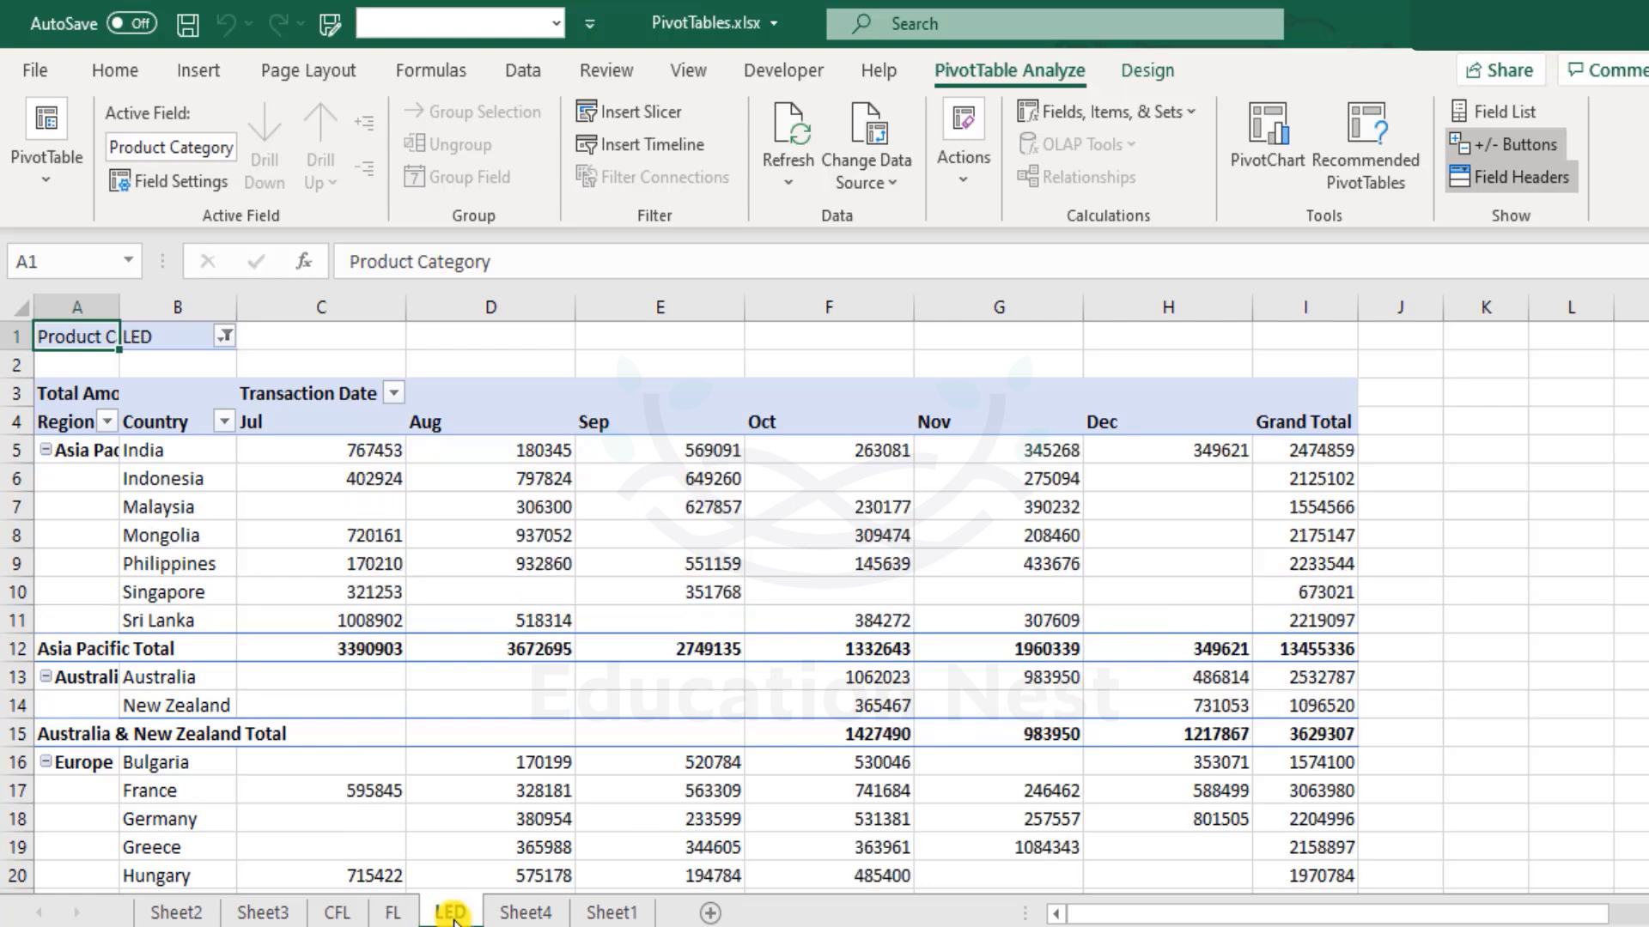
{"action": "left_click", "coordinate": [527, 910]}
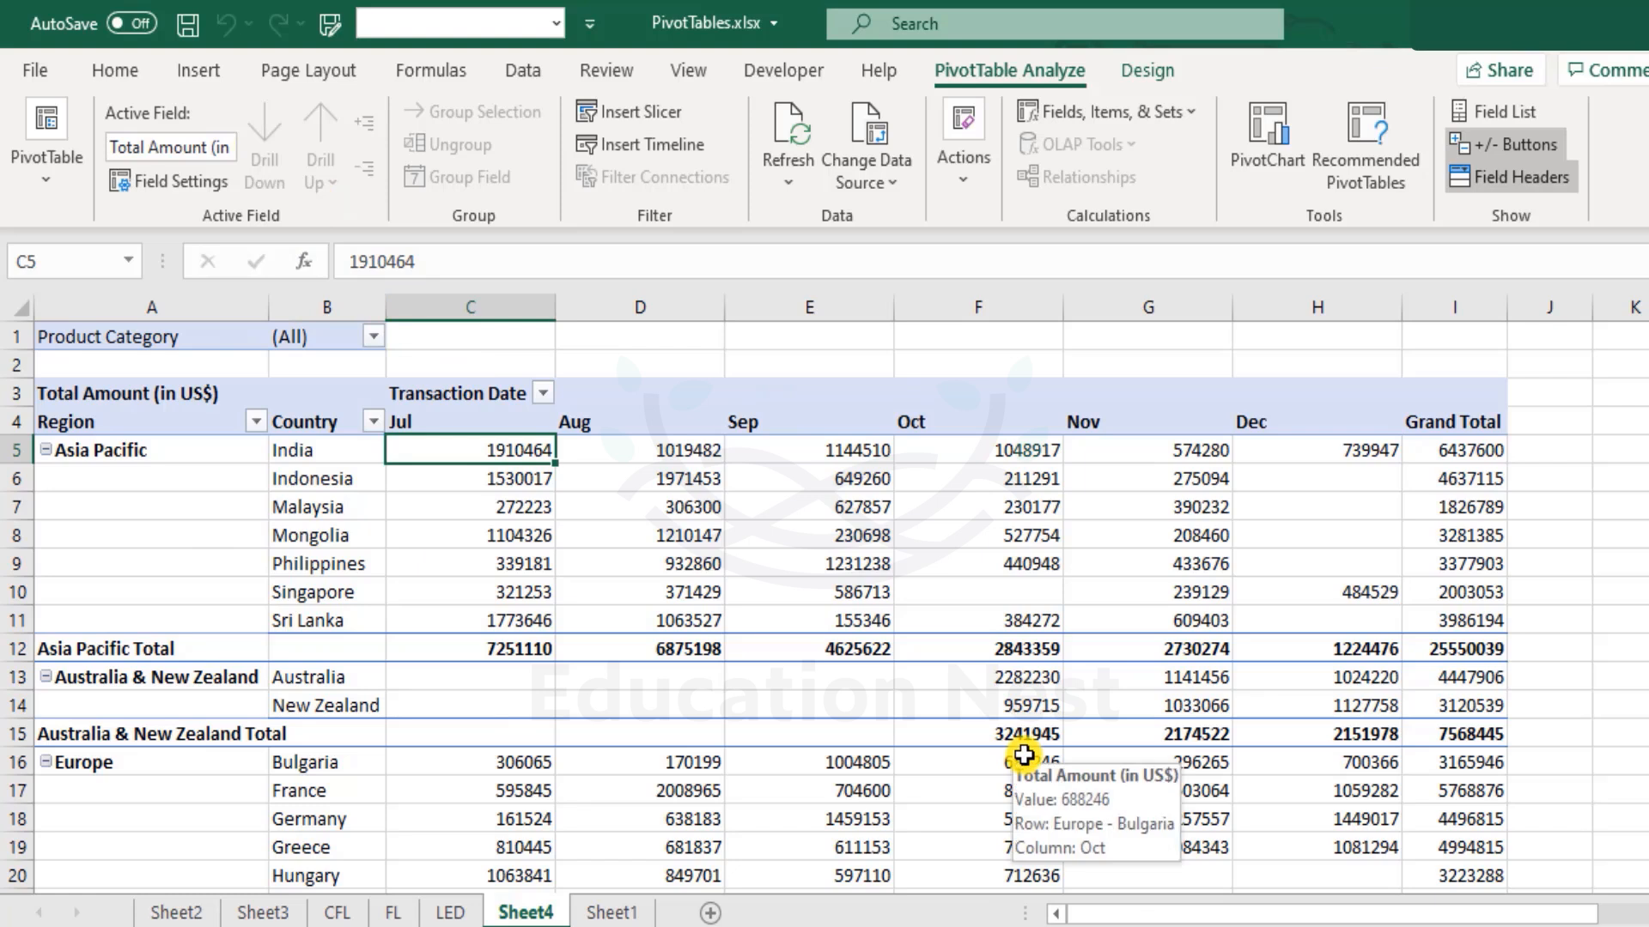
- Enter a GETPIVOTDATA formula in cell L4 that references India's December amount in the PivotTable
{"action": "left_click", "coordinate": [702, 475]}
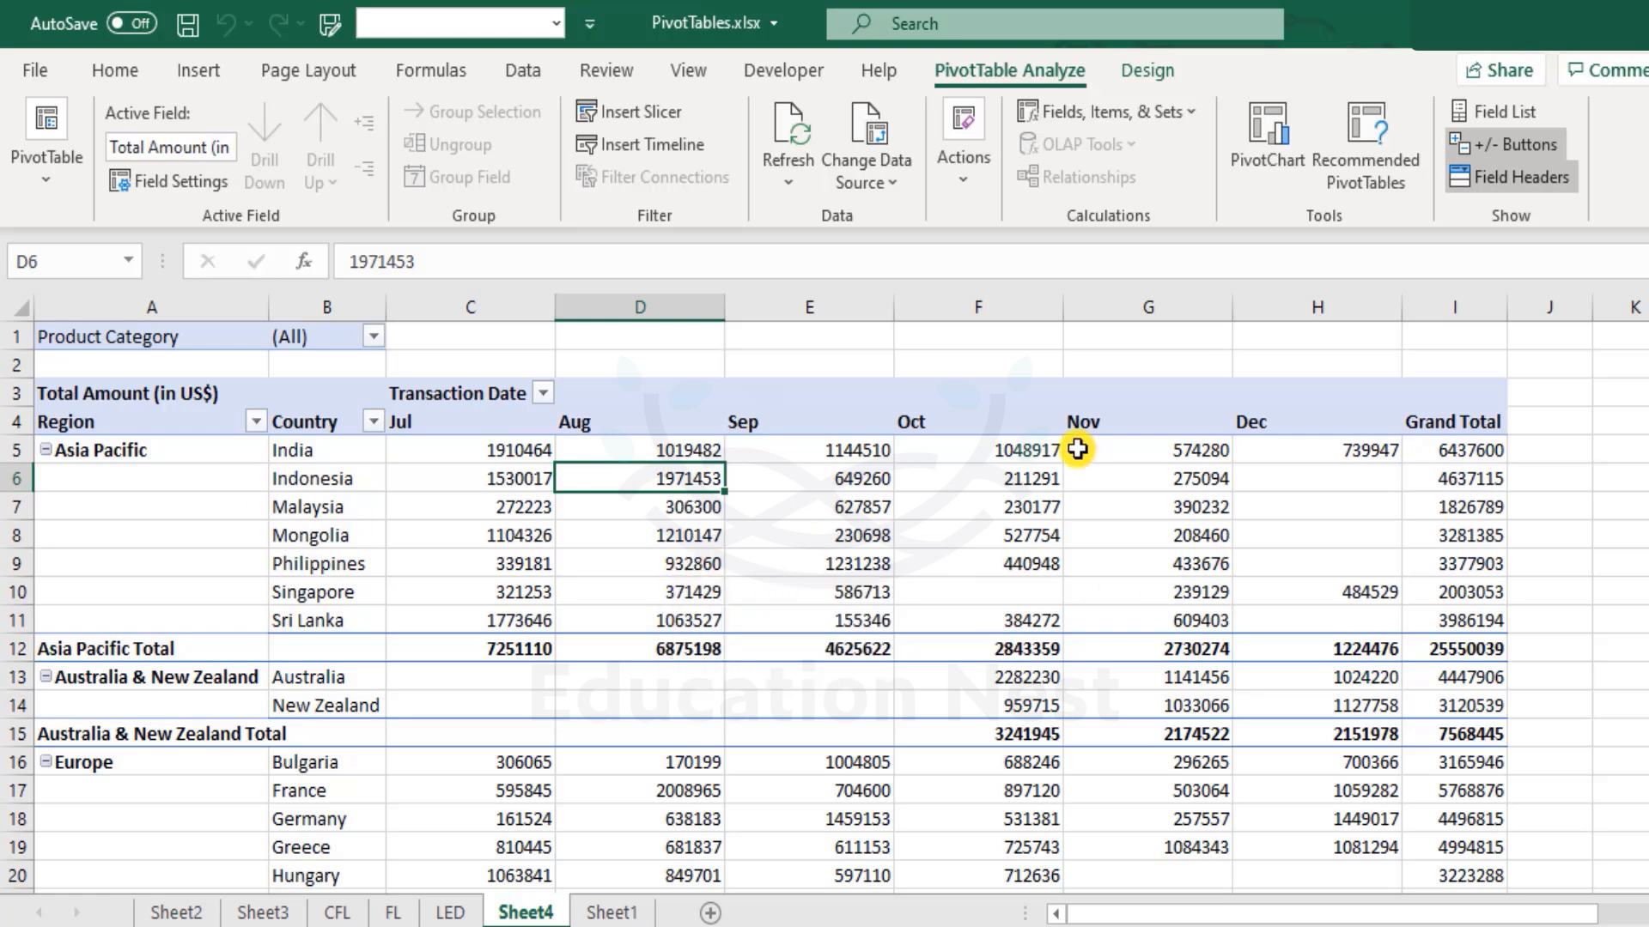
{"action": "left_click_drag", "start_coordinate": [1391, 919], "coordinate": [1509, 899]}
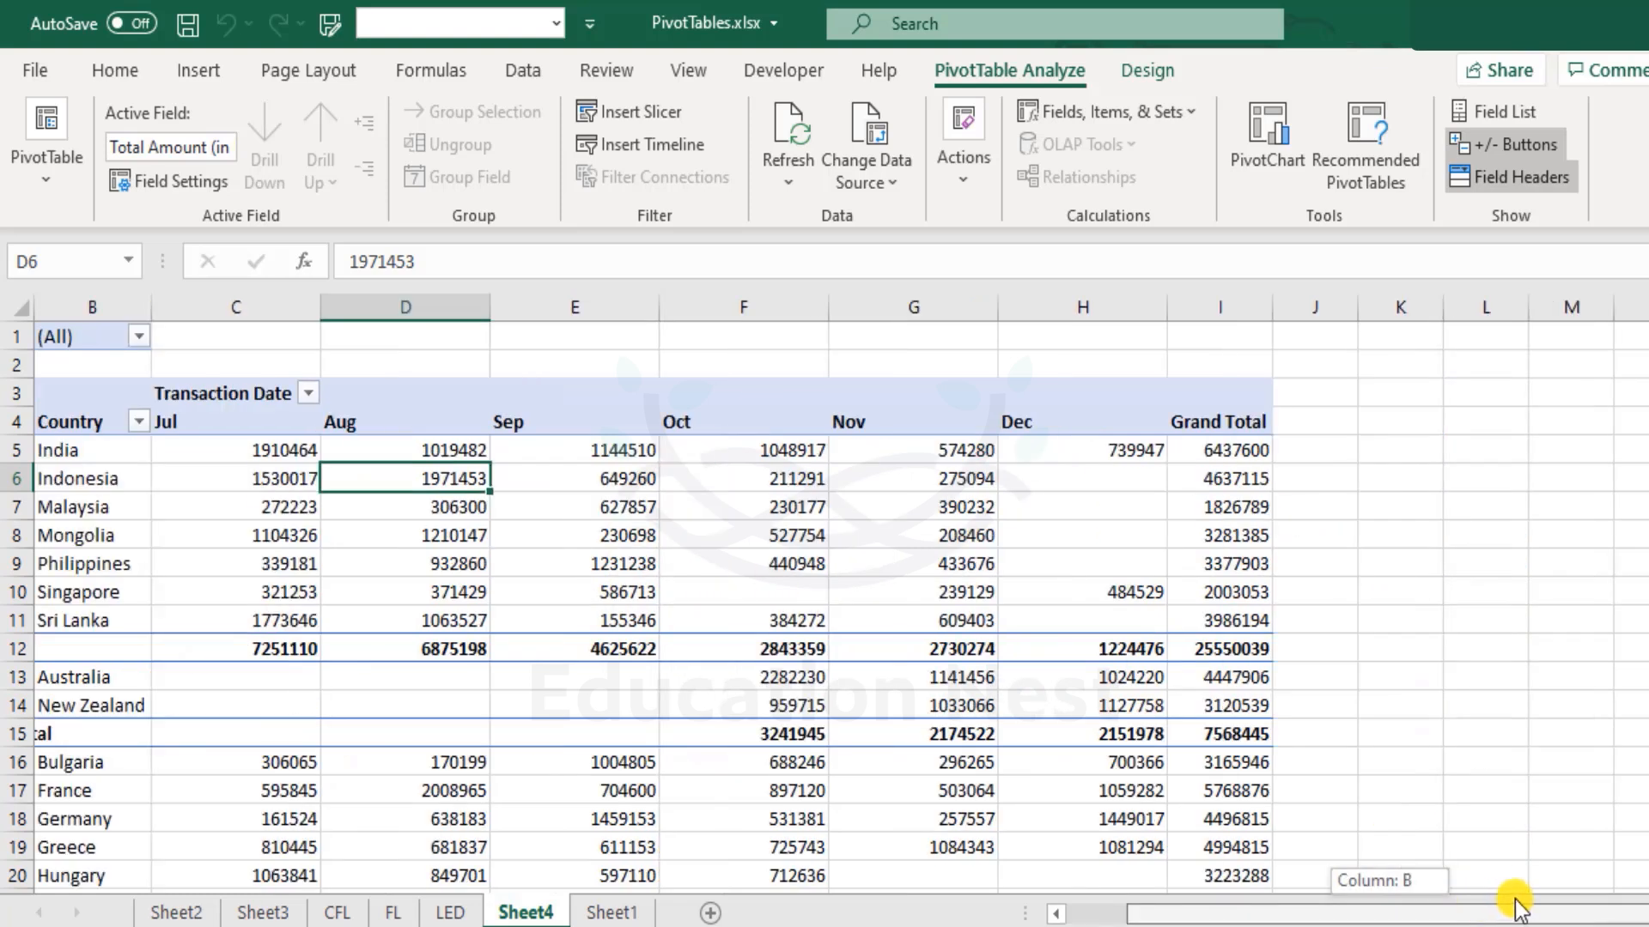
{"action": "left_click", "coordinate": [1102, 449]}
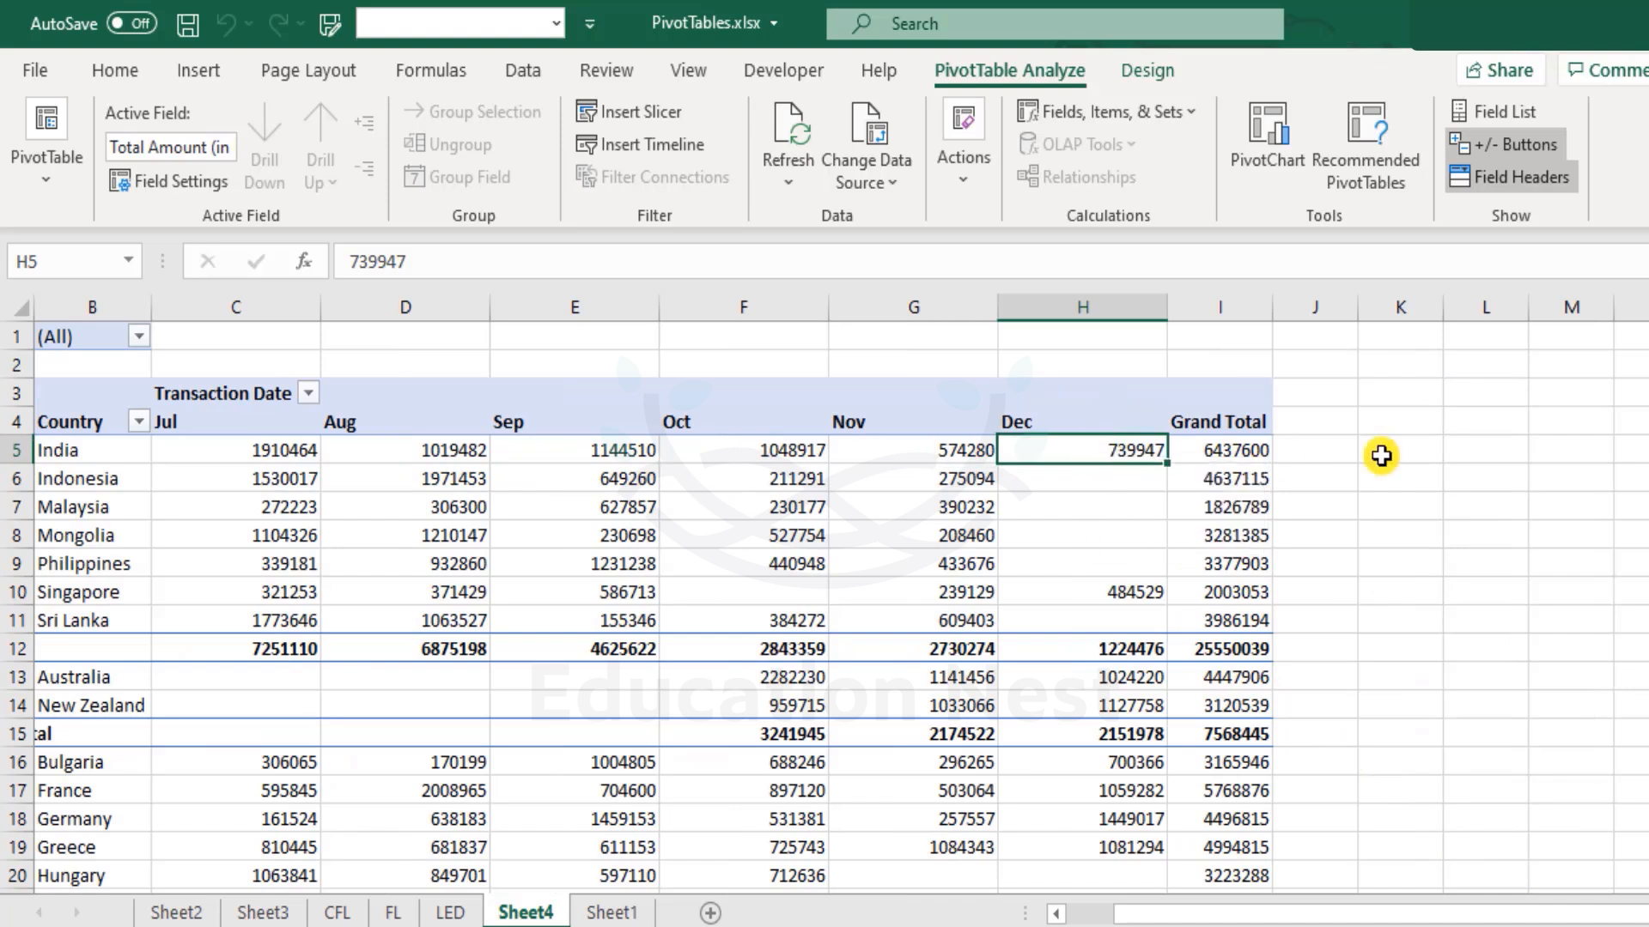
{"action": "left_click", "coordinate": [1509, 419]}
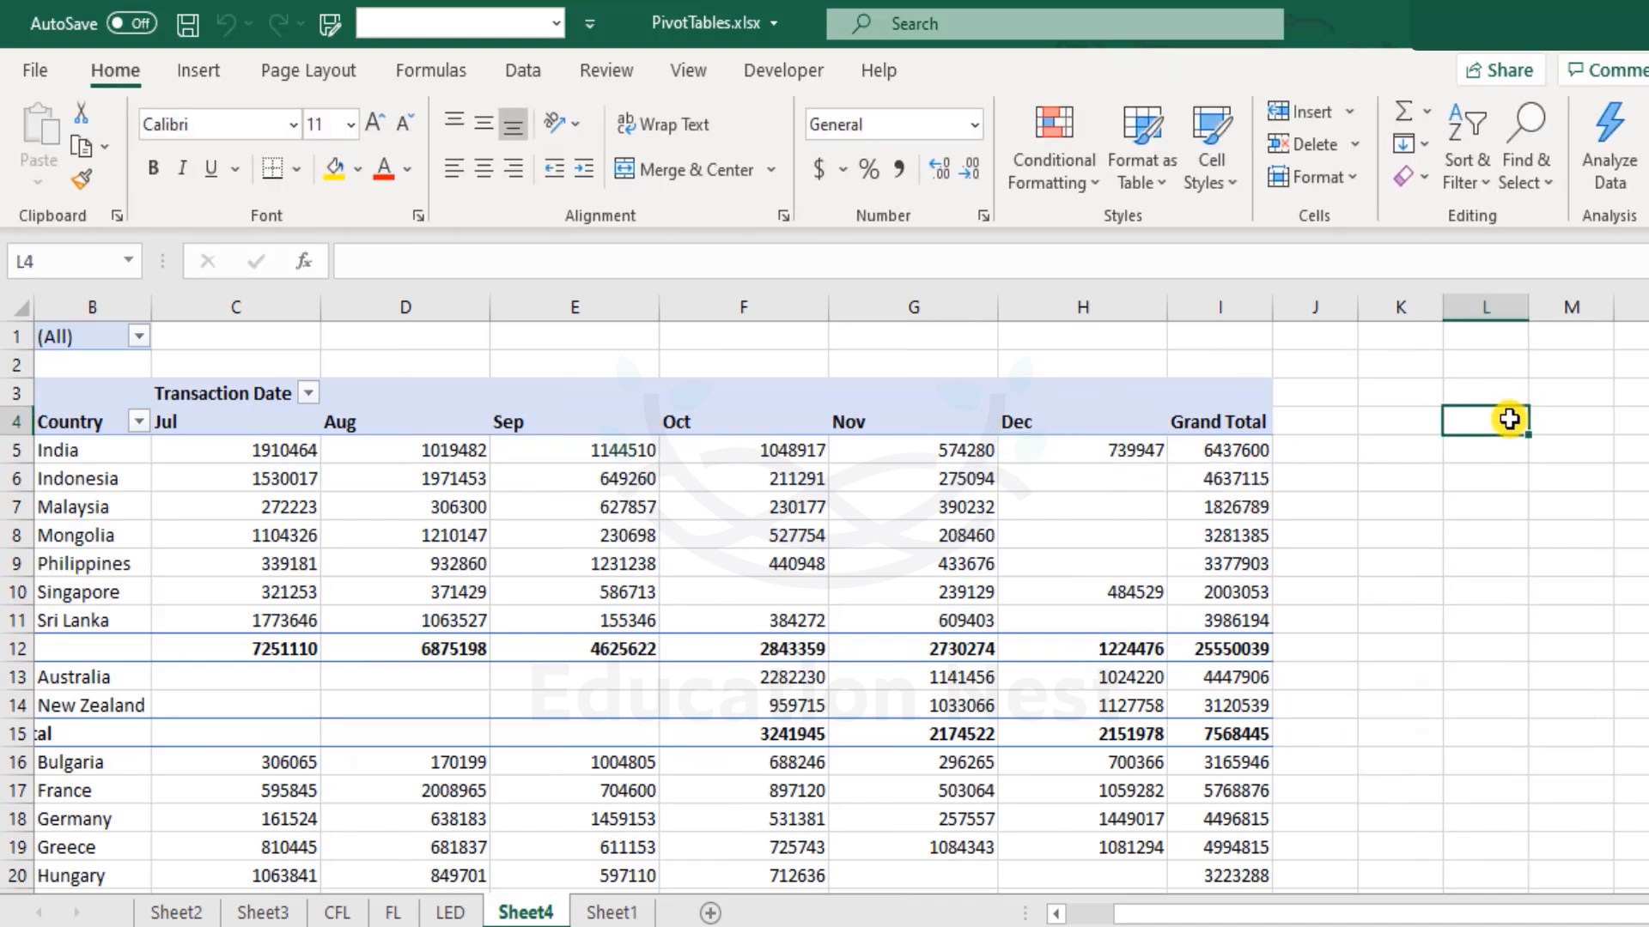
{"action": "type", "text": "="}
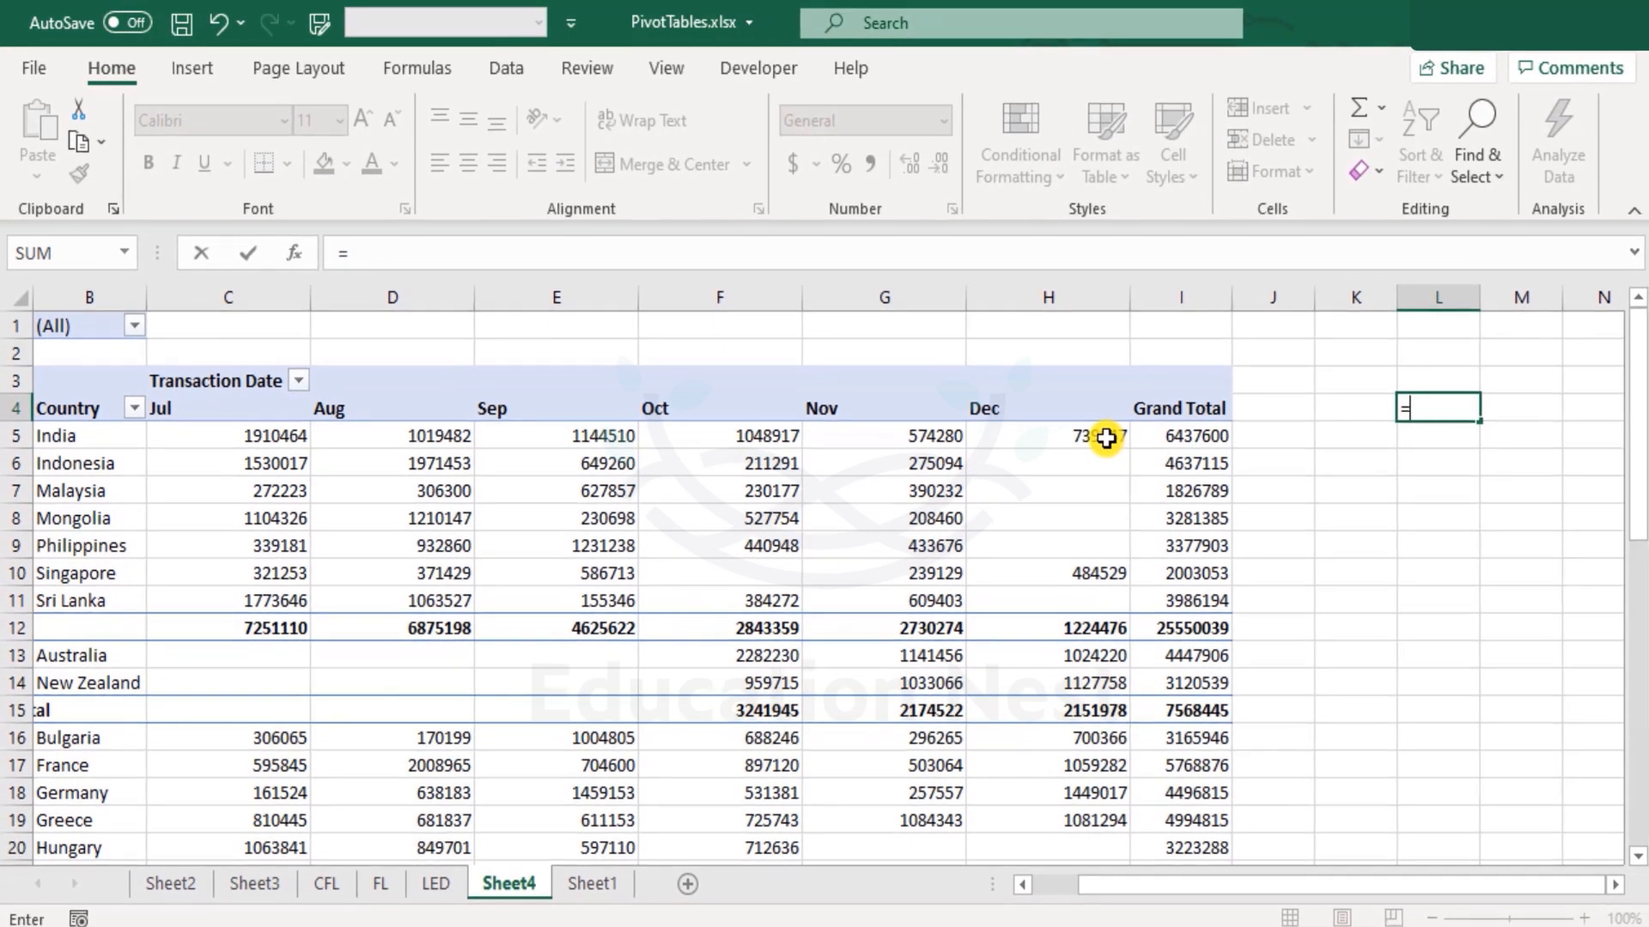
{"action": "left_click", "coordinate": [1142, 451]}
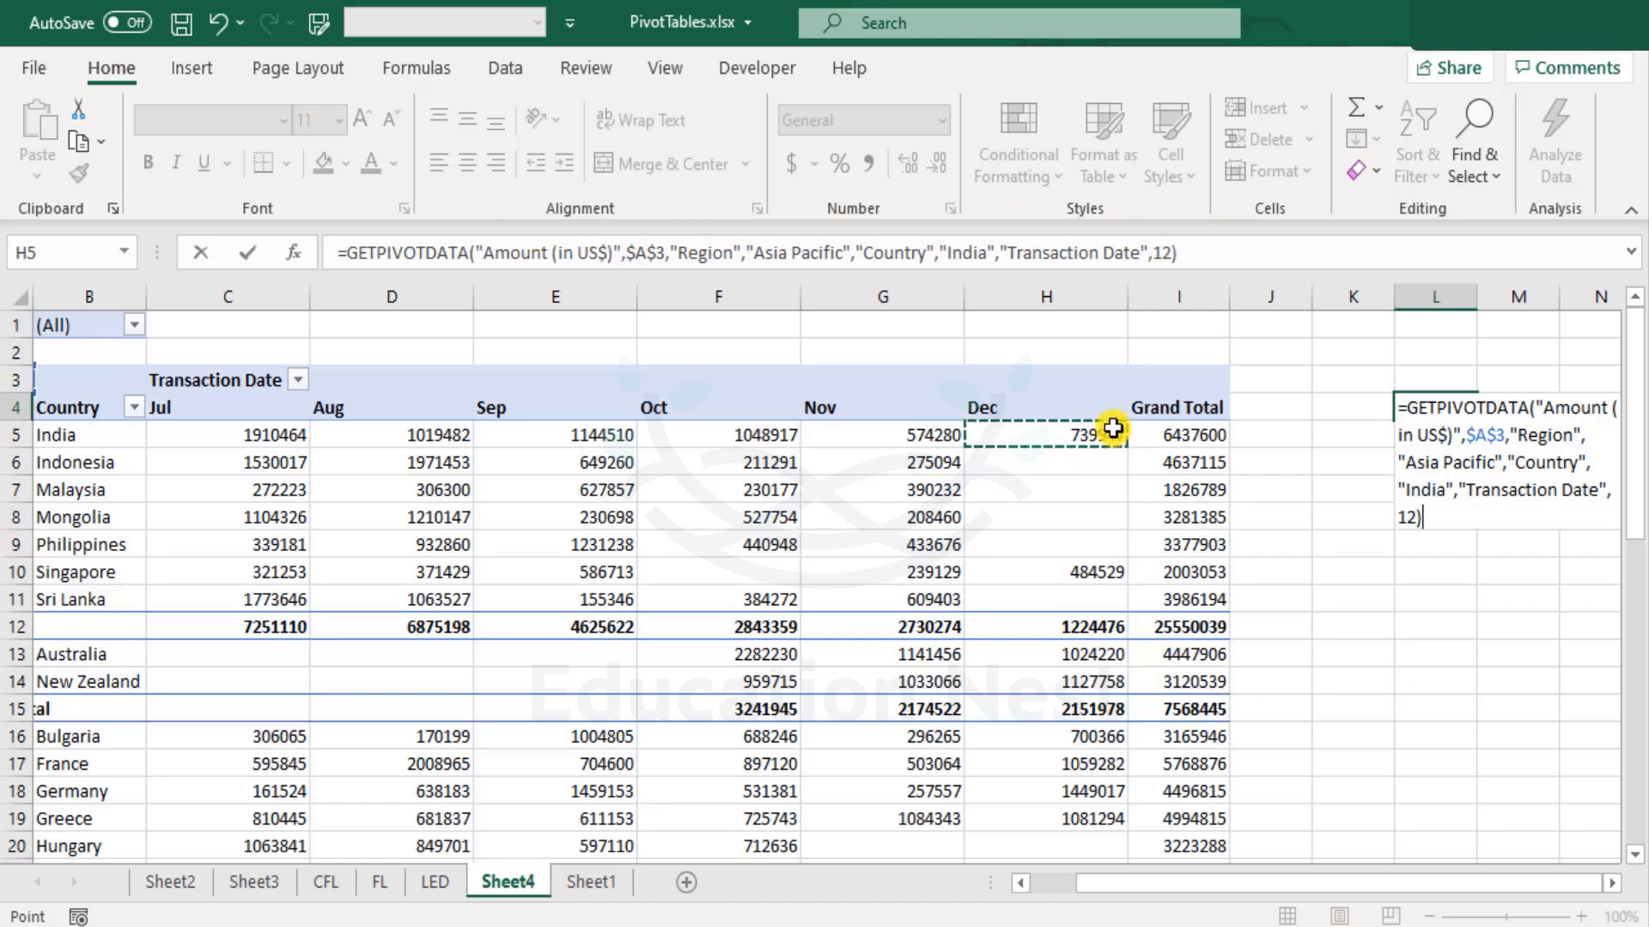
{"action": "key", "text": "Return"}
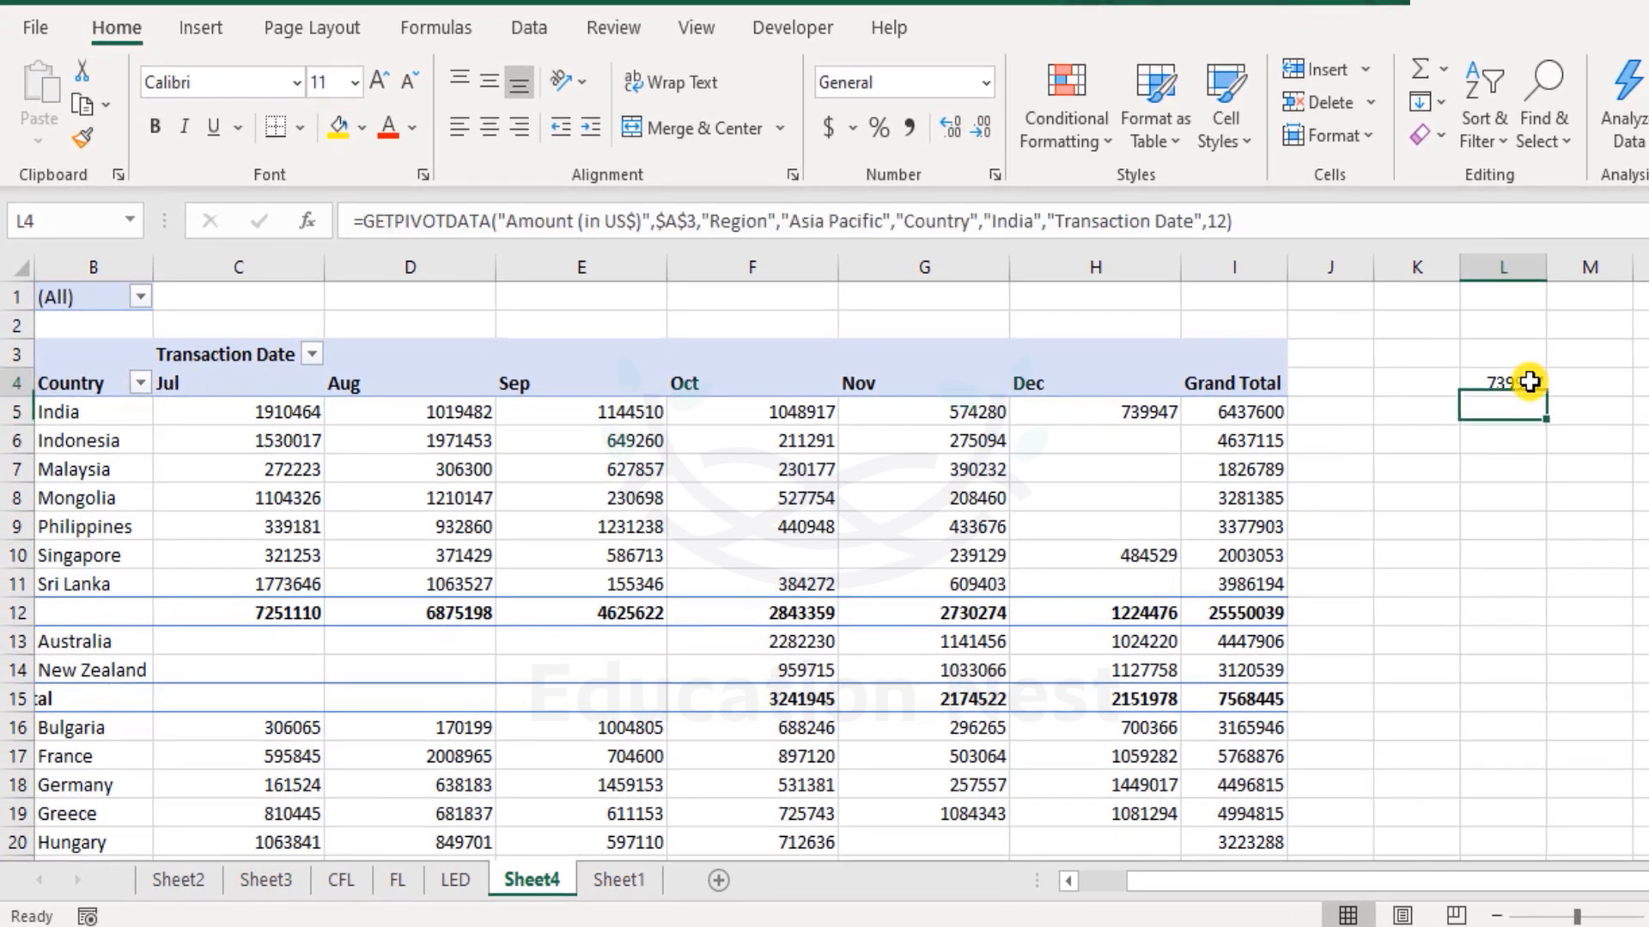
- Examine the GETPIVOTDATA function in the formula of cell L4 and leave the formula as it is
{"action": "left_click", "coordinate": [1529, 382]}
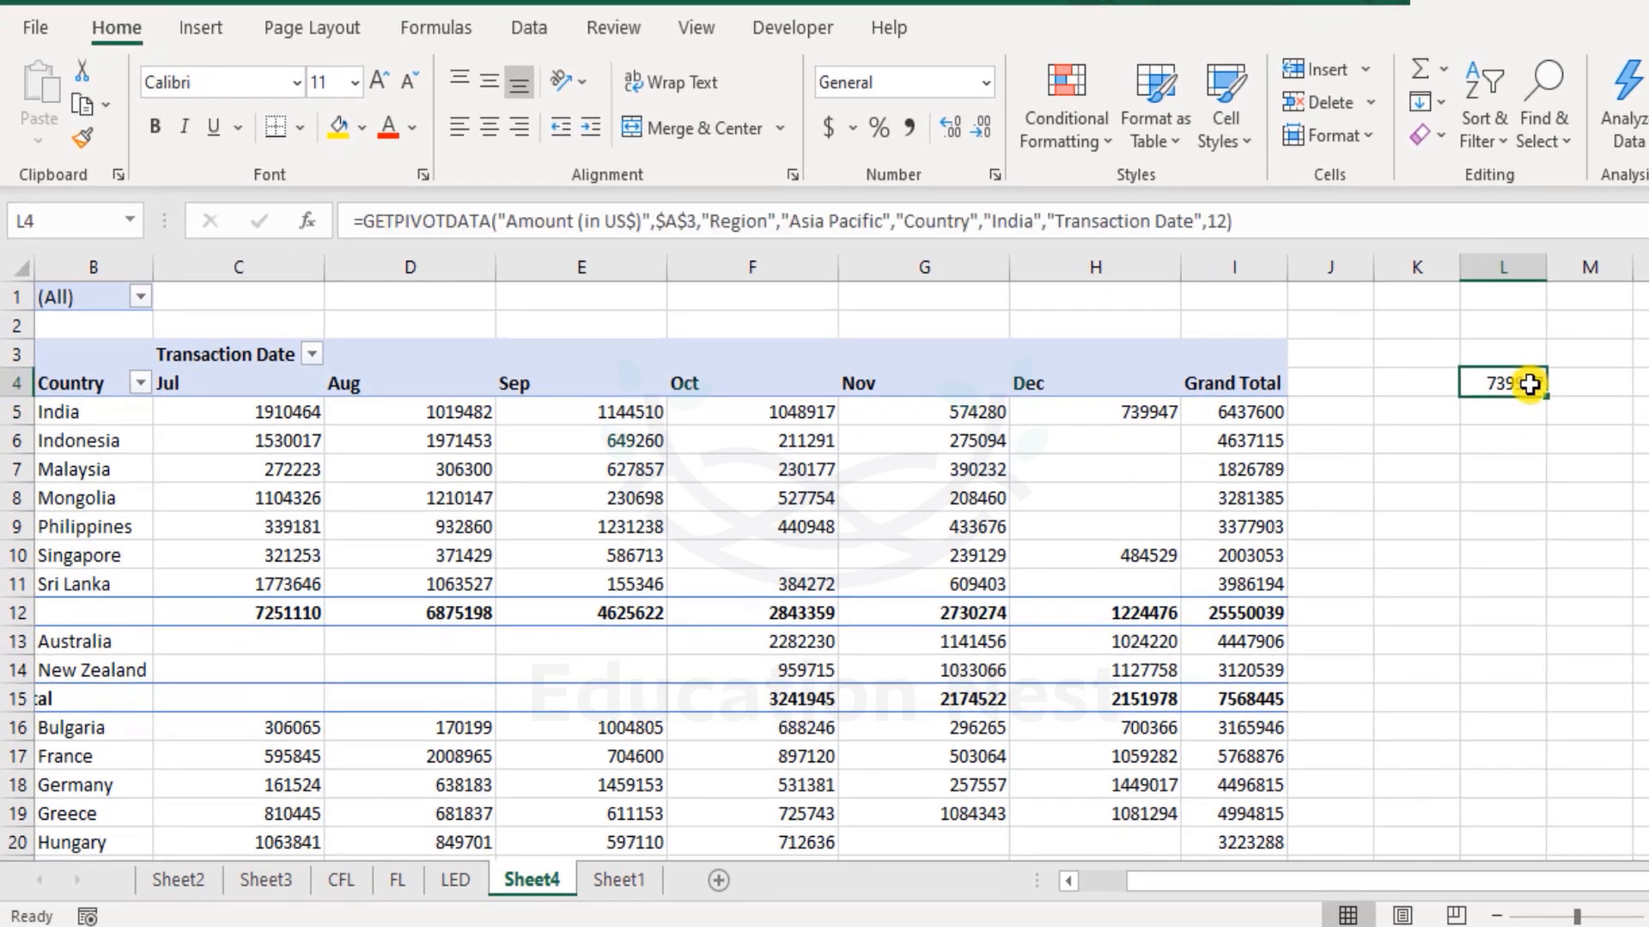
{"action": "left_click", "coordinate": [418, 221]}
{"action": "double_click", "coordinate": [417, 221]}
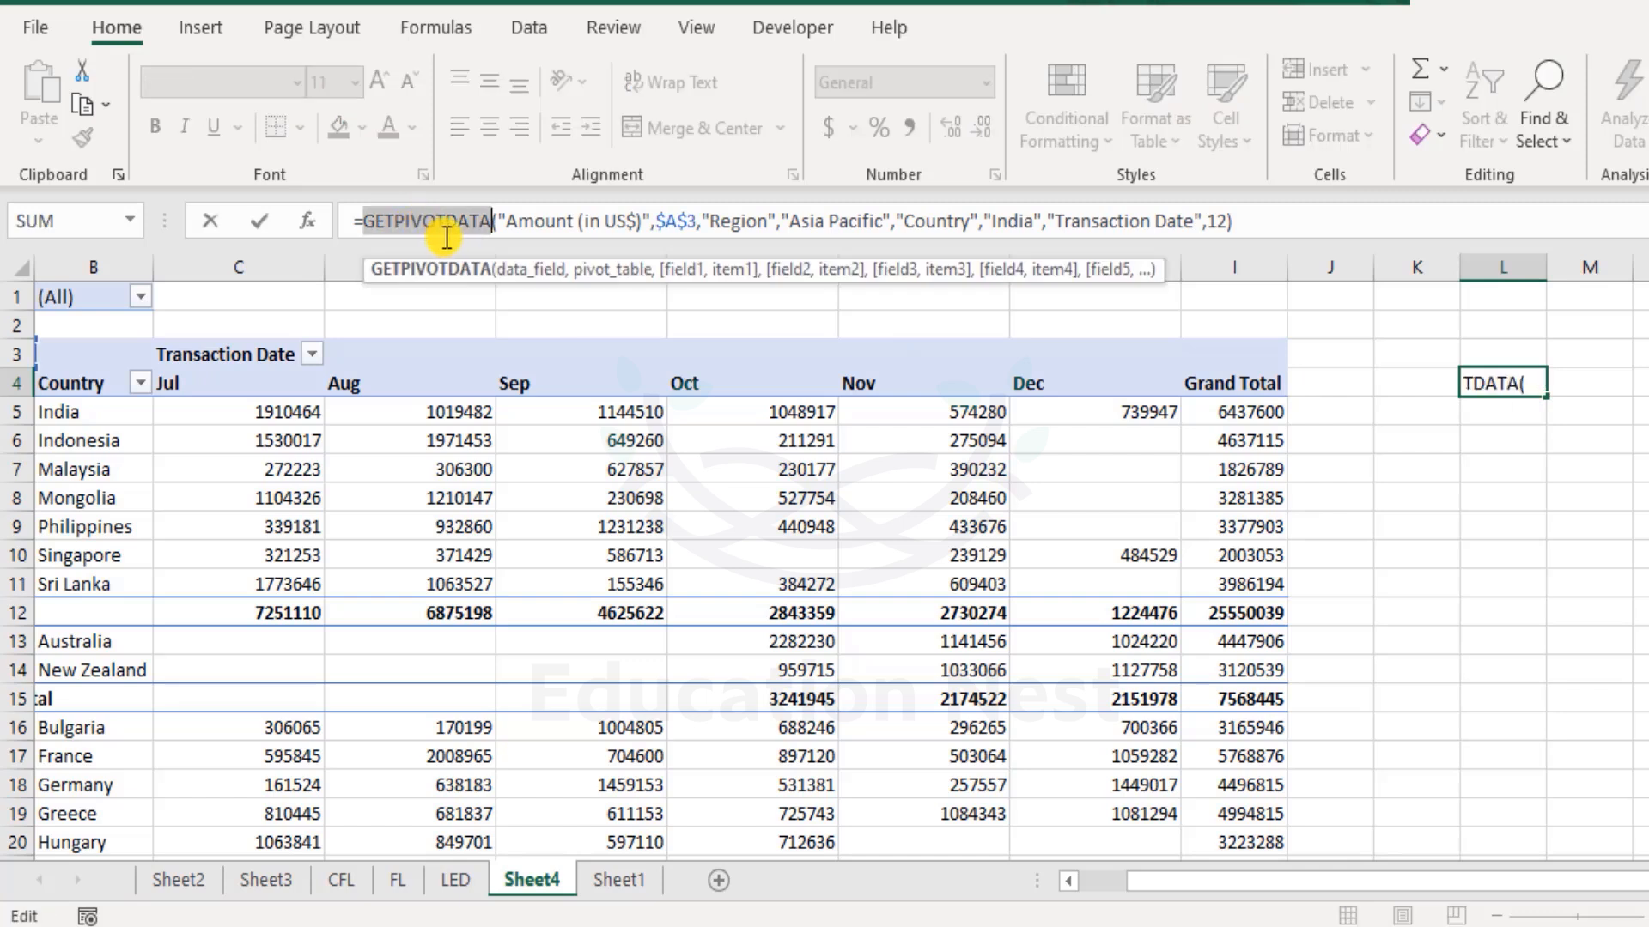
{"action": "key", "text": "Escape"}
{"action": "left_click", "coordinate": [1522, 451]}
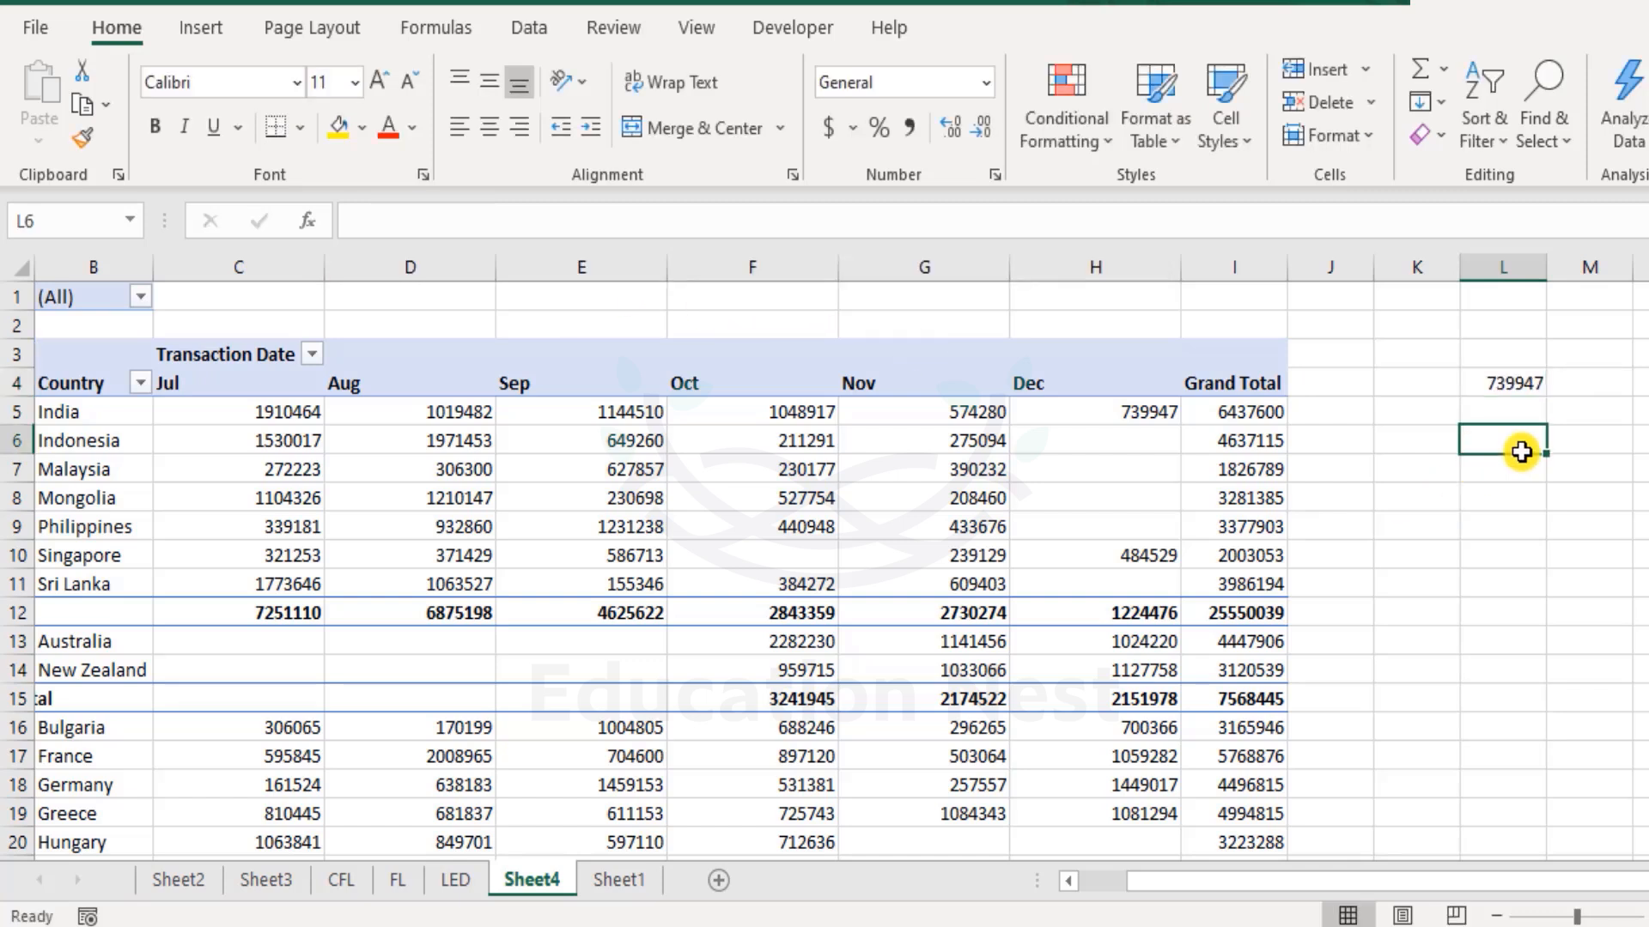
{"action": "left_click", "coordinate": [1499, 378]}
{"action": "left_click", "coordinate": [1518, 458]}
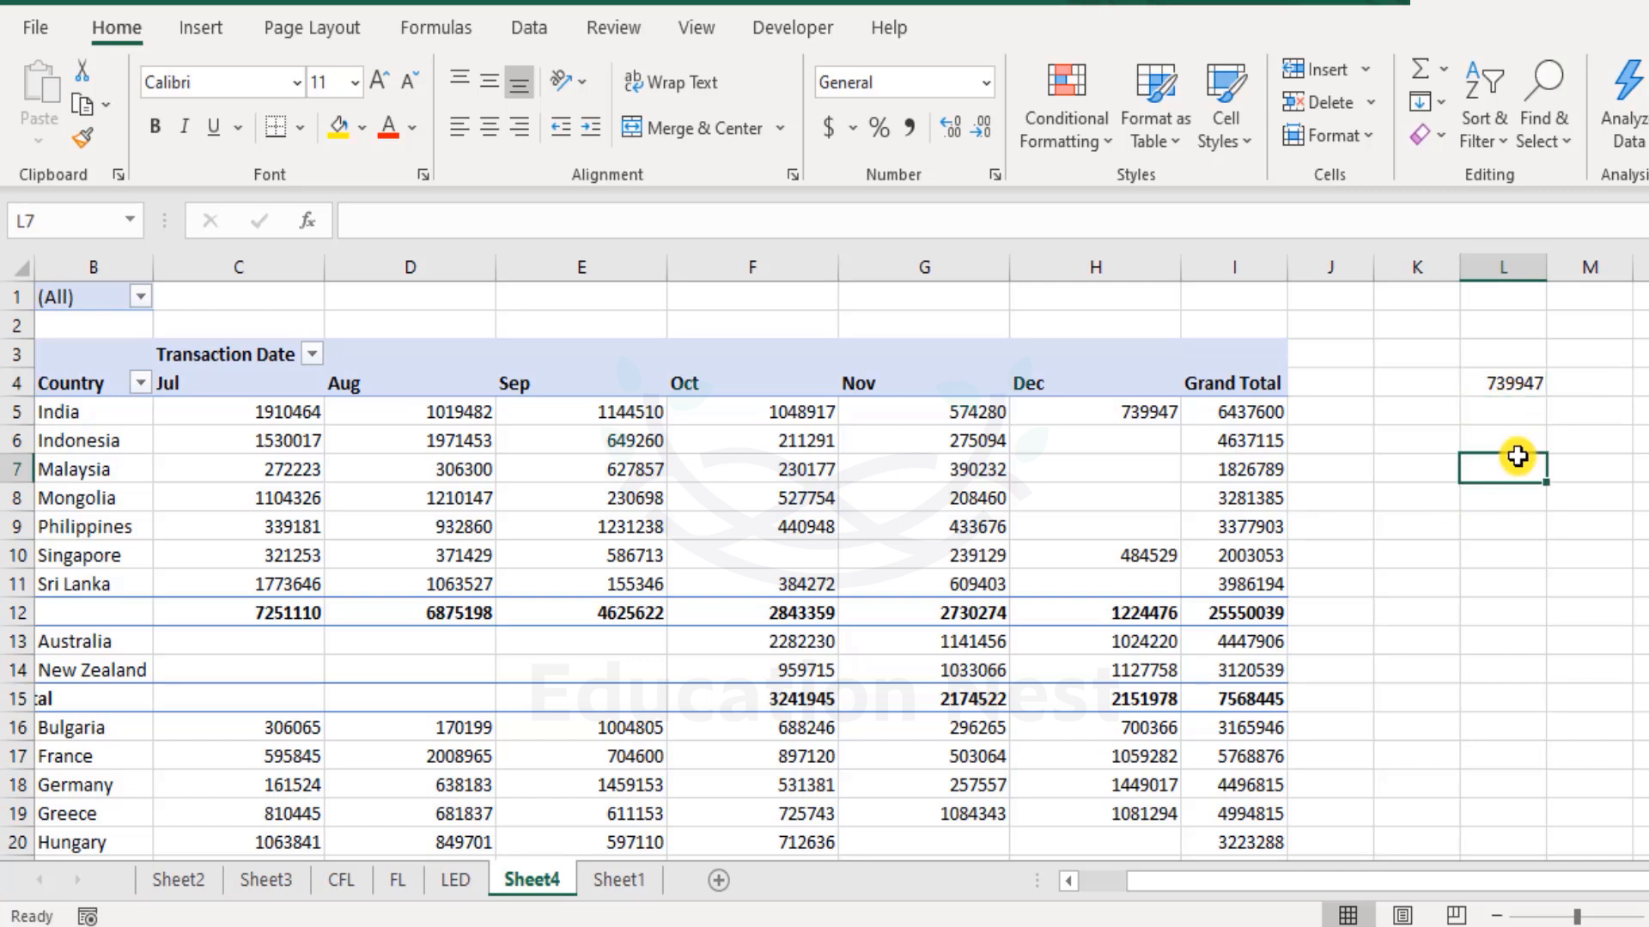
{"action": "type", "text": "="}
{"action": "left_click", "coordinate": [1513, 380]}
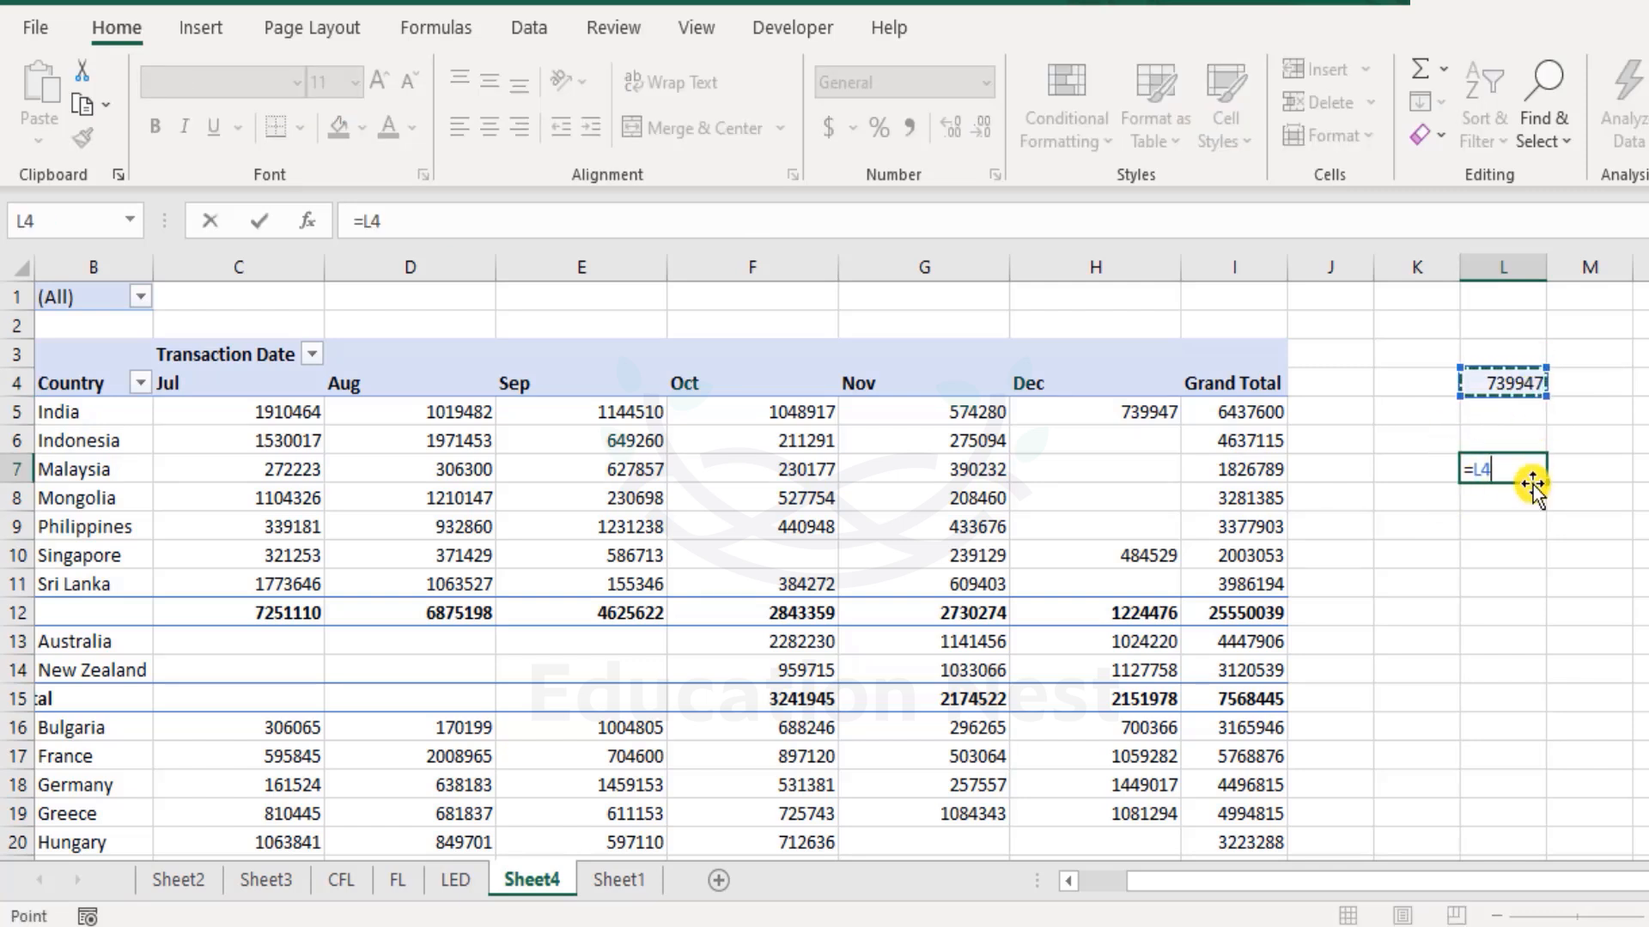
{"action": "key", "text": "Escape"}
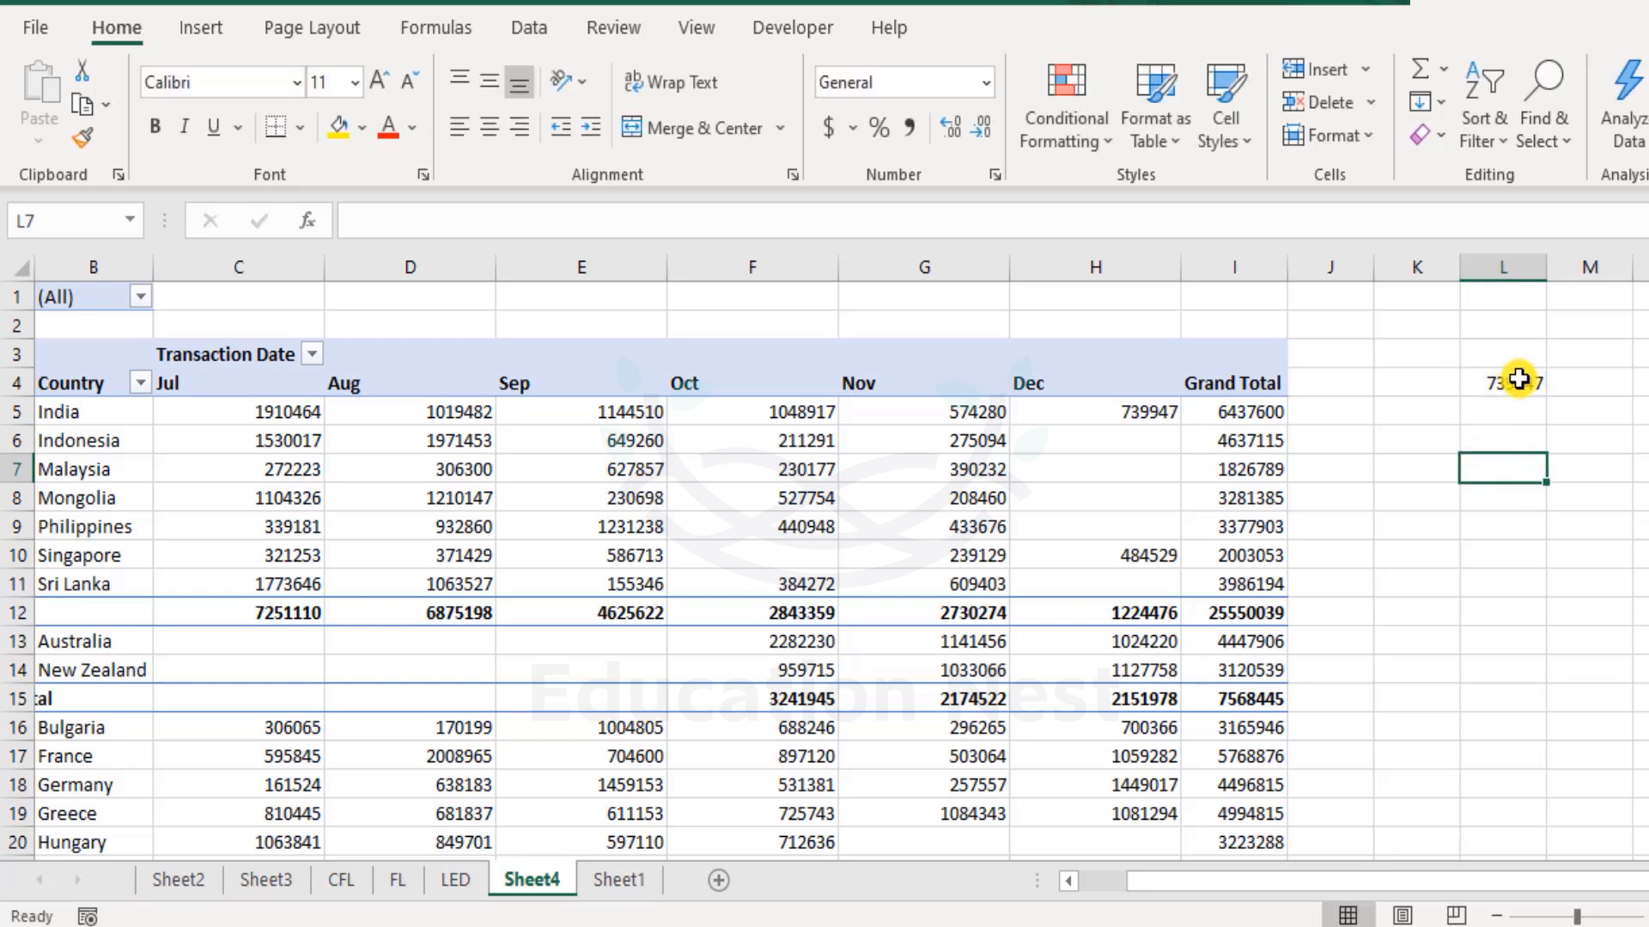
- Clear the formula from cell L4 and turn off the Generate GetPivotData option
{"action": "left_click", "coordinate": [1519, 379]}
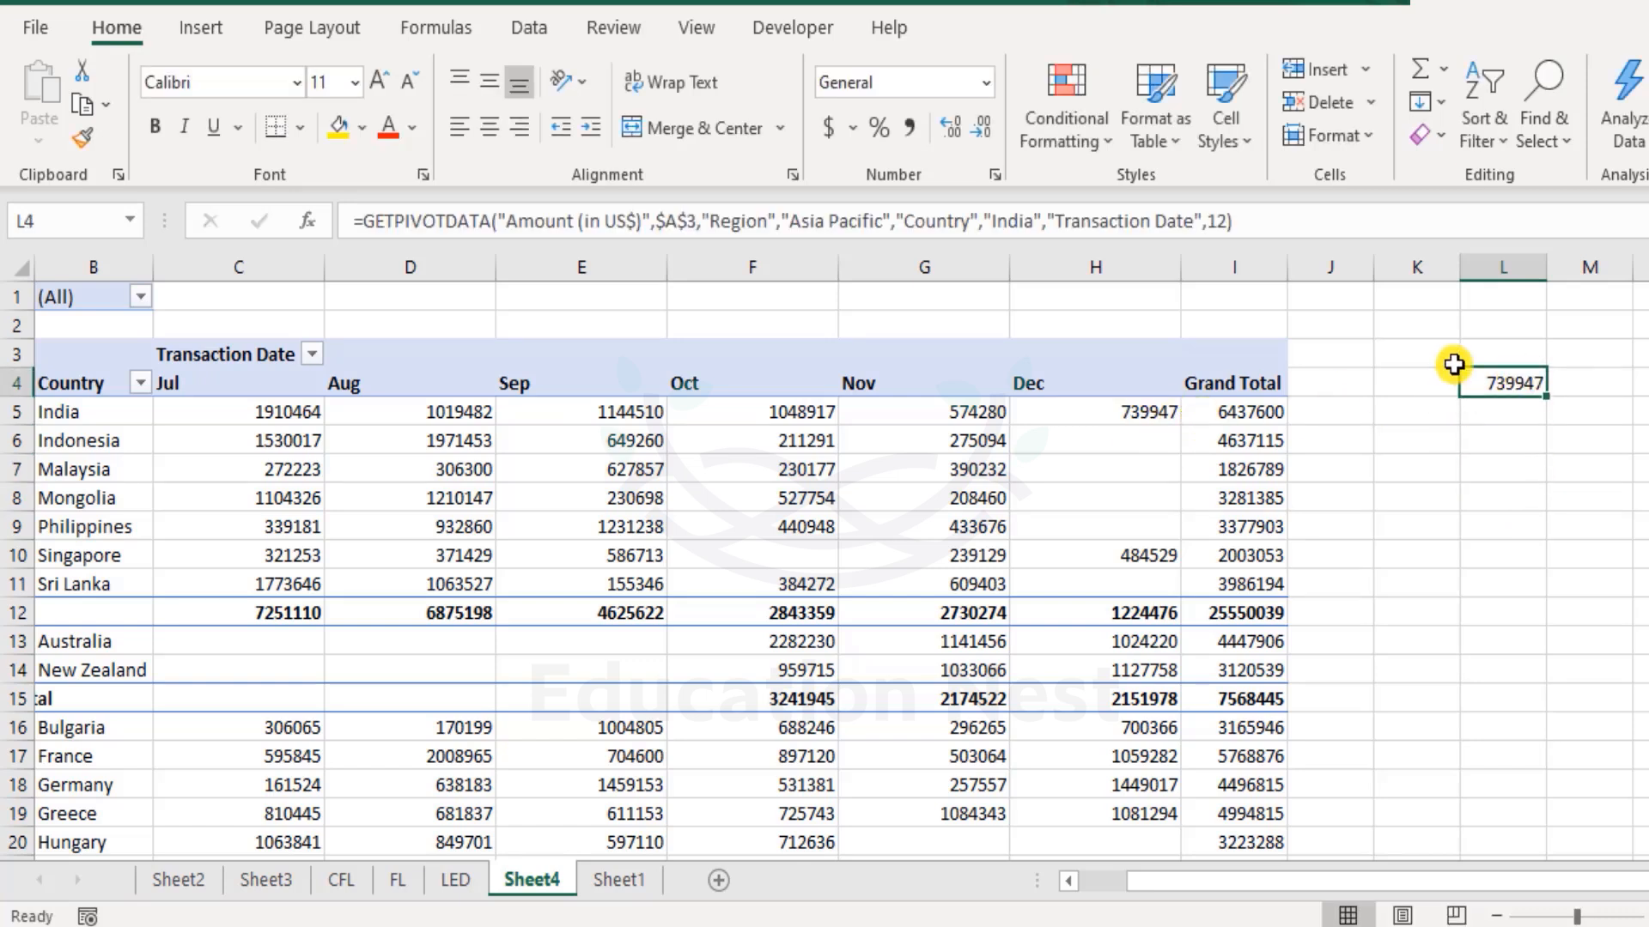
{"action": "key", "text": "Delete"}
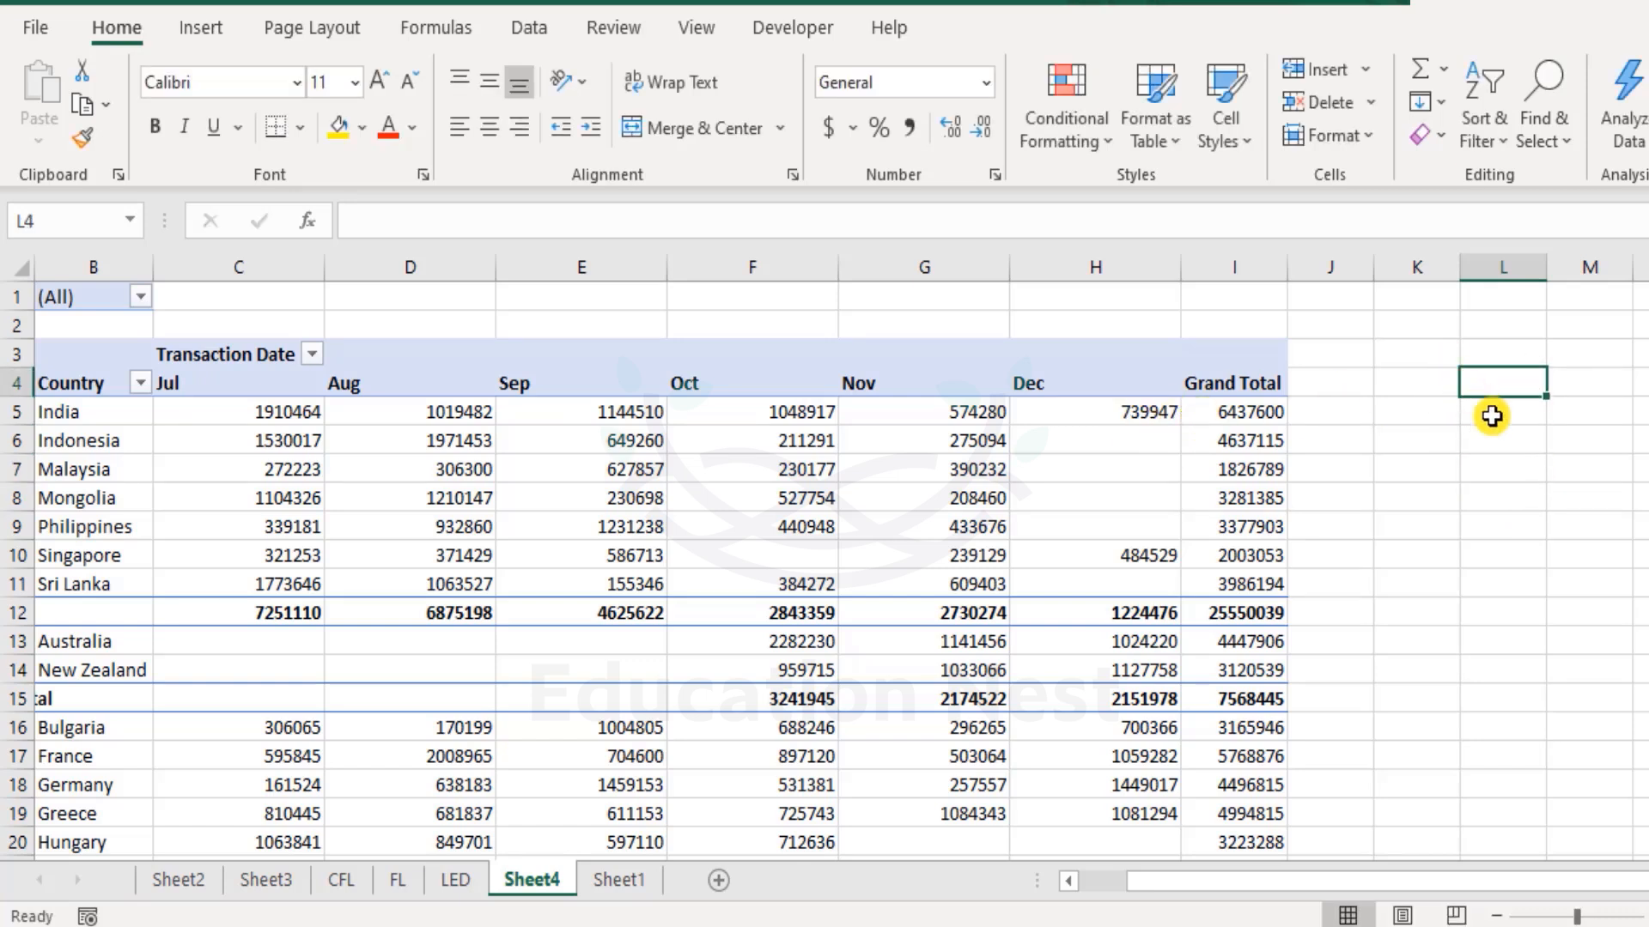
{"action": "left_click", "coordinate": [971, 434]}
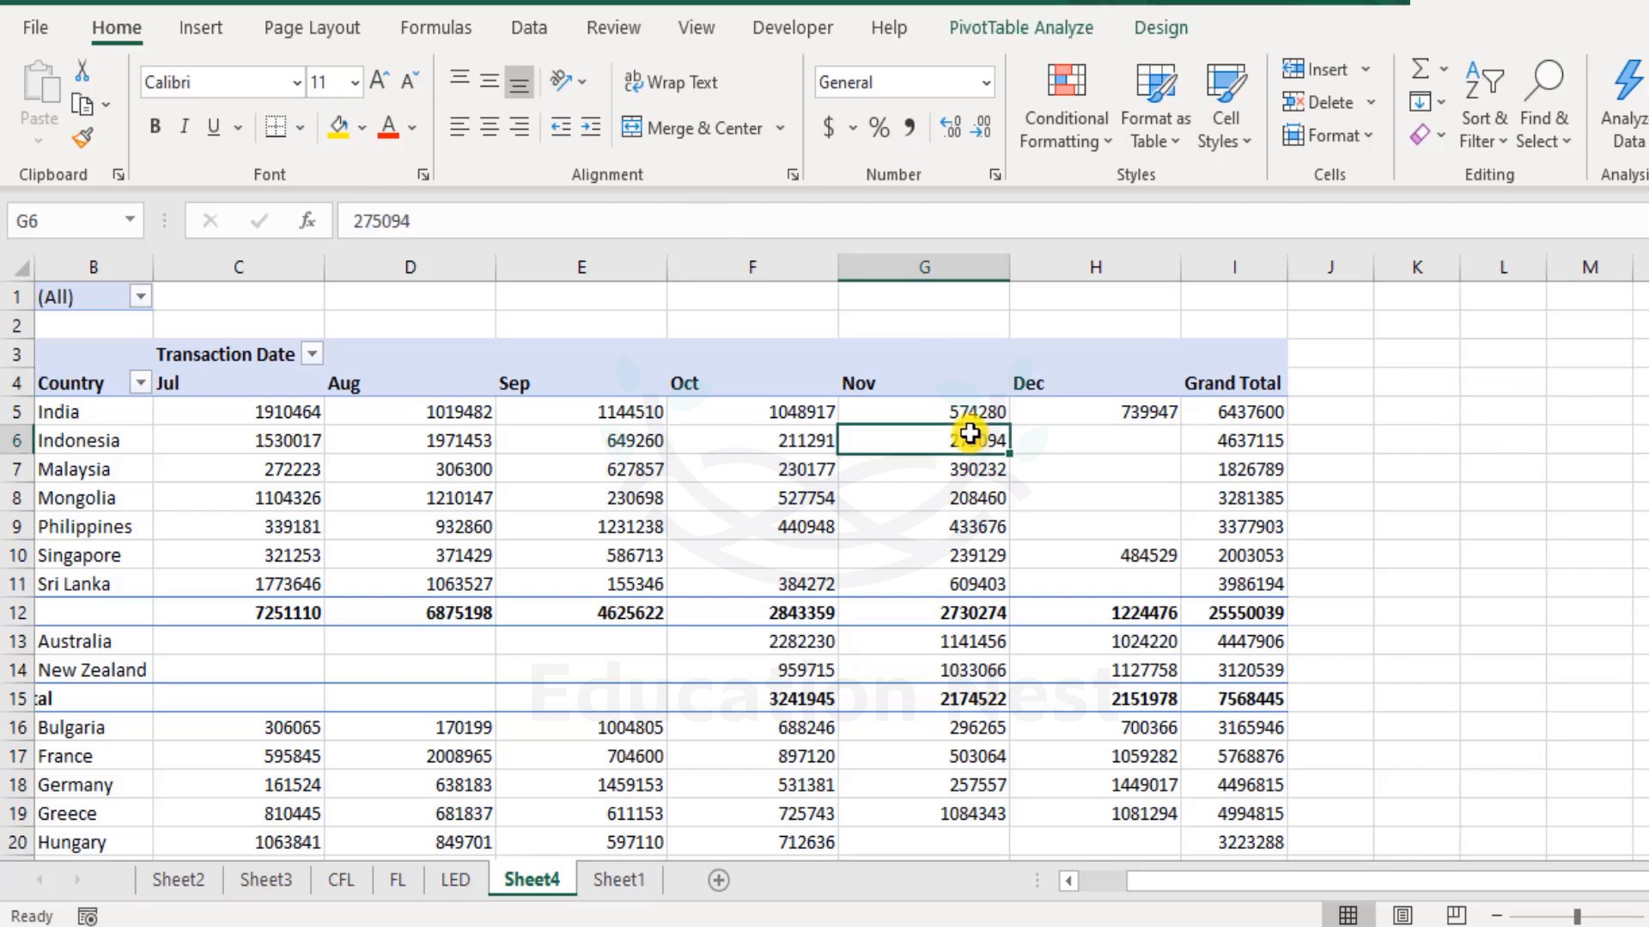
{"action": "left_click", "coordinate": [1065, 29]}
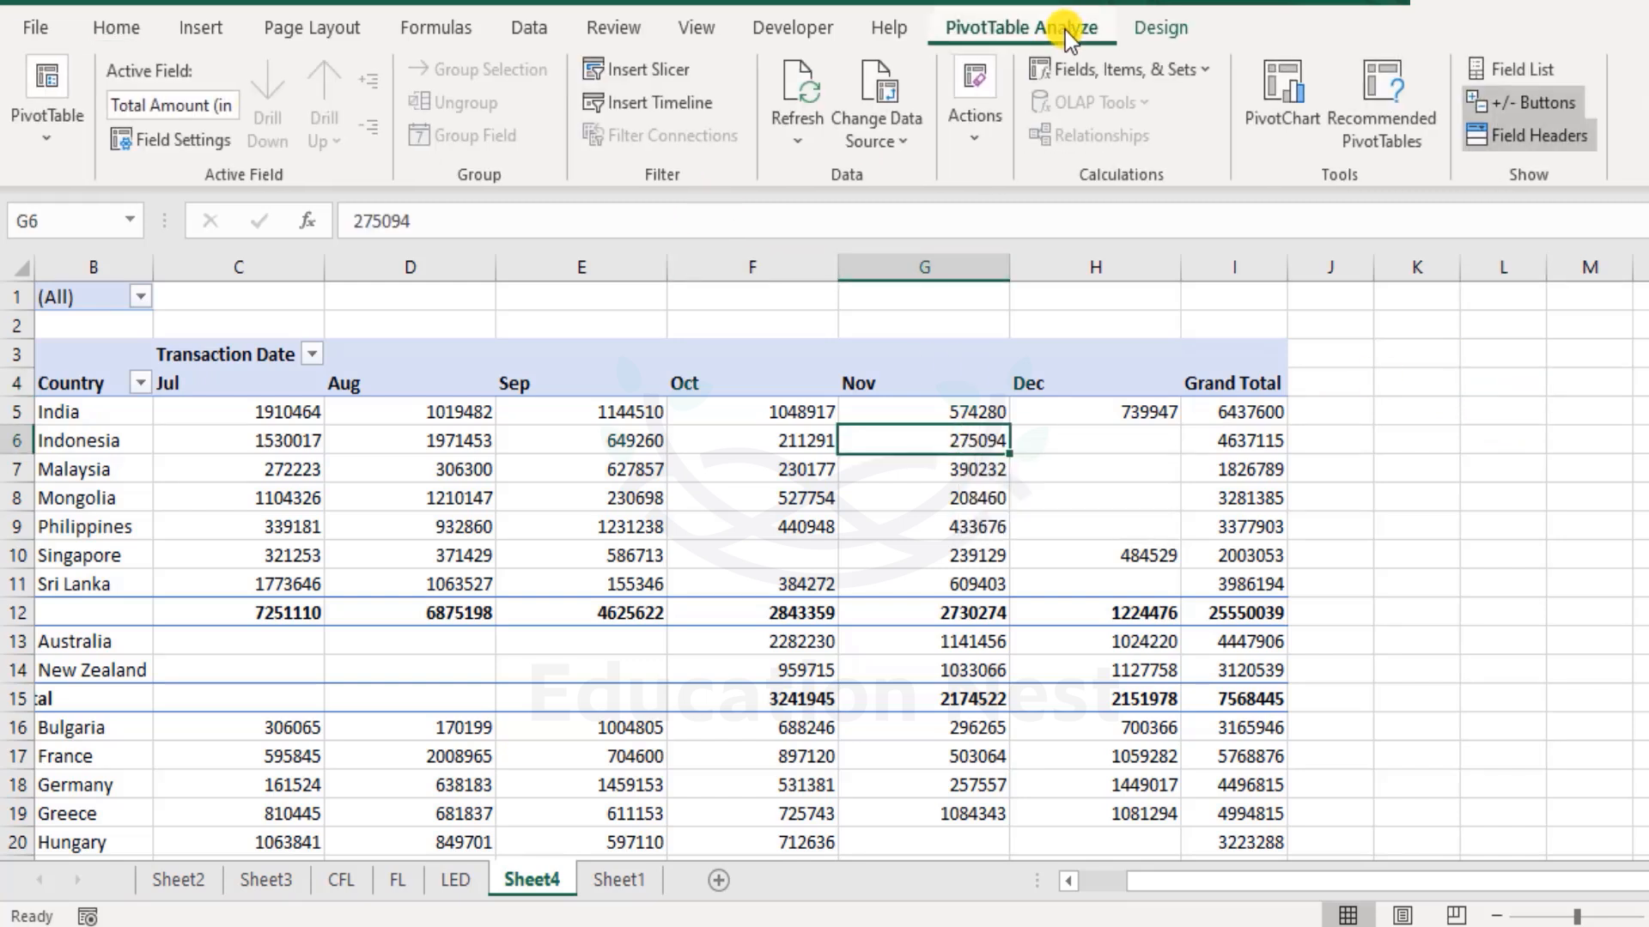
{"action": "left_click", "coordinate": [58, 142]}
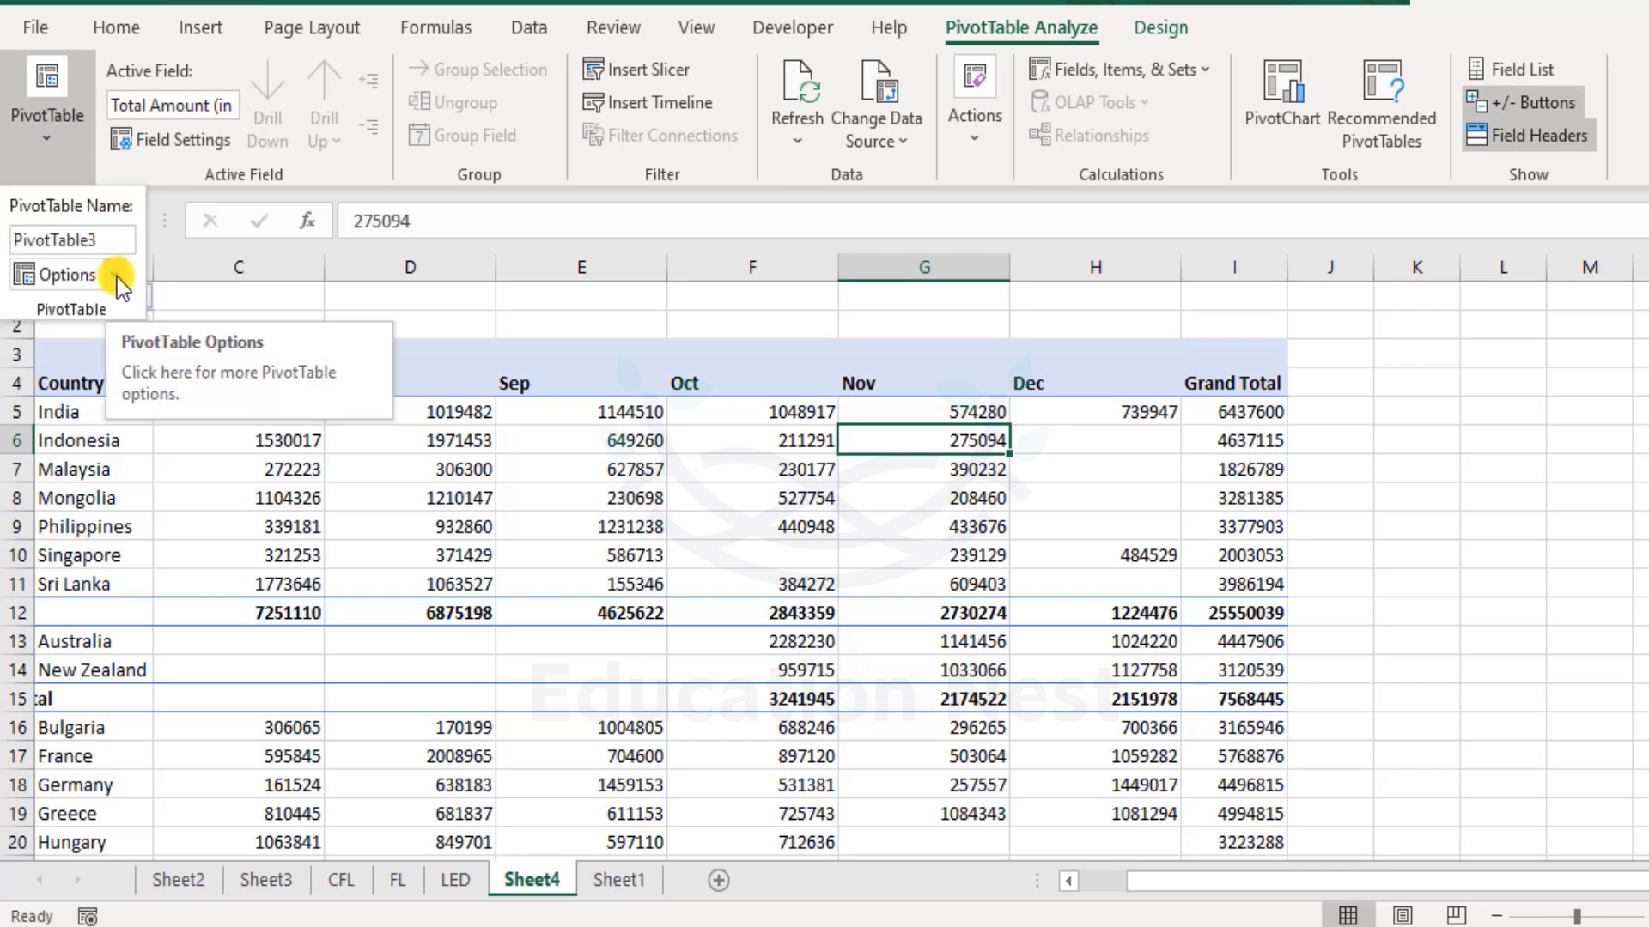
{"action": "left_click", "coordinate": [117, 276]}
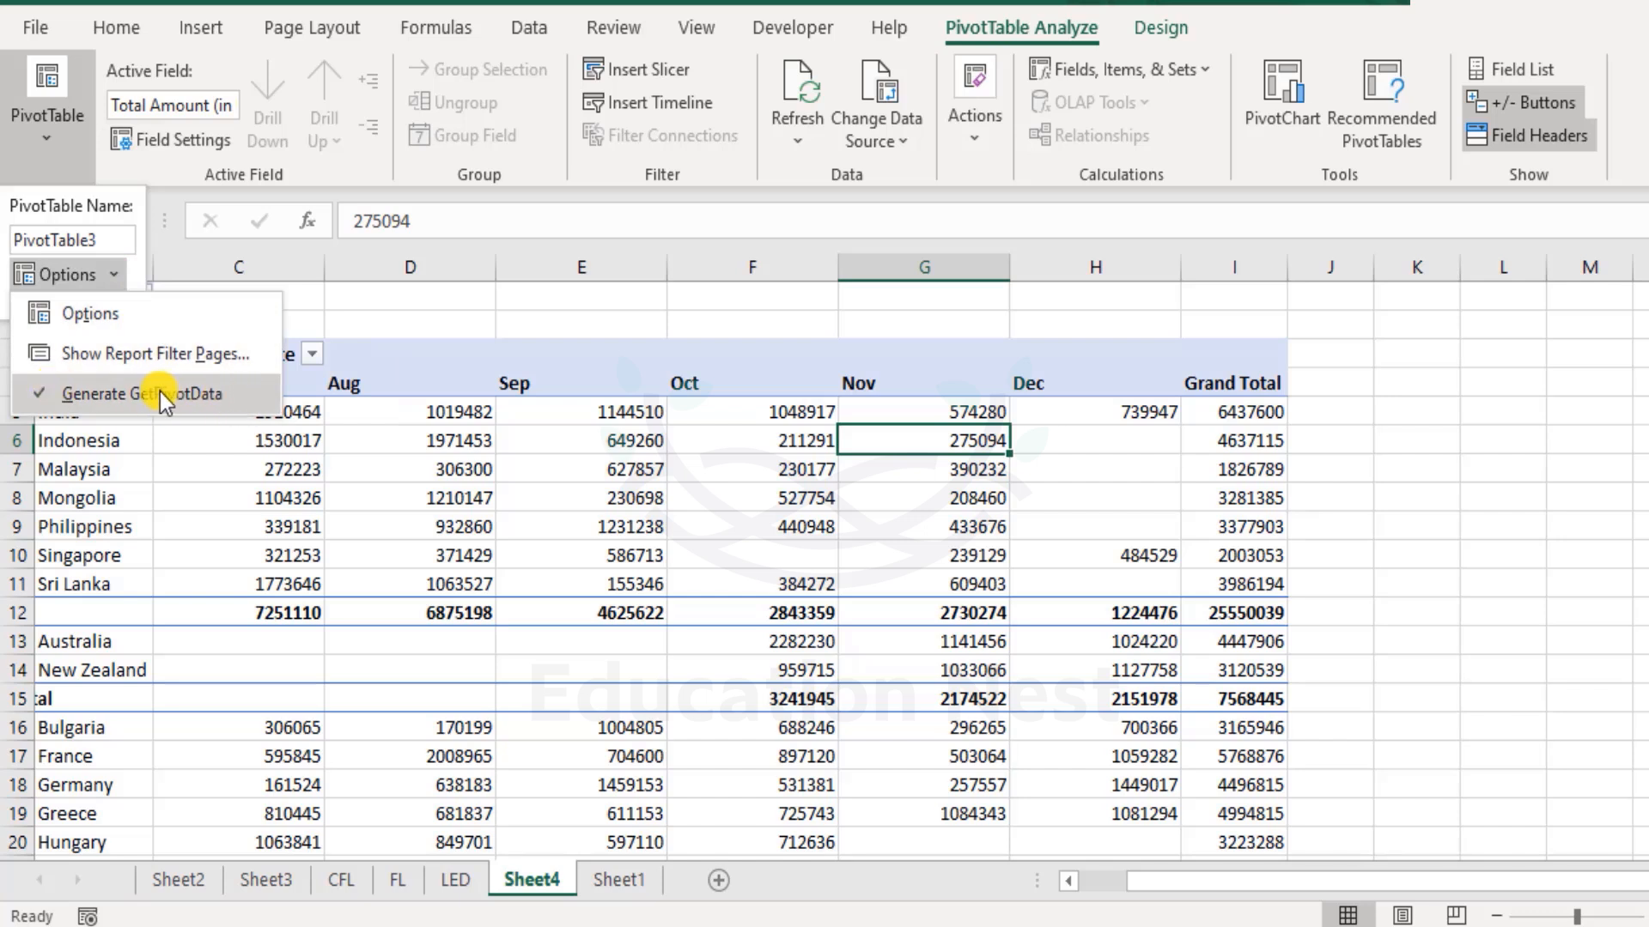
{"action": "left_click", "coordinate": [214, 388]}
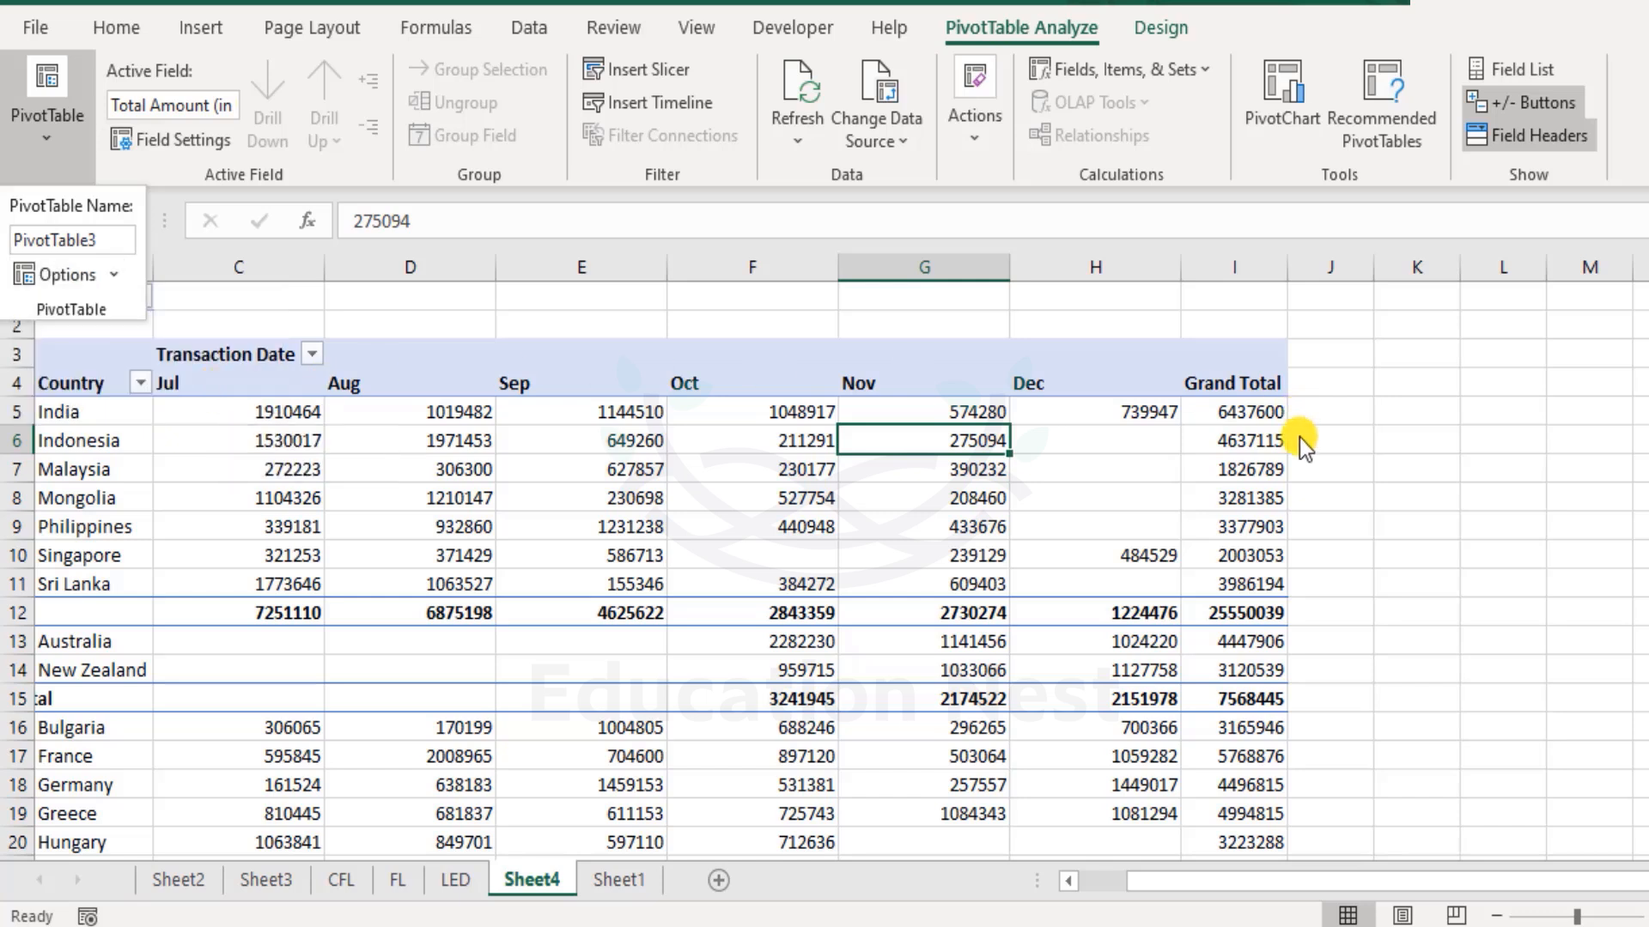
- Enter the plain reference =H5 to India's December amount in cell K5, and clear the cell again
{"action": "left_click", "coordinate": [1440, 428]}
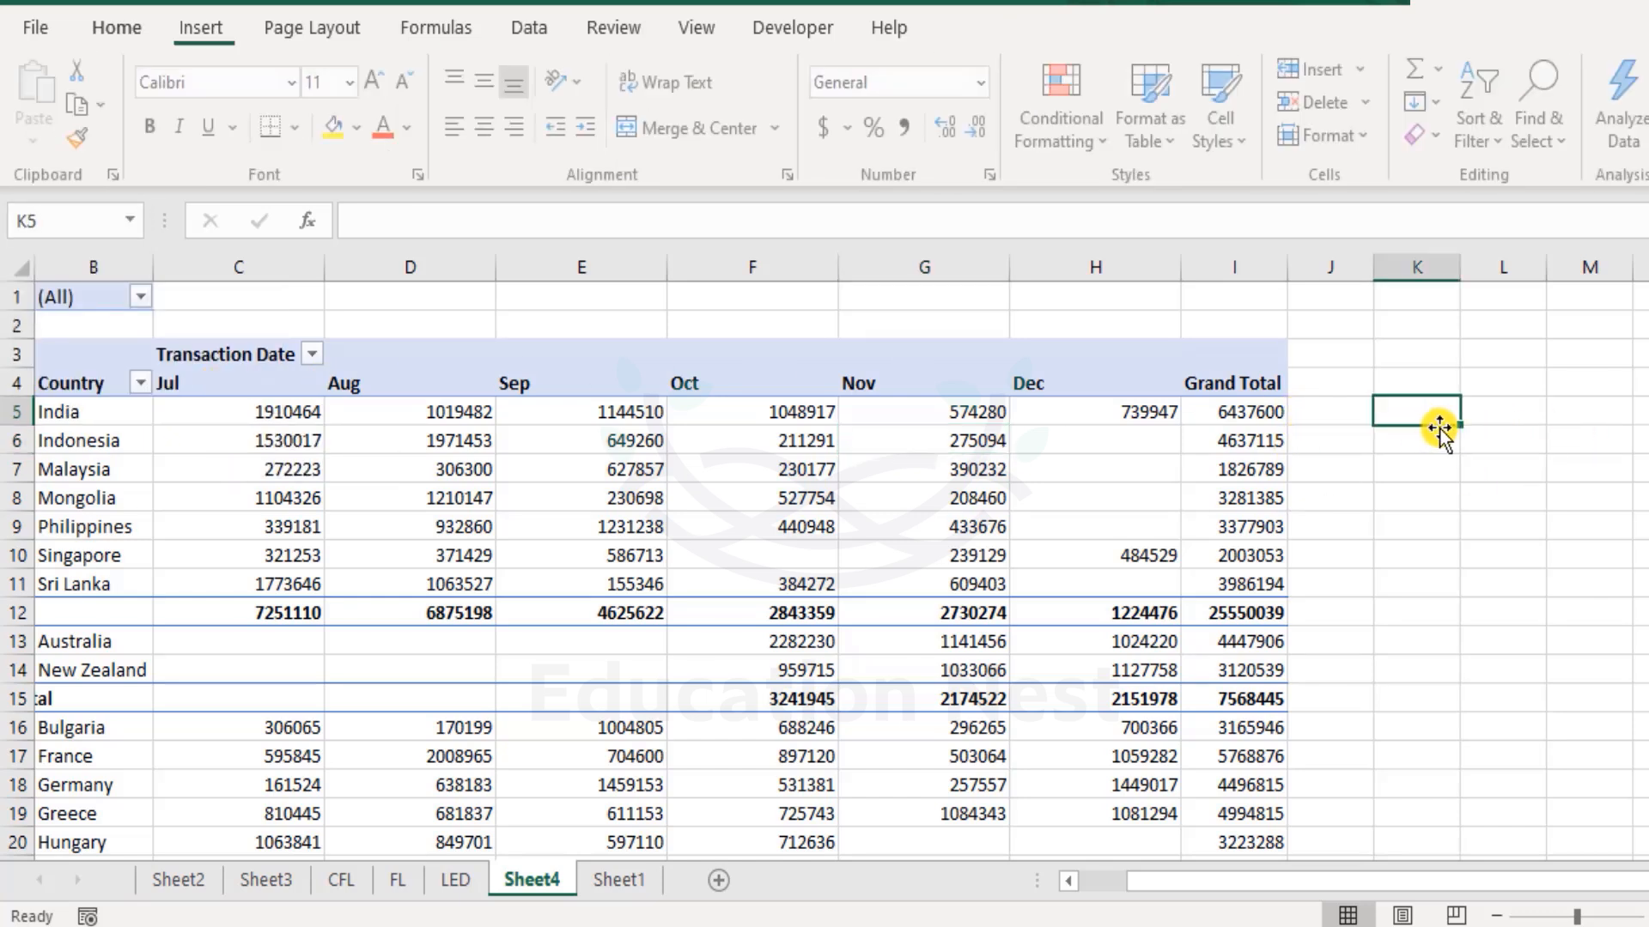
{"action": "type", "text": "="}
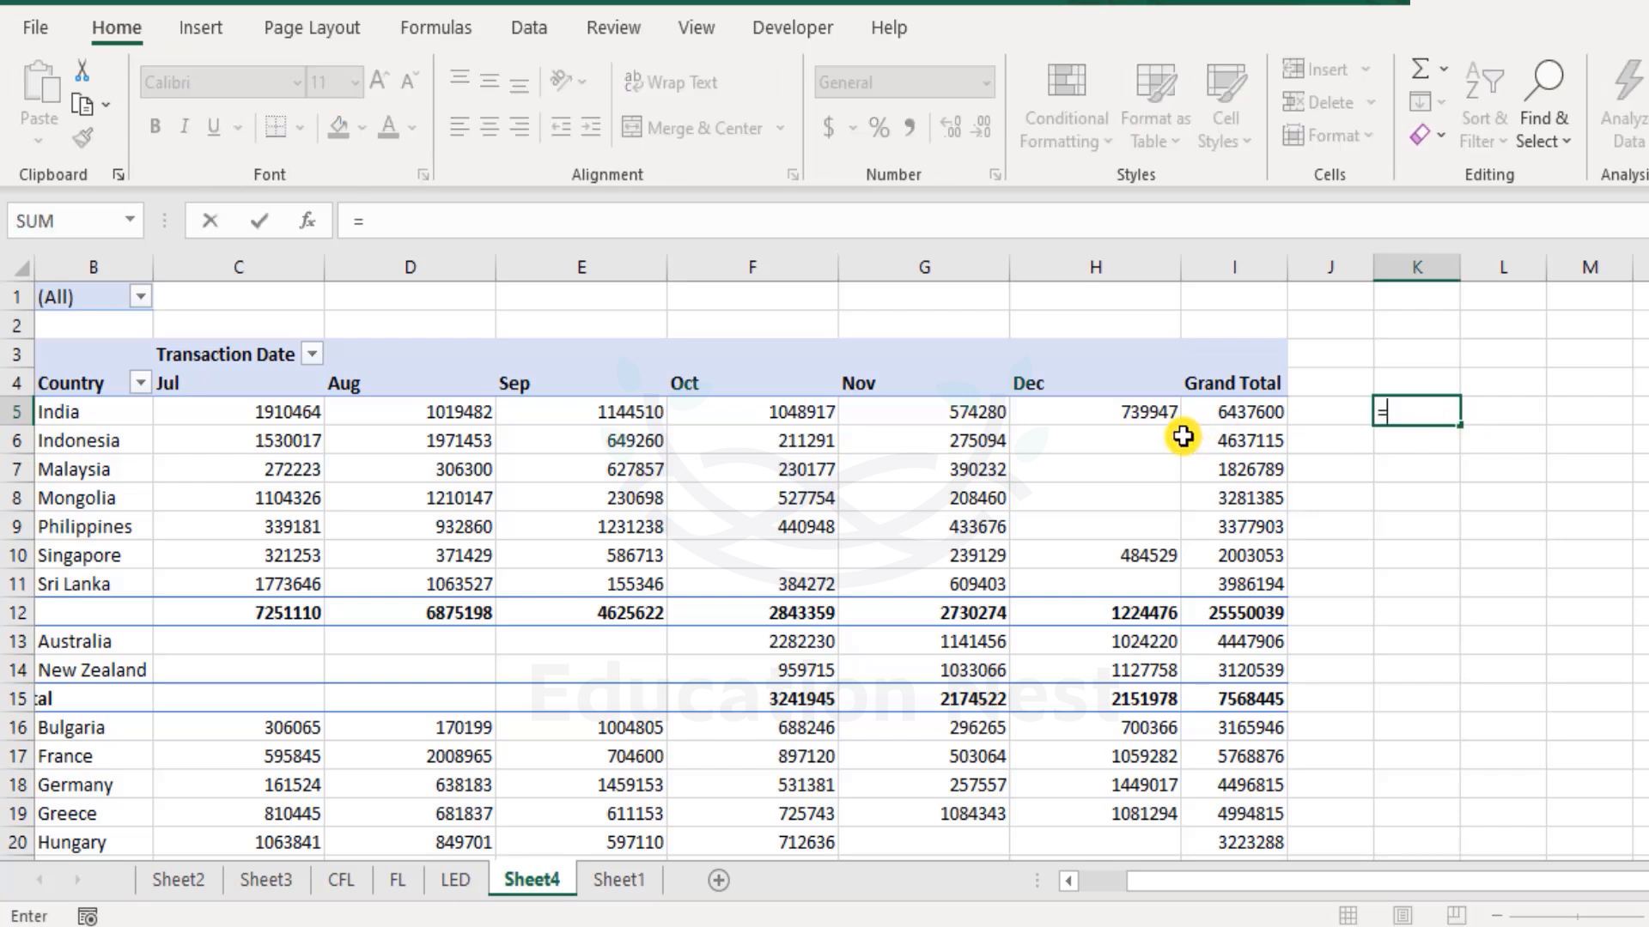
{"action": "left_click", "coordinate": [1141, 409]}
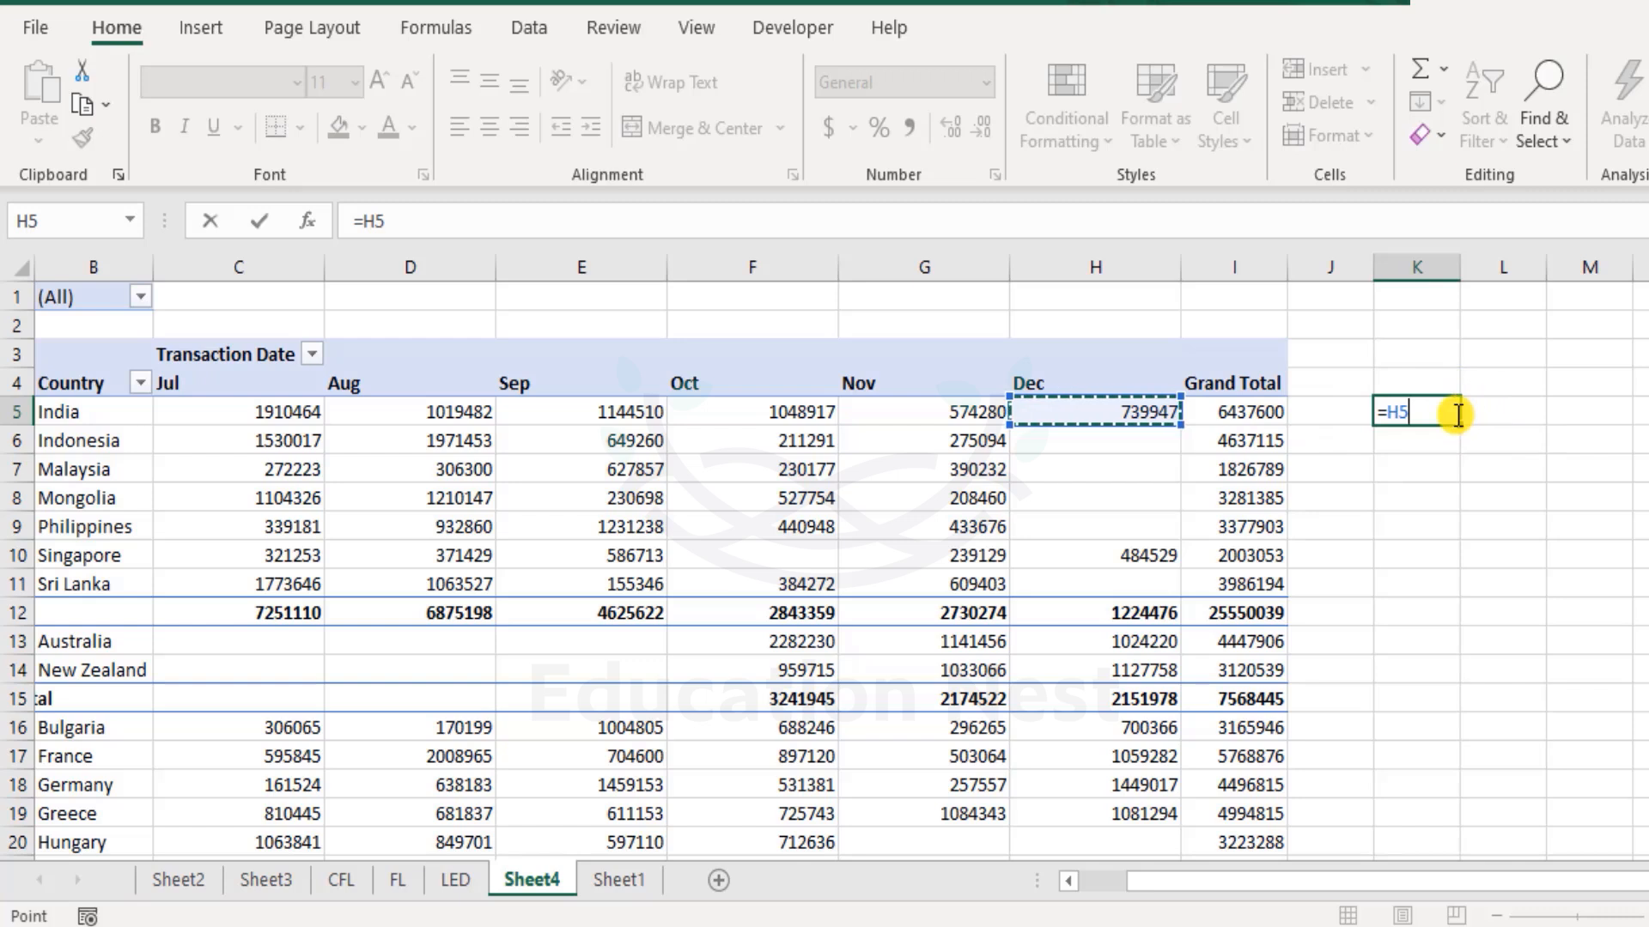
{"action": "key", "text": "Return"}
{"action": "left_click", "coordinate": [1387, 415]}
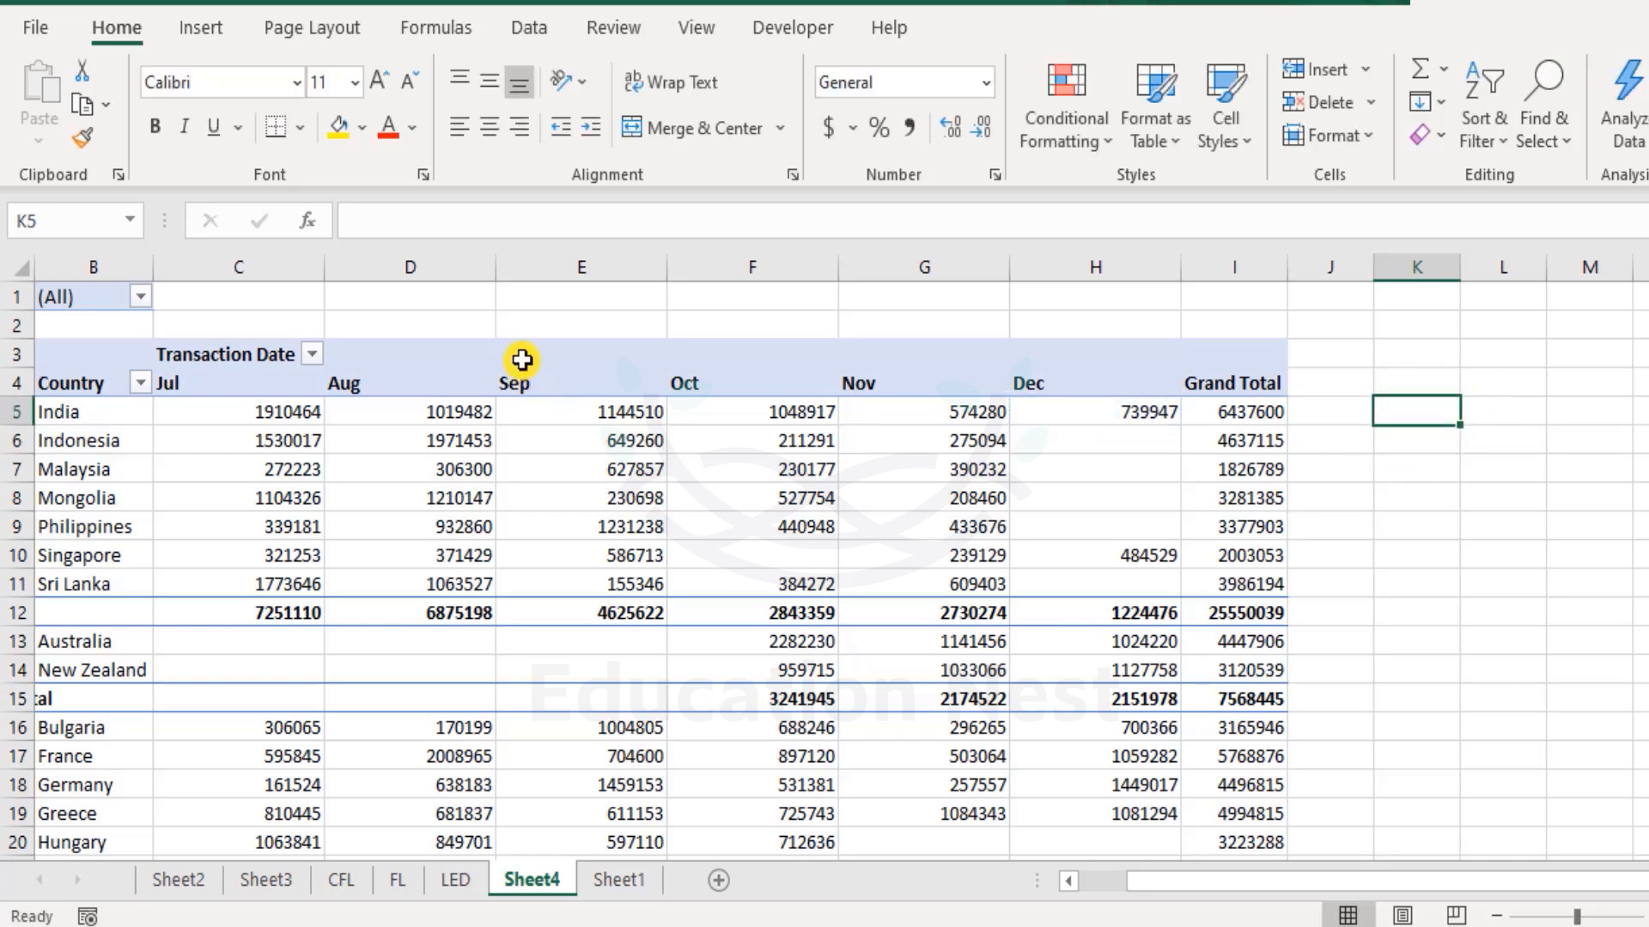
- Fit columns D to I of the PivotTable to their contents and widen them slightly to an equal width
{"action": "left_click_drag", "start_coordinate": [292, 267], "coordinate": [1217, 257]}
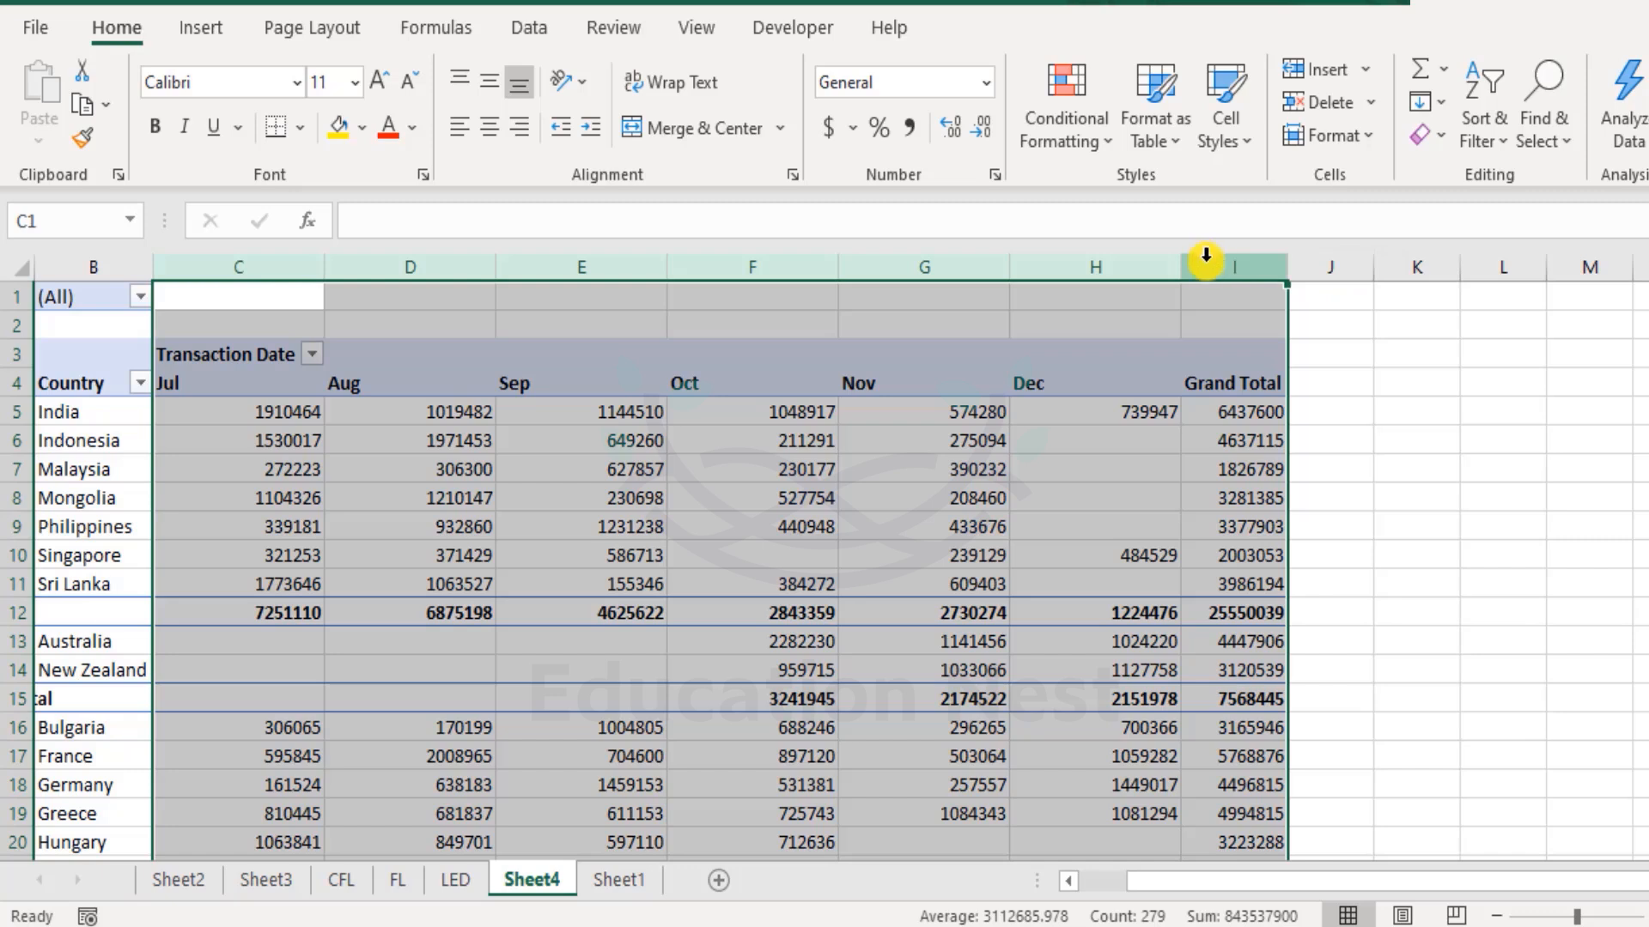
{"action": "left_click", "coordinate": [427, 526]}
{"action": "left_click_drag", "start_coordinate": [451, 257], "coordinate": [1208, 255]}
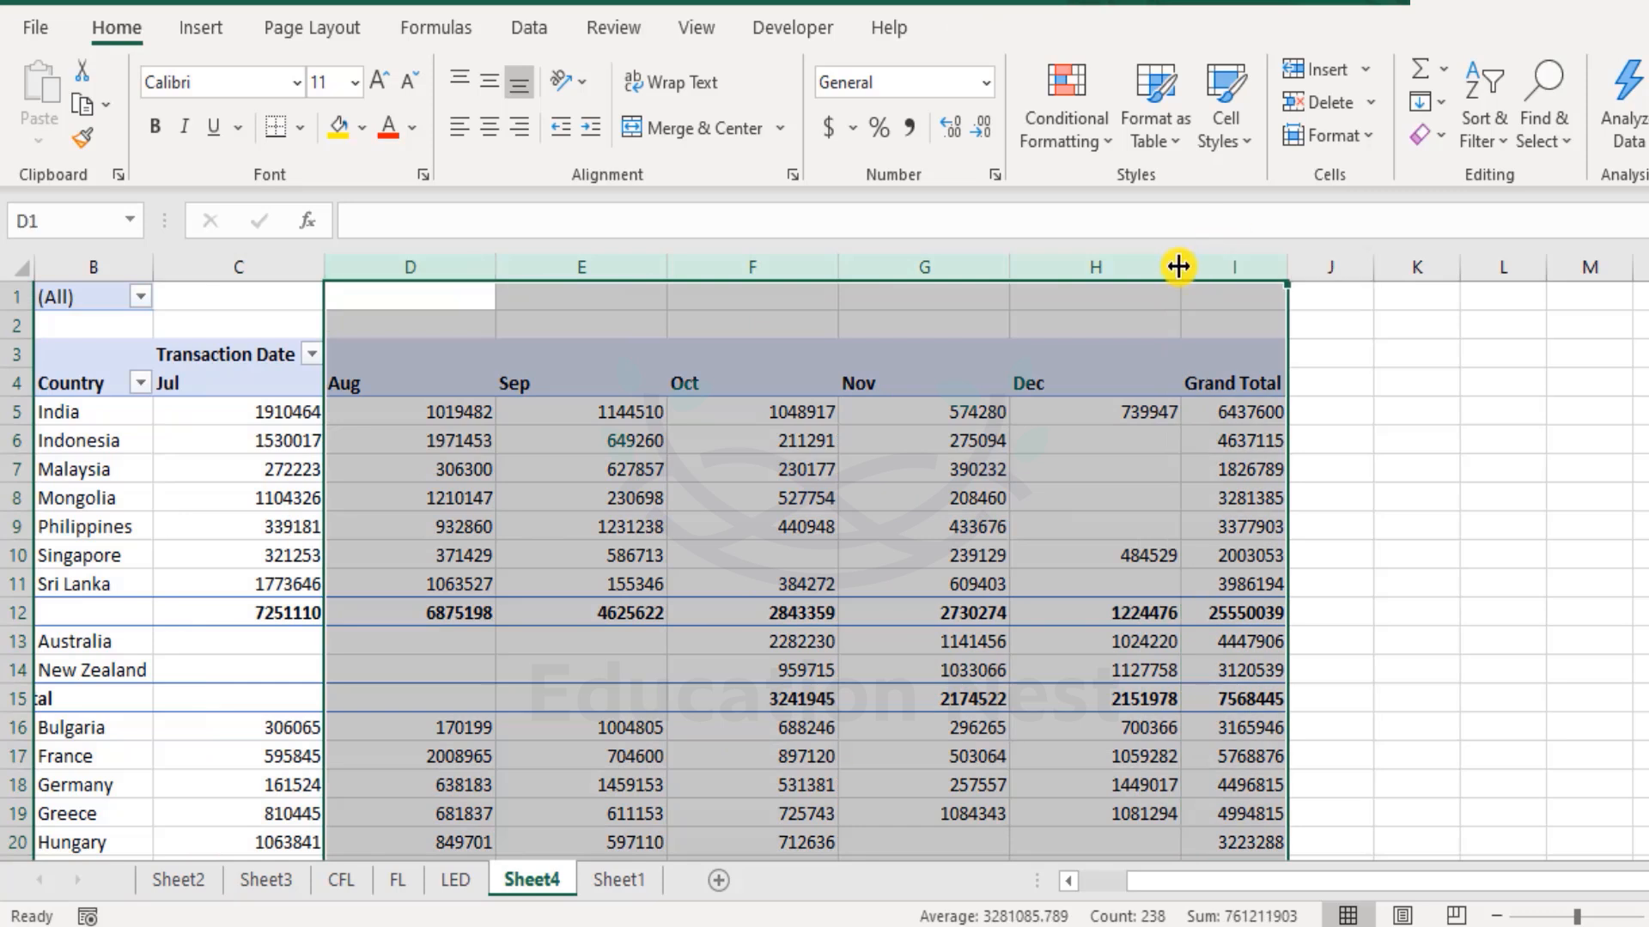
{"action": "double_click", "coordinate": [1178, 267]}
{"action": "left_click", "coordinate": [700, 533]}
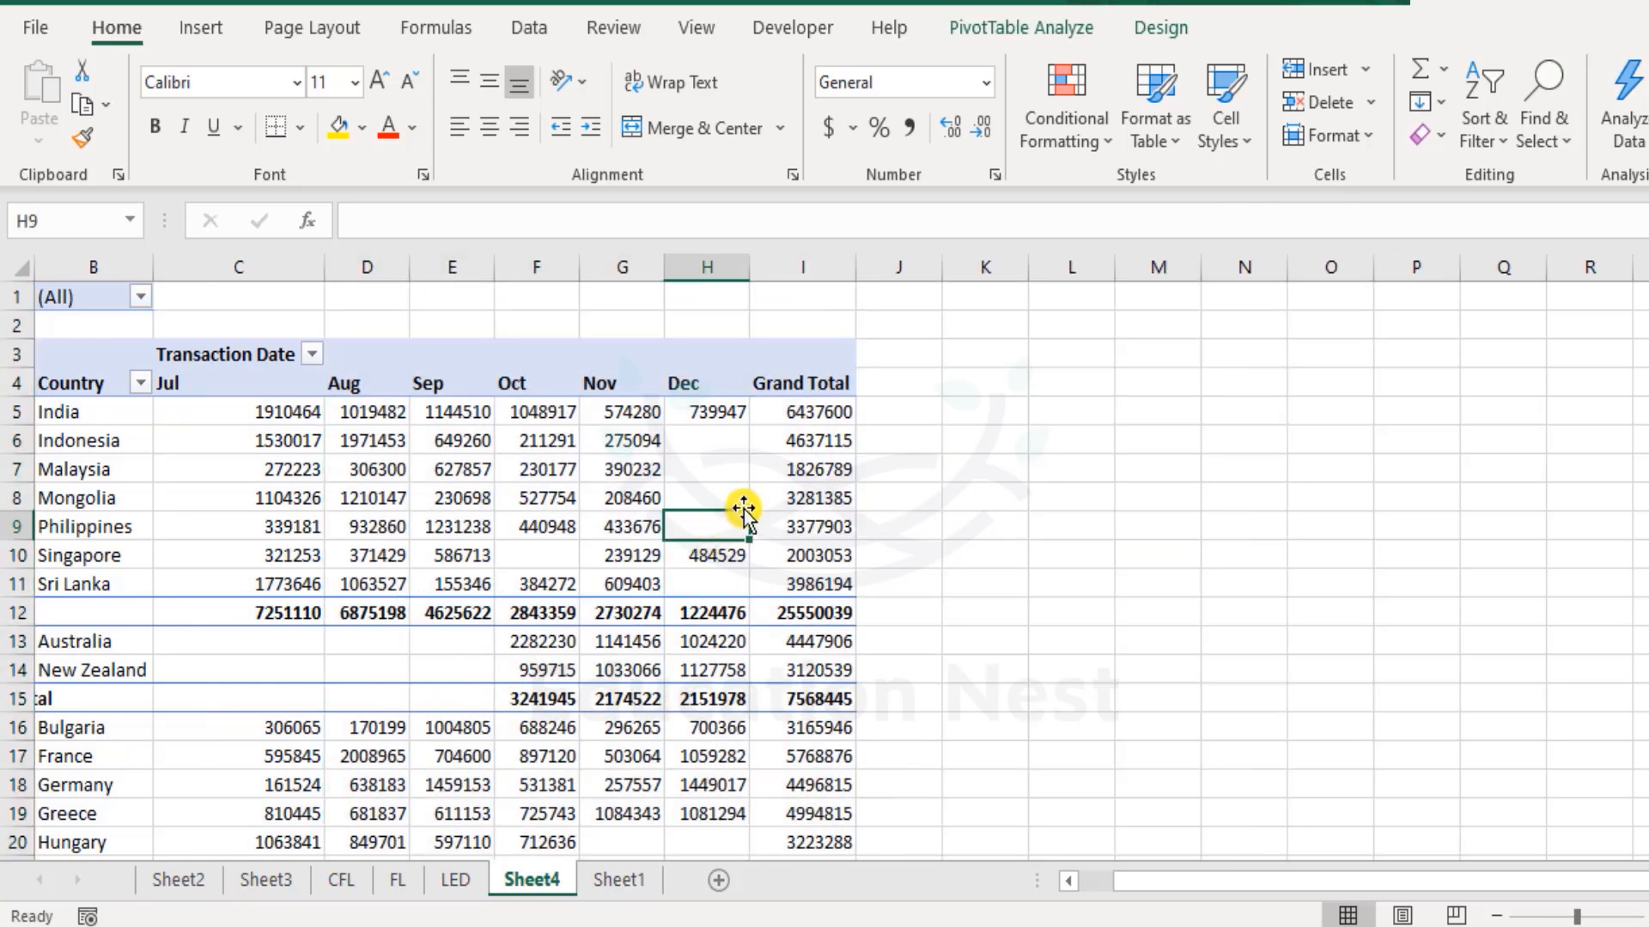
{"action": "left_click_drag", "start_coordinate": [378, 266], "coordinate": [777, 259]}
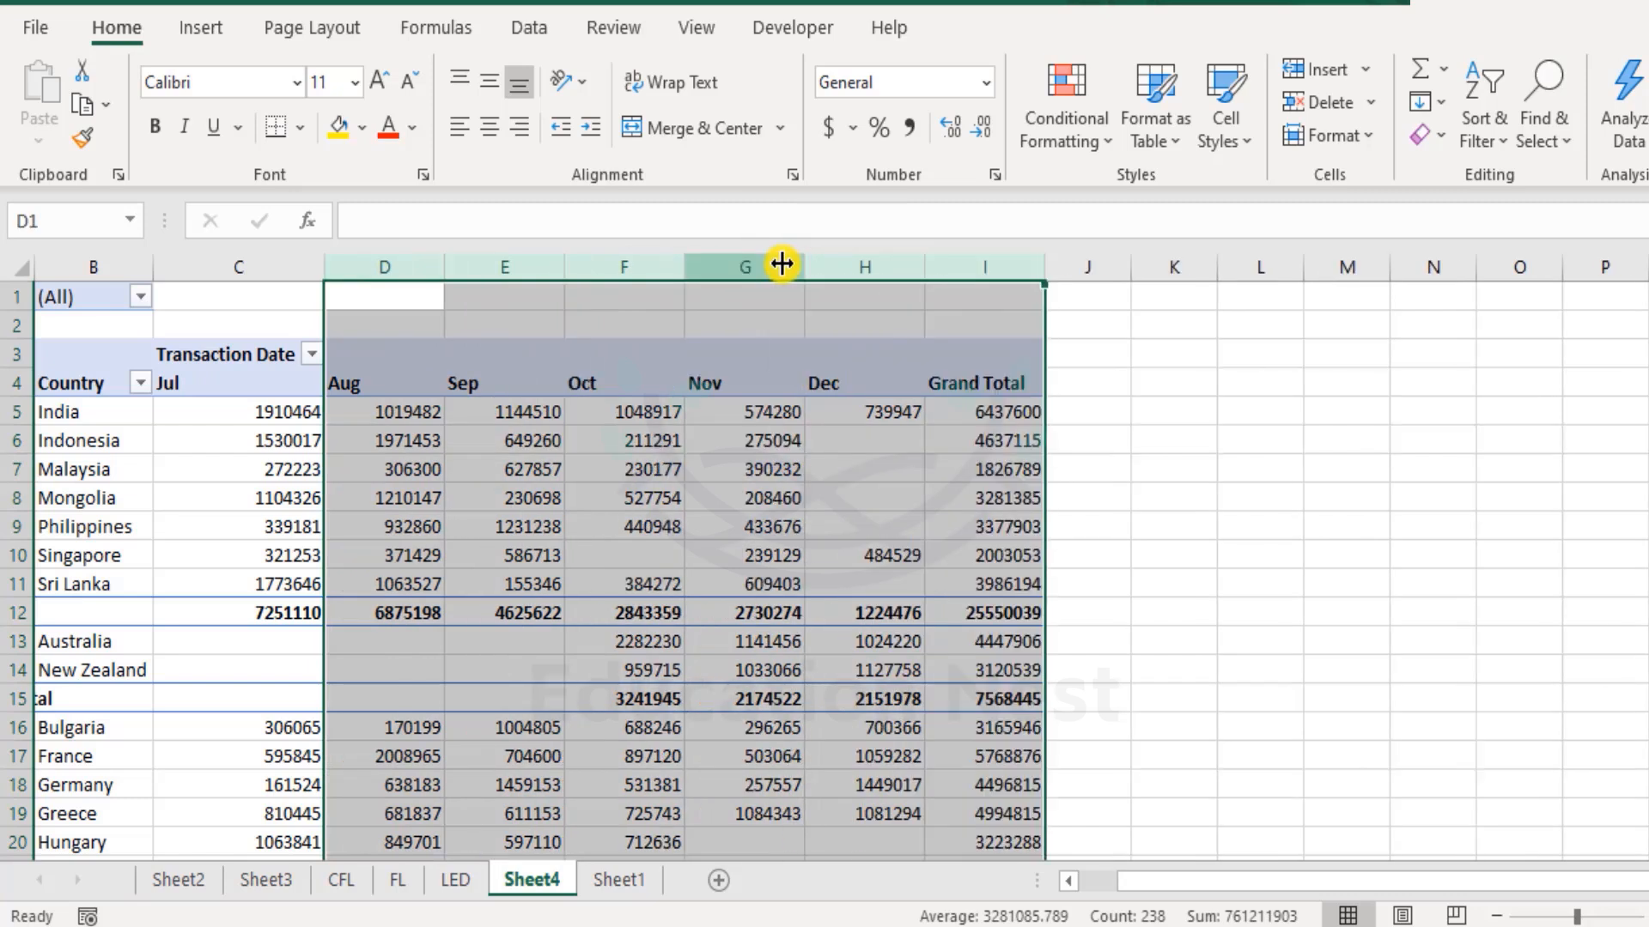
{"action": "left_click", "coordinate": [666, 543]}
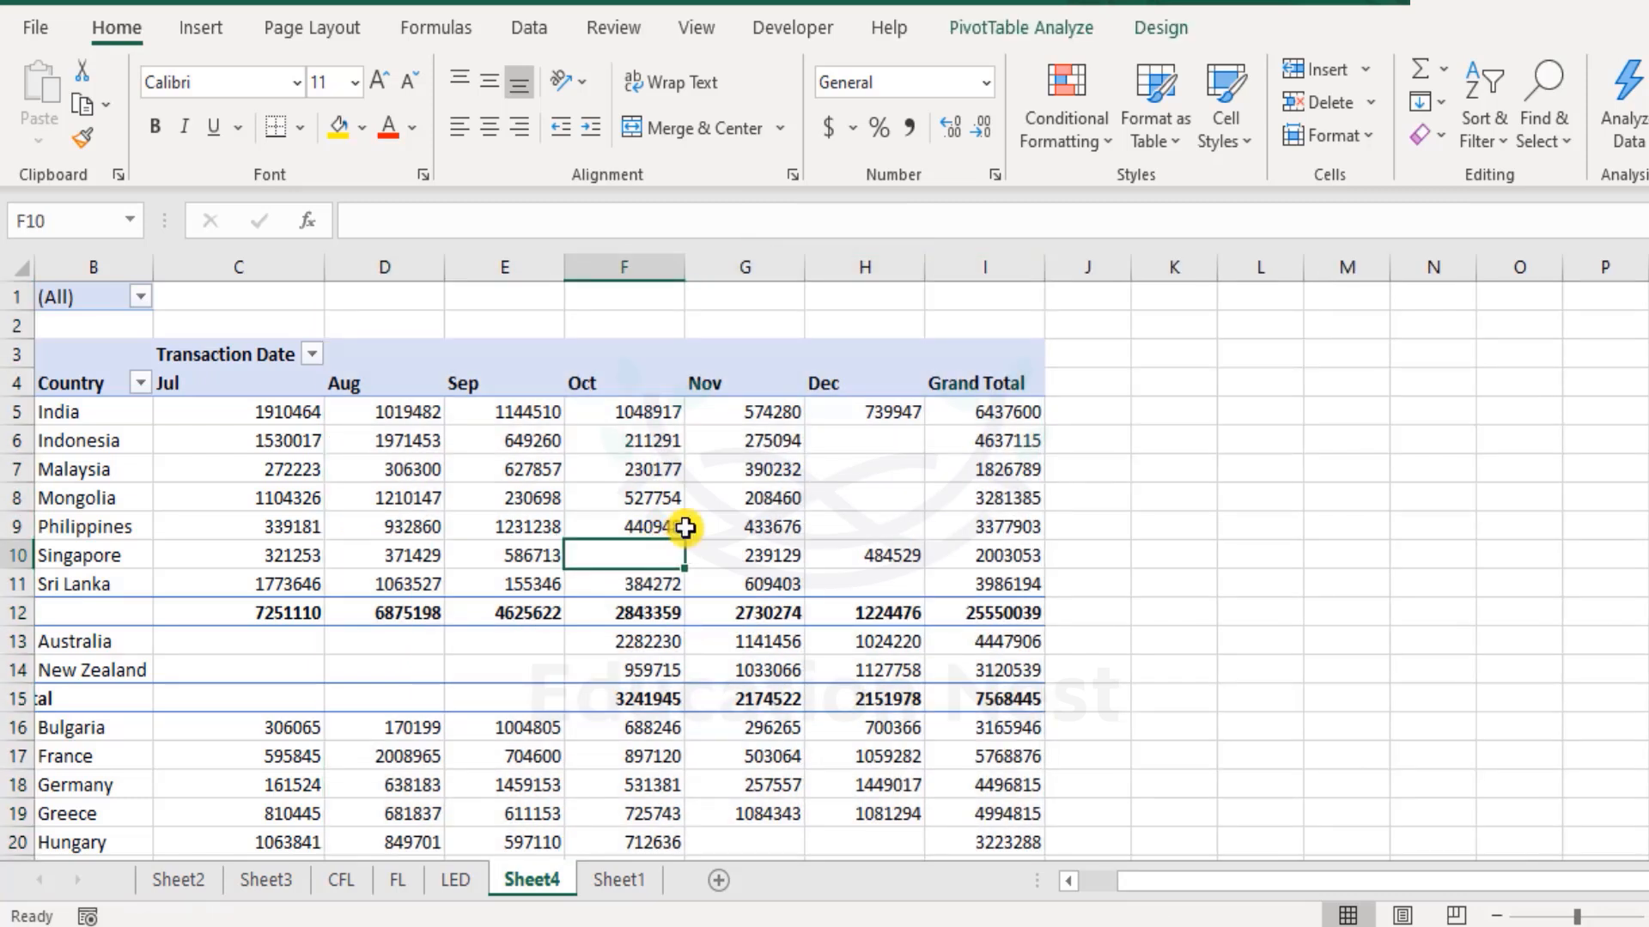
- Refresh the PivotTable, and resize columns D to I to an equal width again
{"action": "scroll", "coordinate": [684, 528], "scroll_direction": "down", "scroll_amount": 1}
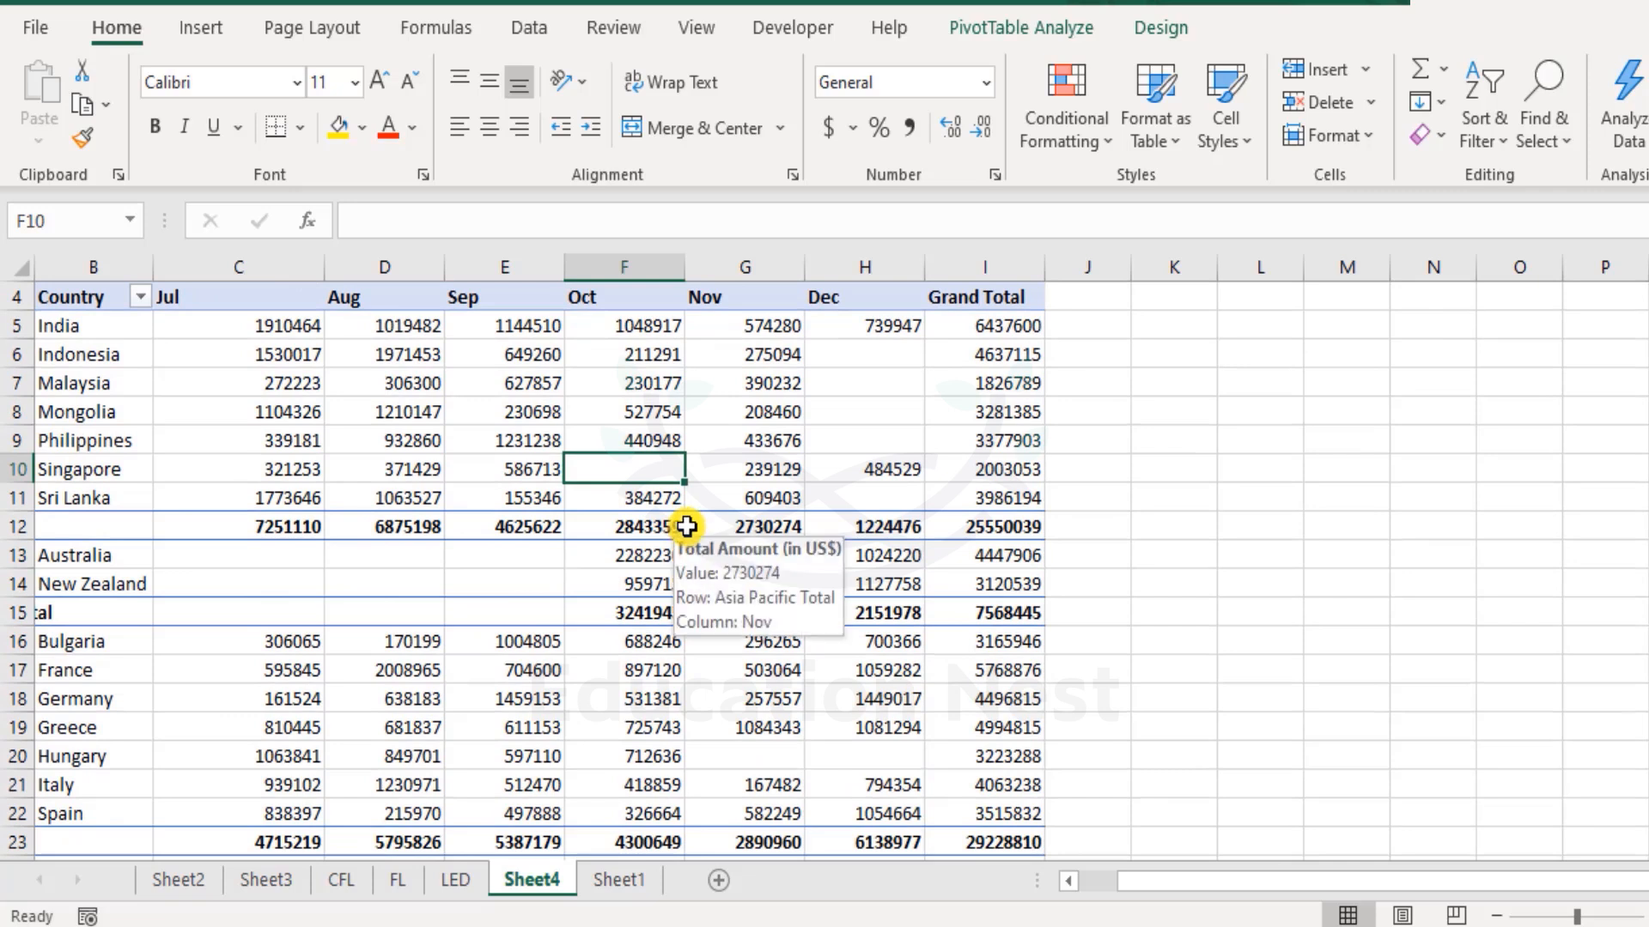
{"action": "scroll", "coordinate": [687, 528], "scroll_direction": "up", "scroll_amount": 1}
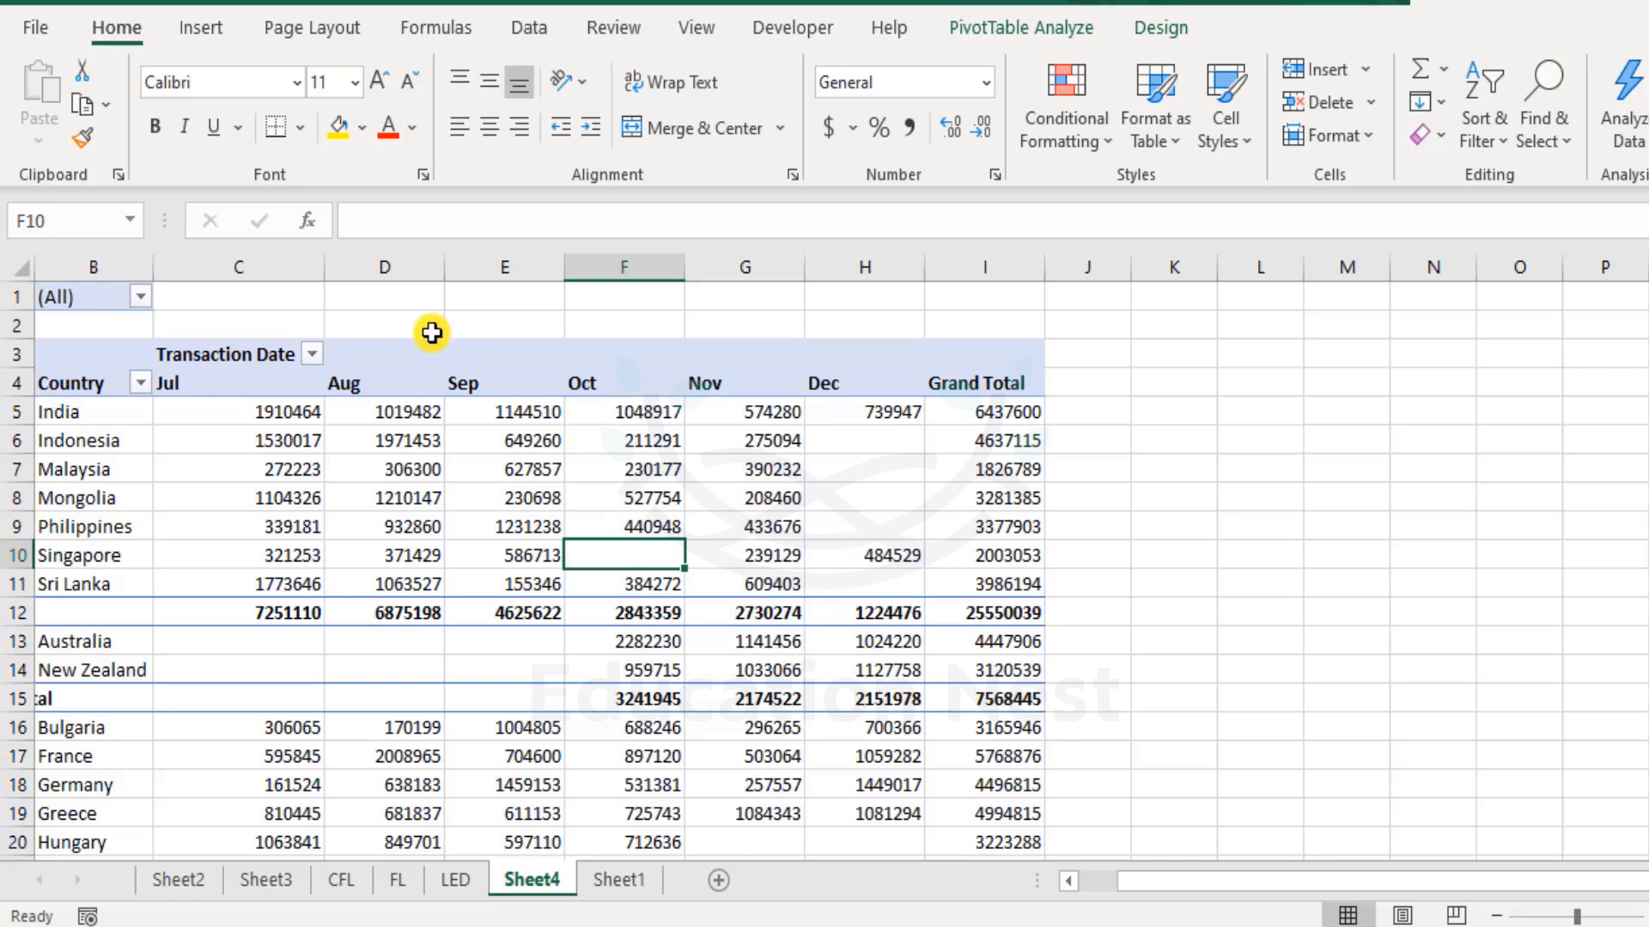
{"action": "left_click_drag", "start_coordinate": [412, 259], "coordinate": [903, 247]}
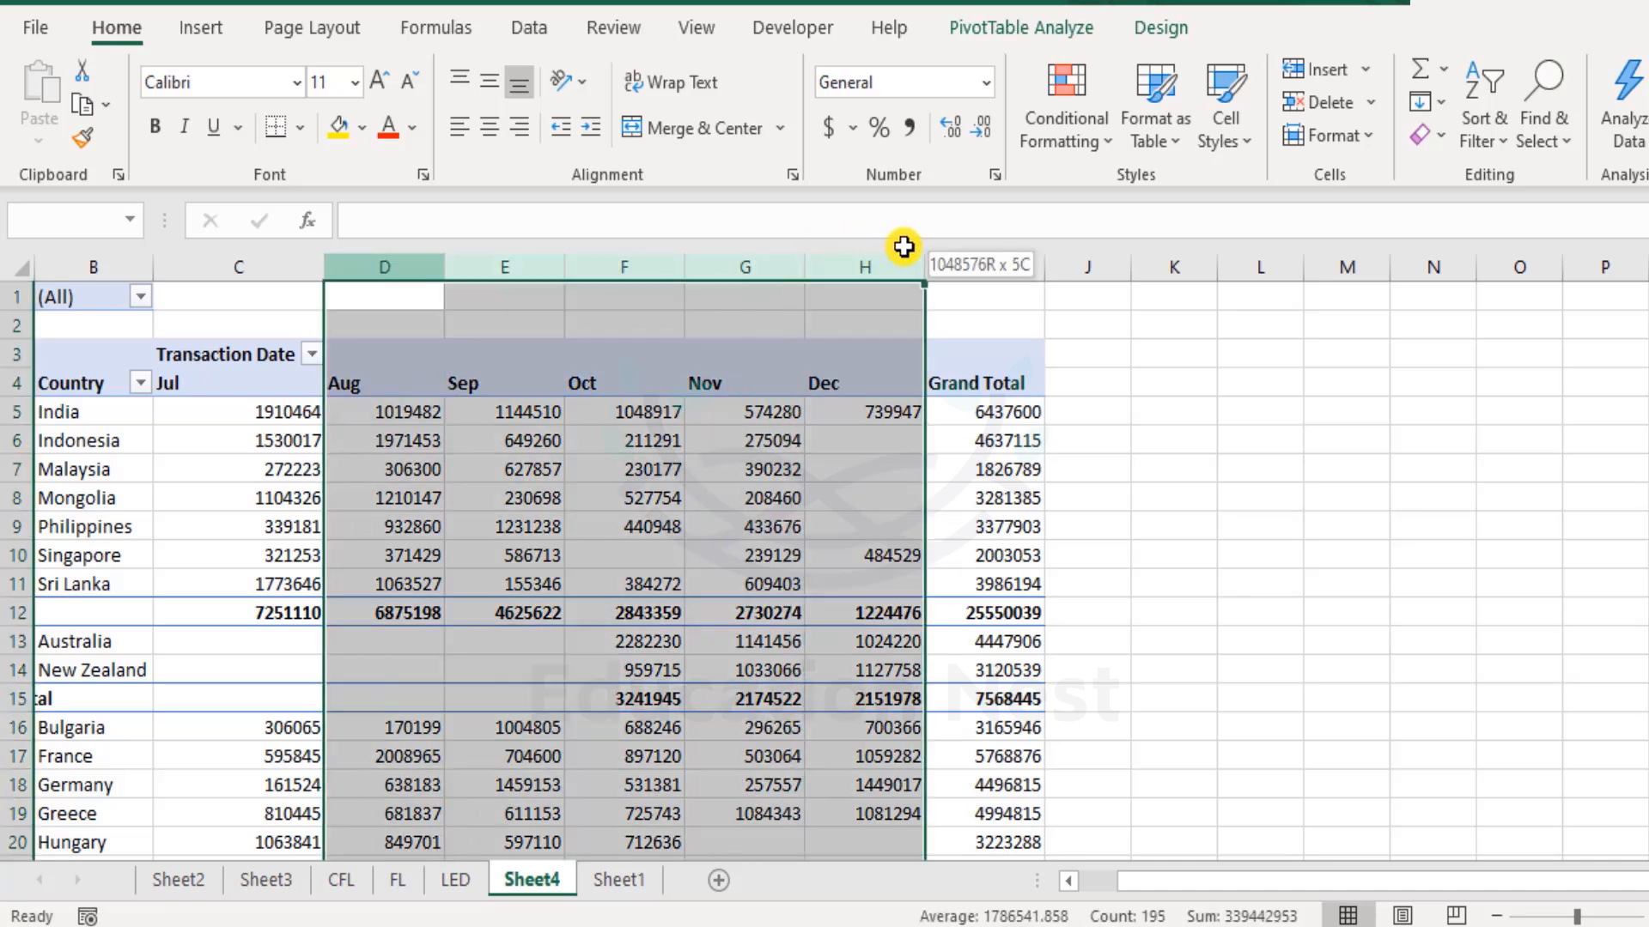
{"action": "left_click", "coordinate": [291, 468]}
{"action": "left_click_drag", "start_coordinate": [290, 460], "coordinate": [289, 463]}
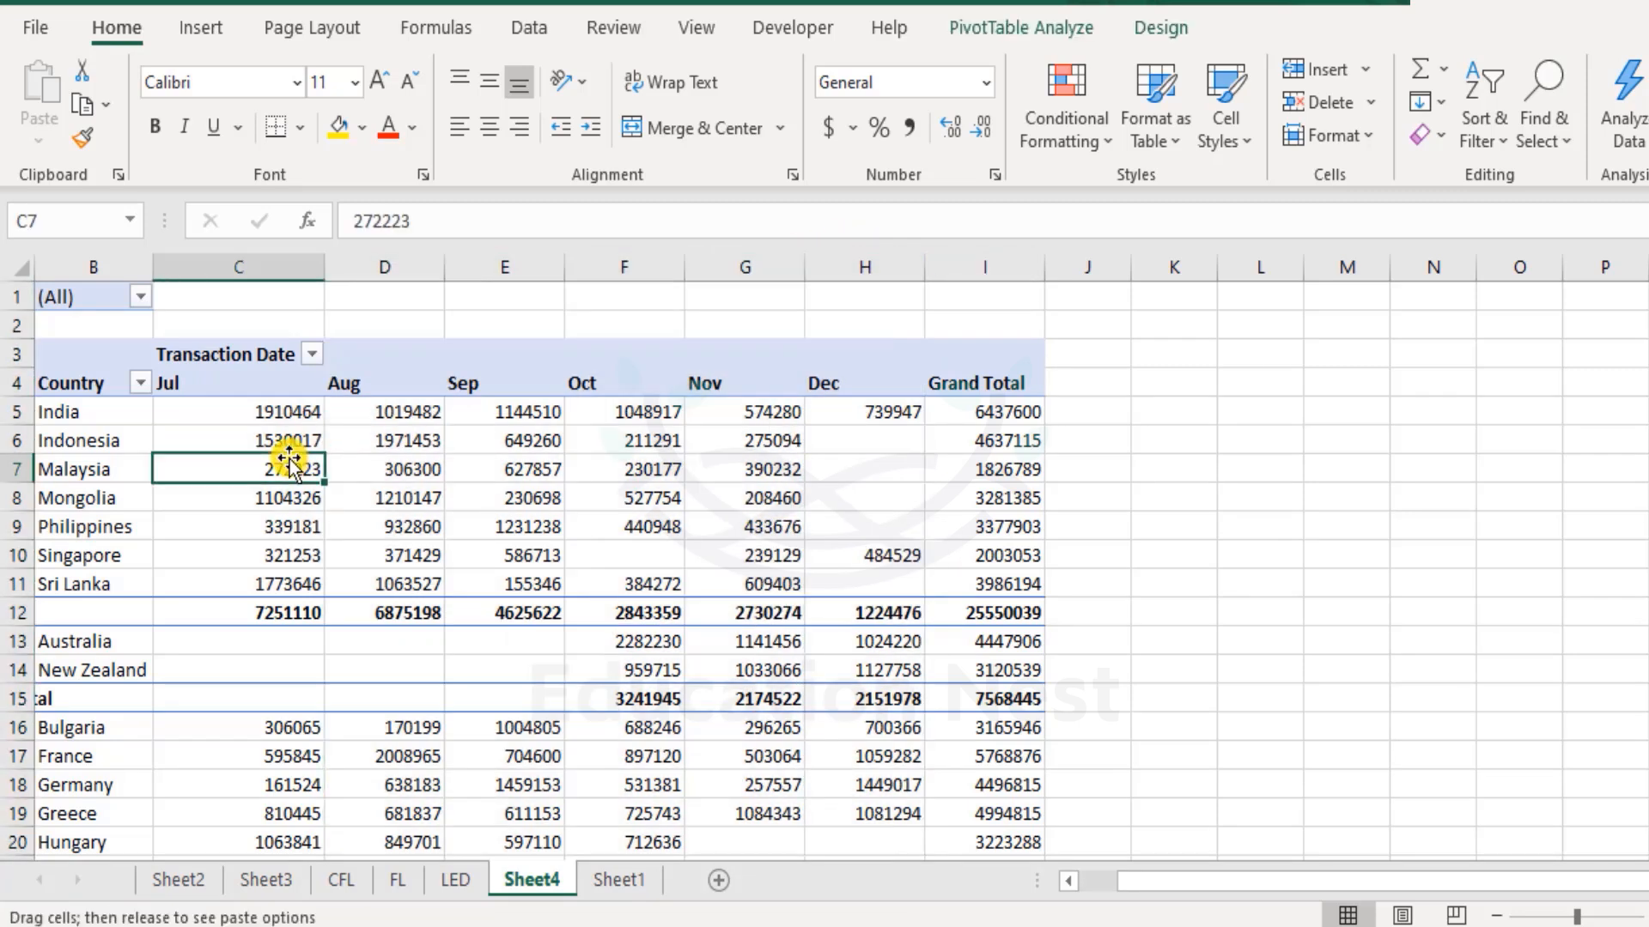
{"action": "right_click", "coordinate": [286, 465]}
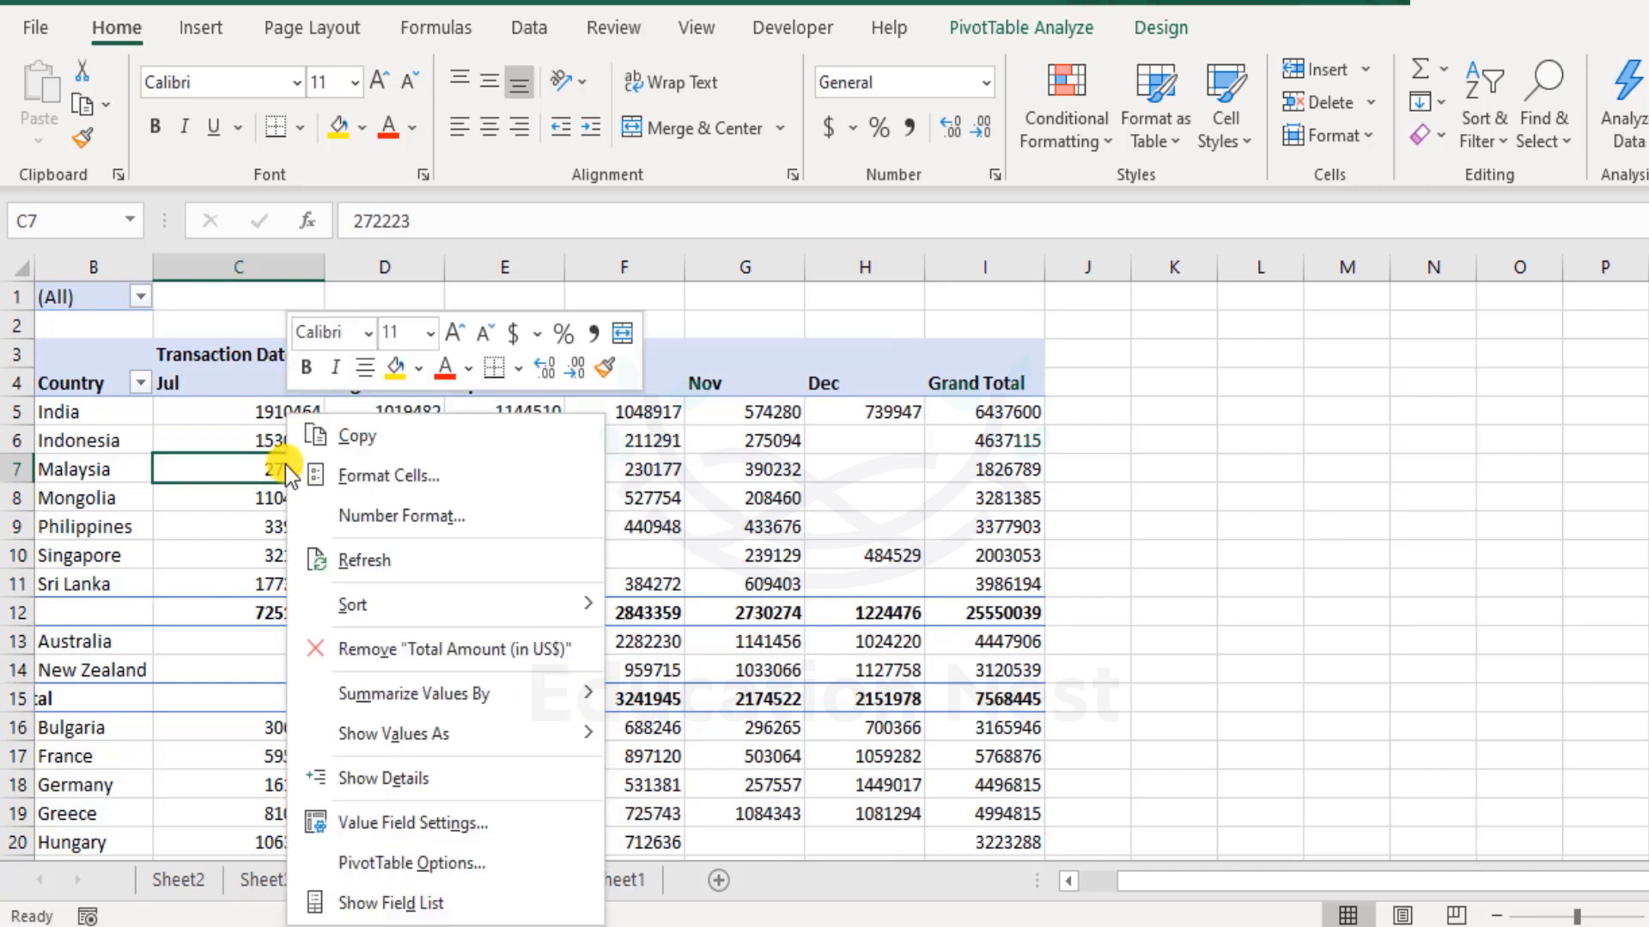
{"action": "left_click", "coordinate": [413, 558]}
{"action": "left_click_drag", "start_coordinate": [442, 265], "coordinate": [1027, 268]}
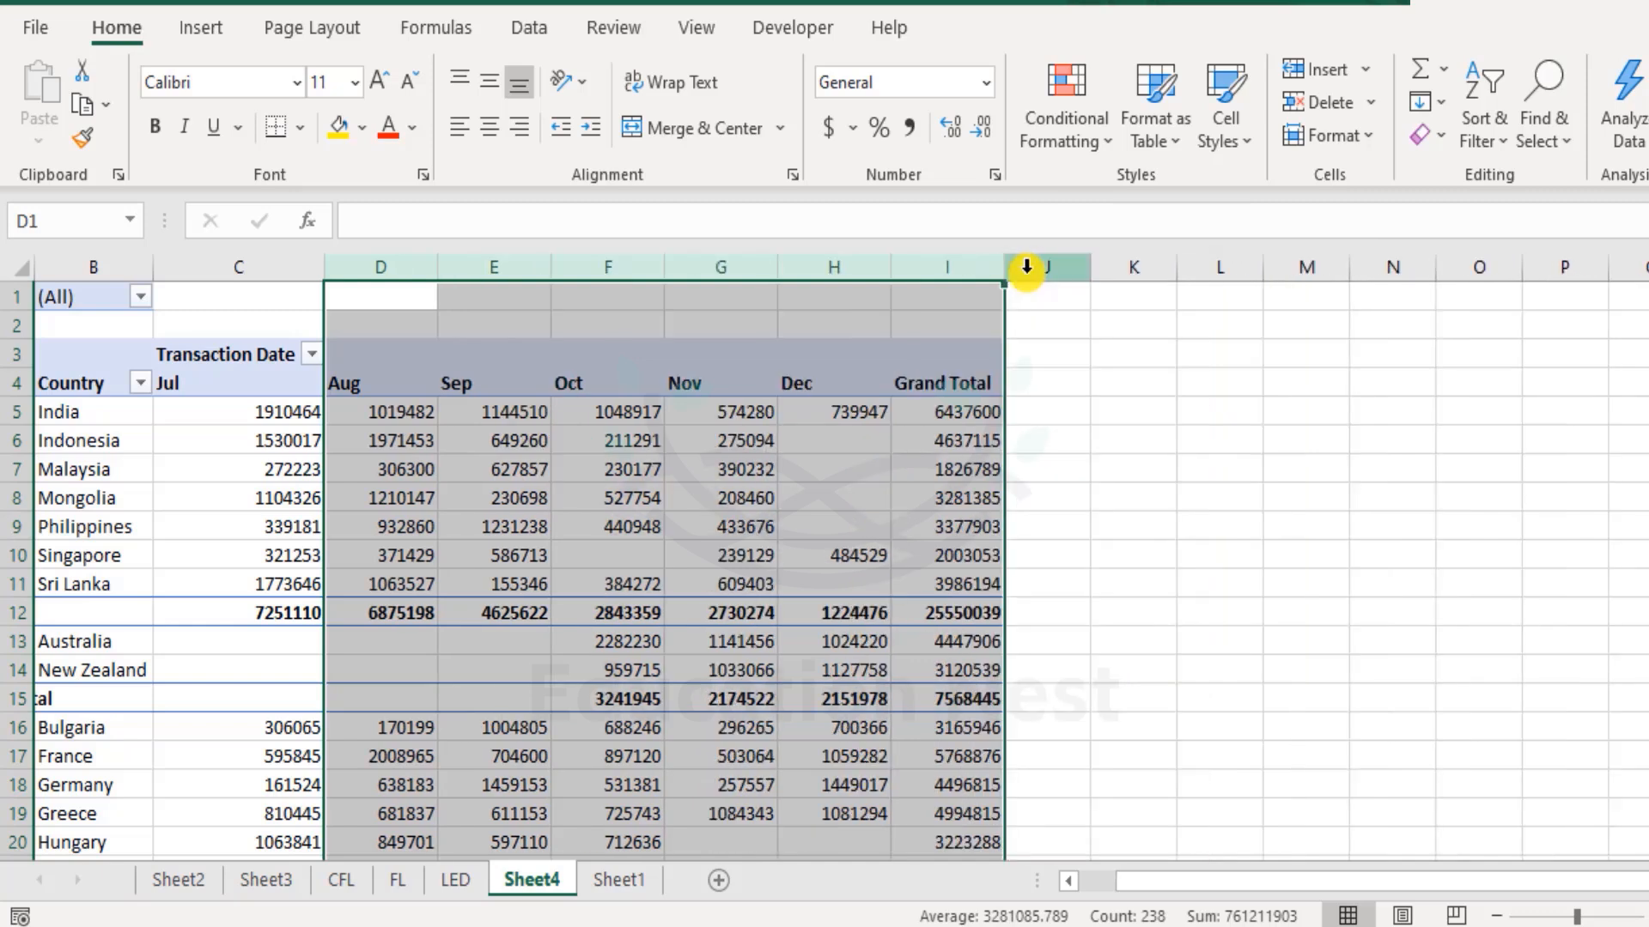
- Turn off Autofit column widths on update in the PivotTable's layout and format options, and refresh the PivotTable
{"action": "left_click", "coordinate": [417, 395]}
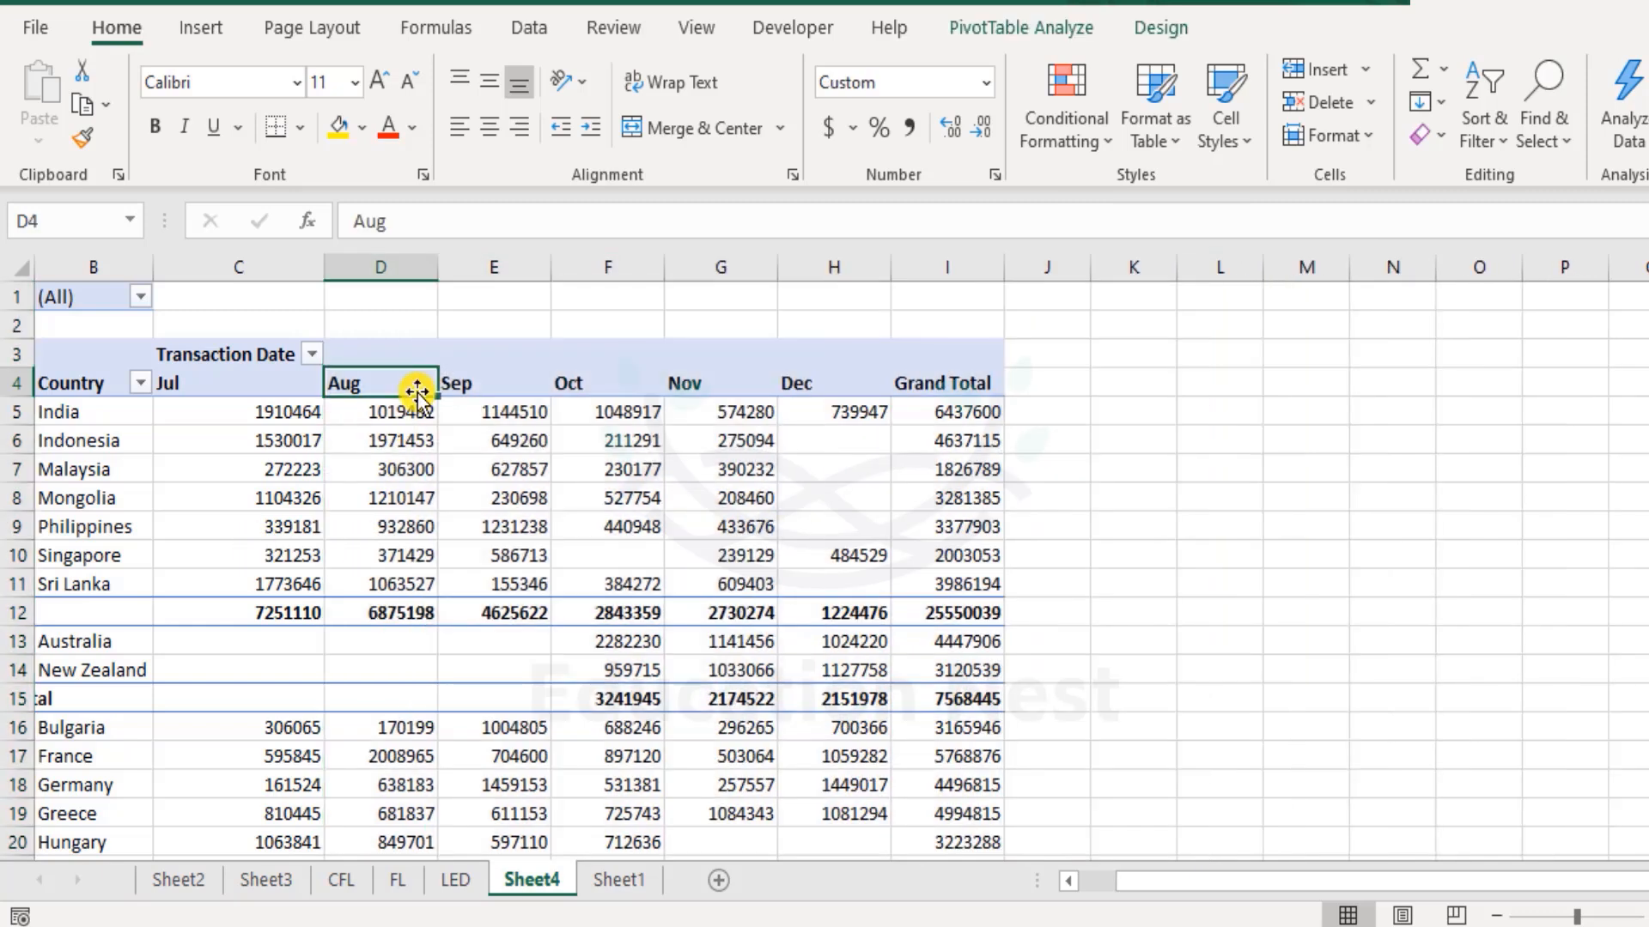
{"action": "right_click", "coordinate": [418, 385]}
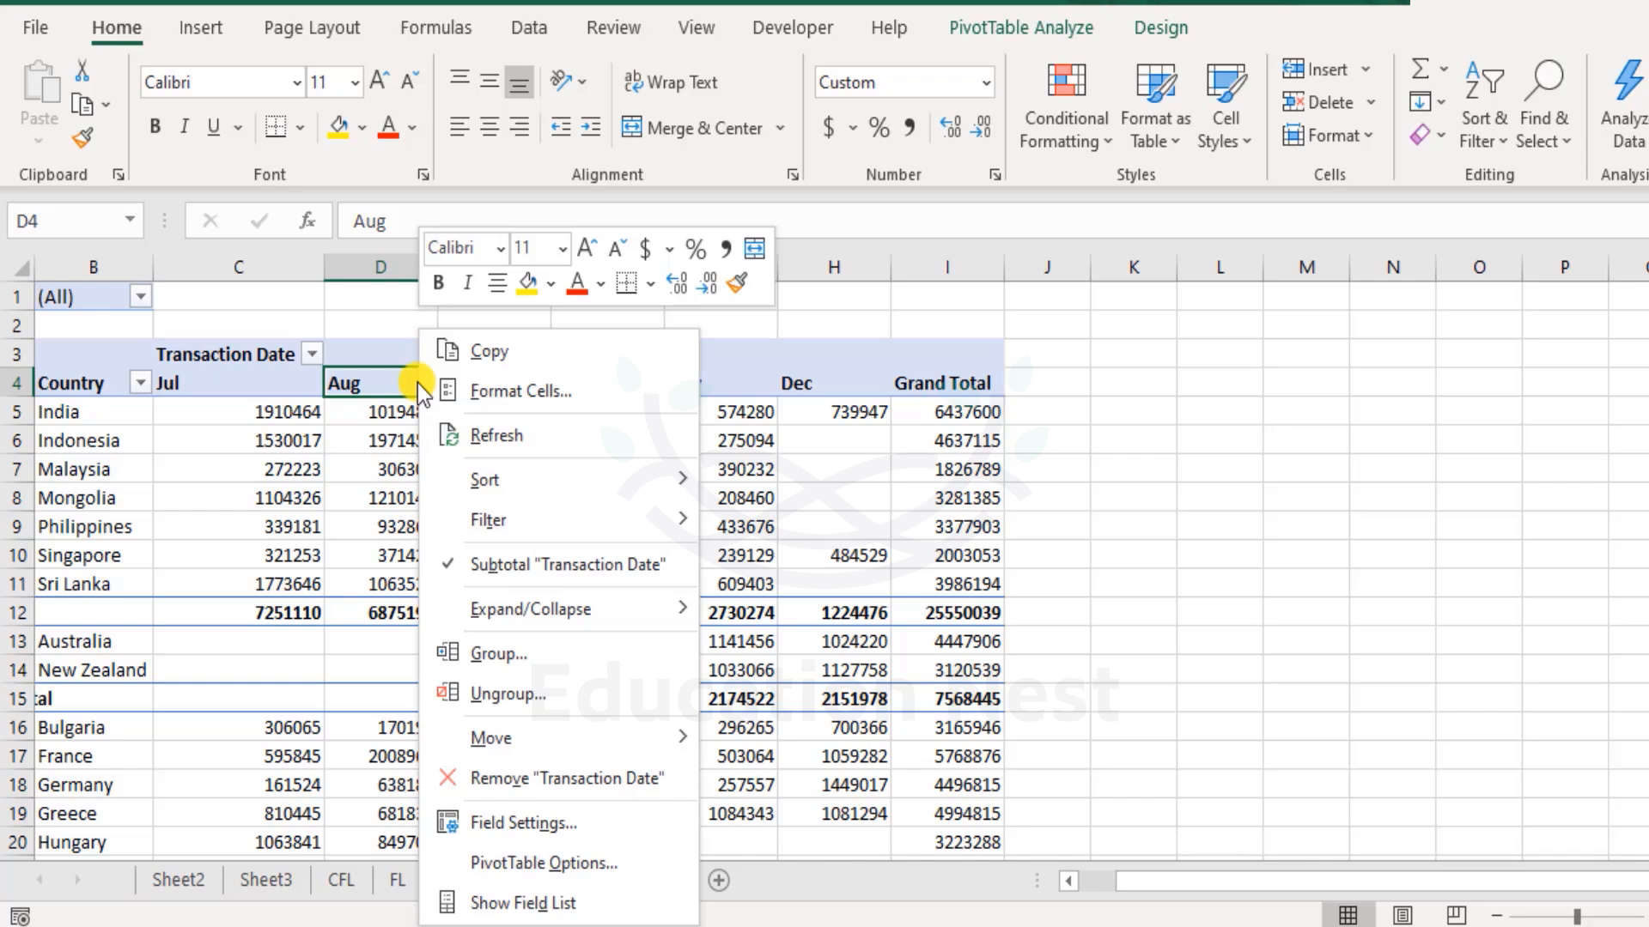
{"action": "left_click", "coordinate": [604, 859]}
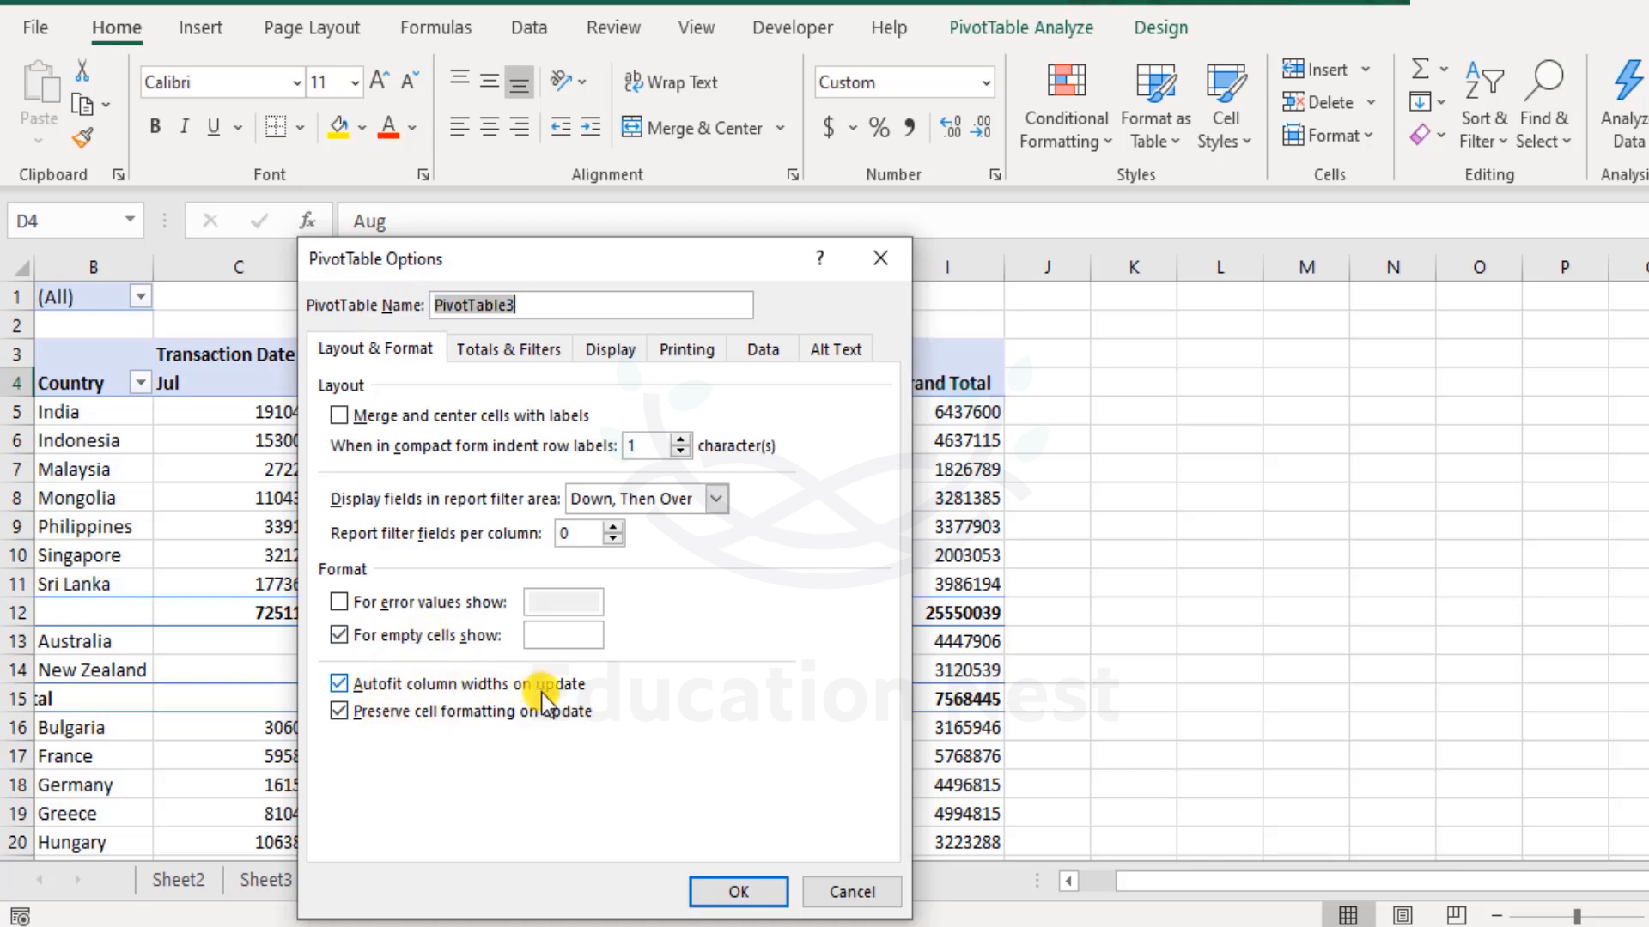
{"action": "left_click", "coordinate": [344, 687]}
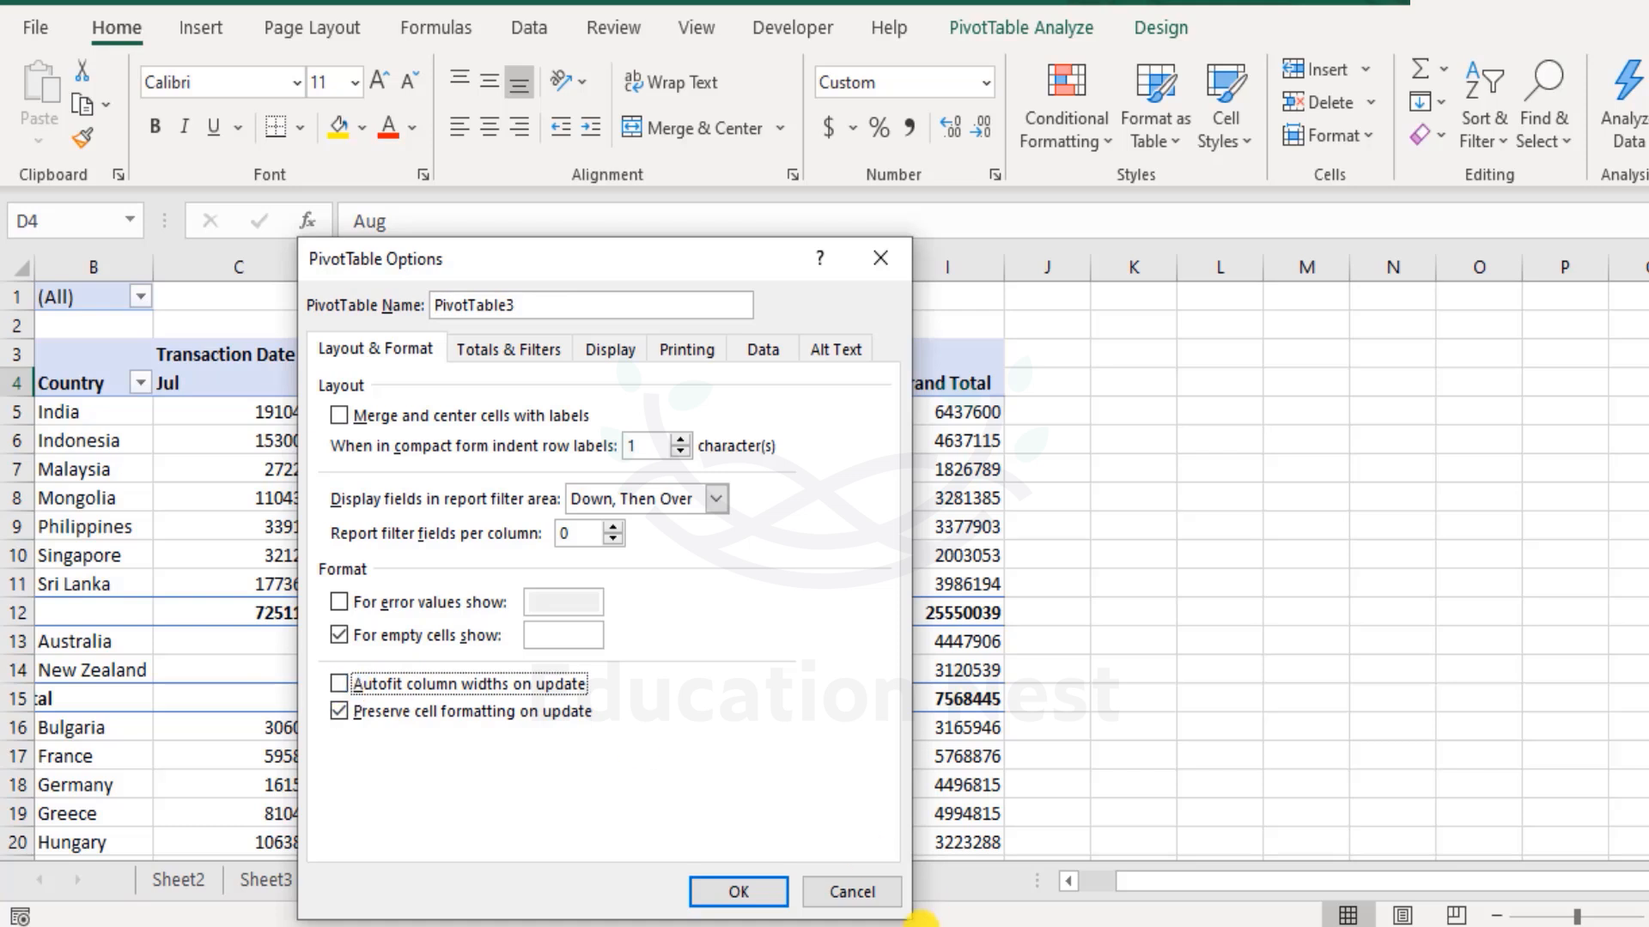
{"action": "left_click", "coordinate": [744, 893]}
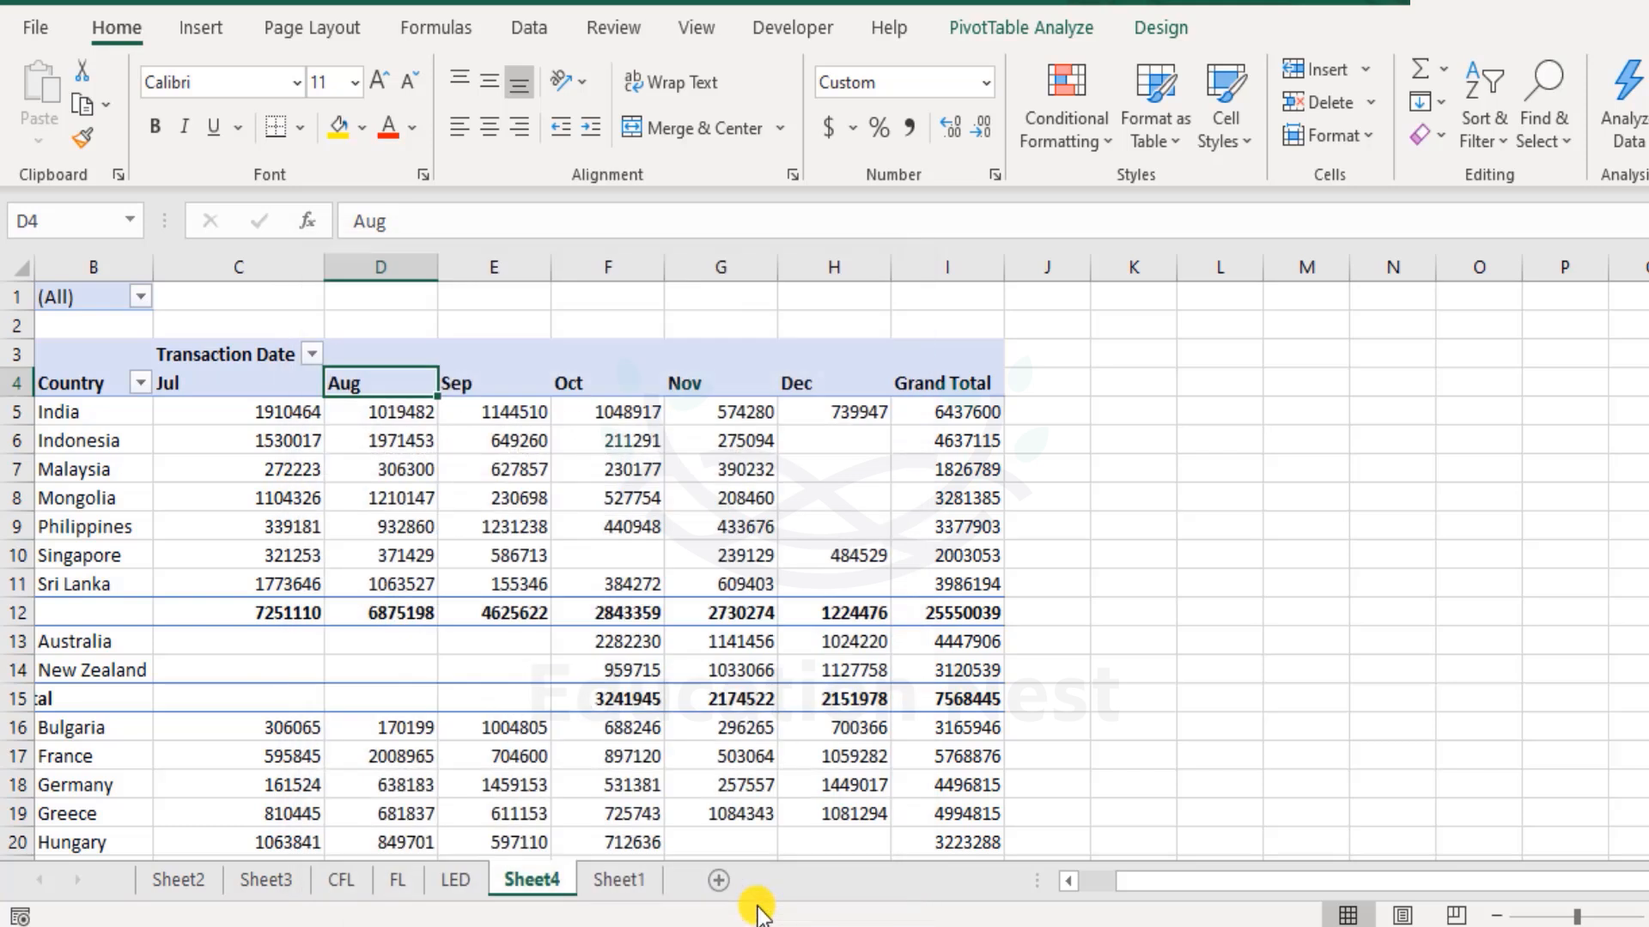
{"action": "right_click", "coordinate": [441, 497]}
{"action": "left_click", "coordinate": [534, 125]}
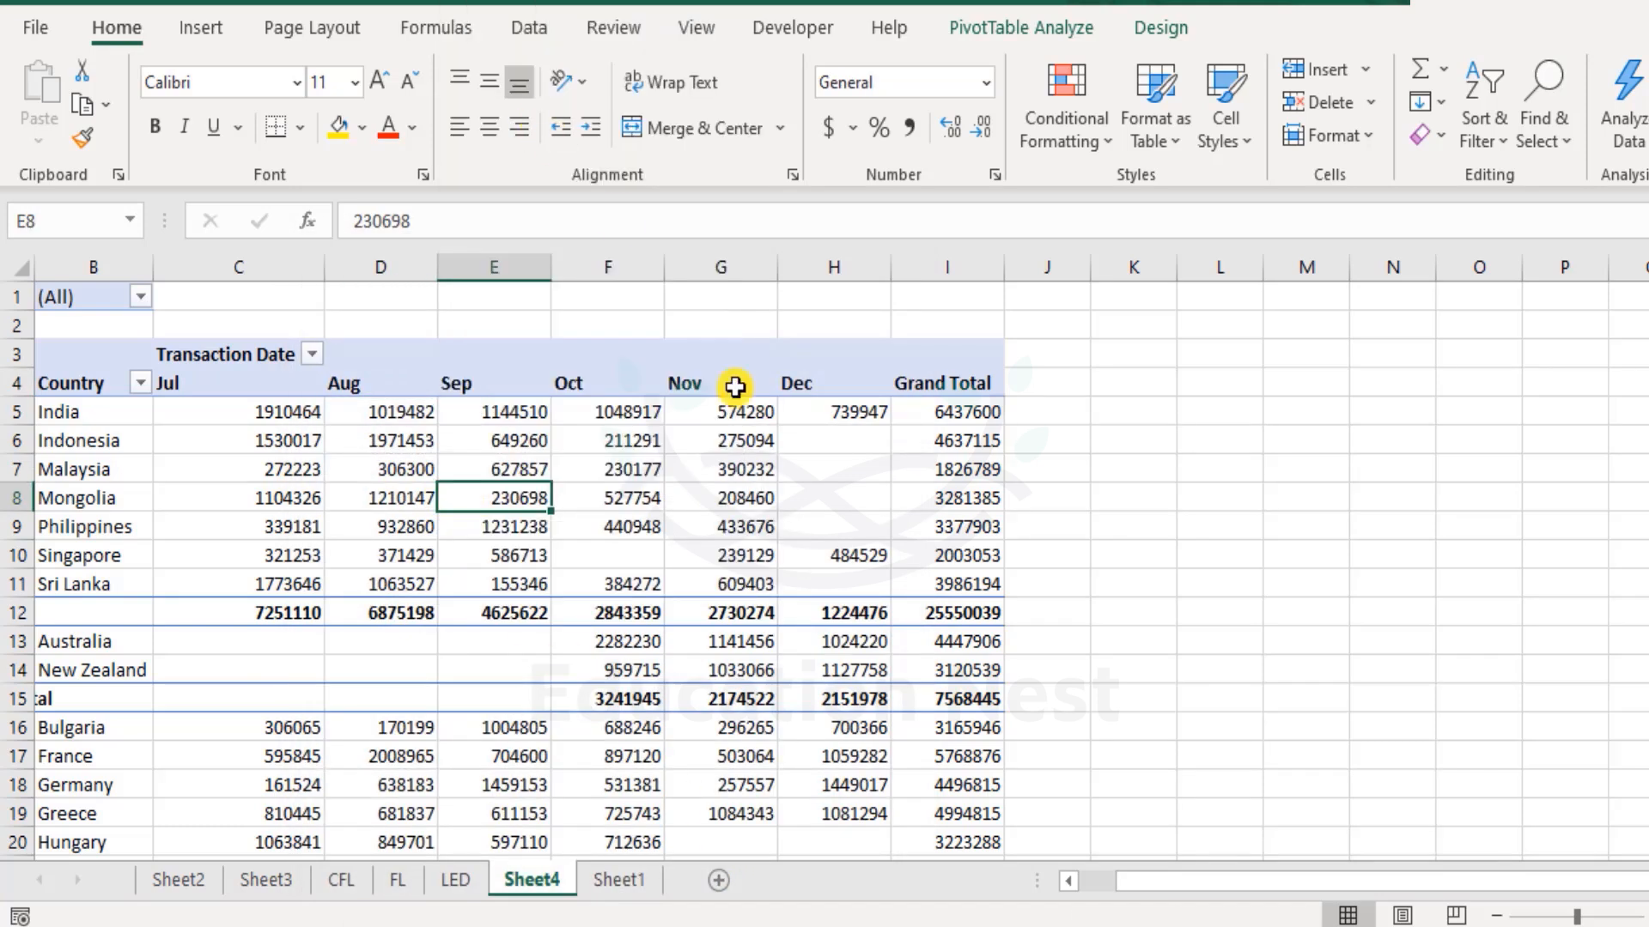